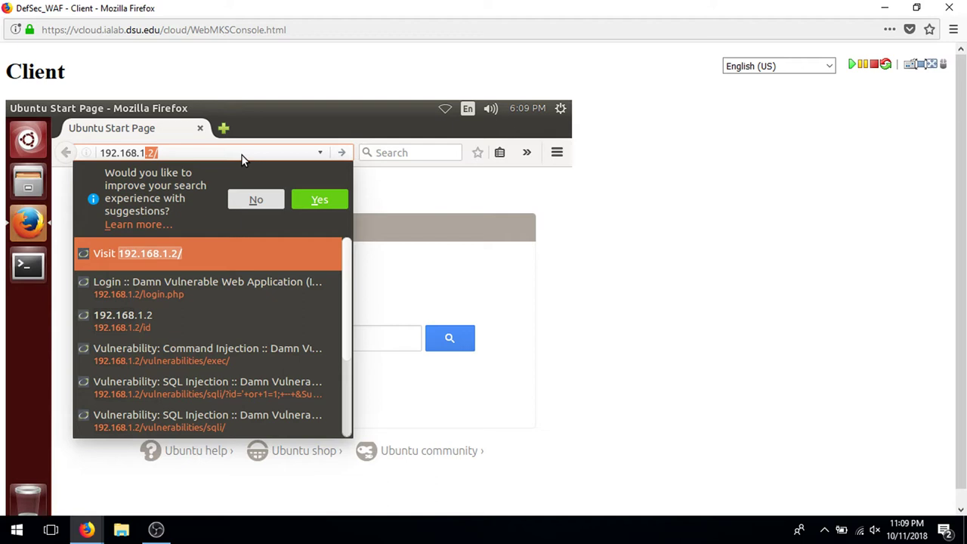
- Load the DVWA login page at 192.168.1.2, correcting the mistyped address
{"action": "type", "text": "2"}
{"action": "key", "text": "Return"}
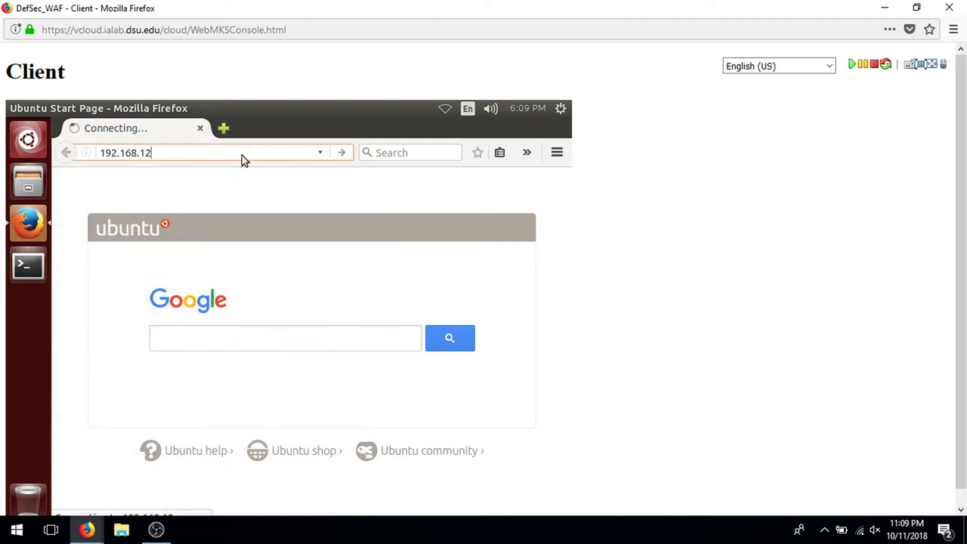
{"action": "key", "text": "BackSpace"}
{"action": "type", "text": ".2/"}
{"action": "key", "text": "Return"}
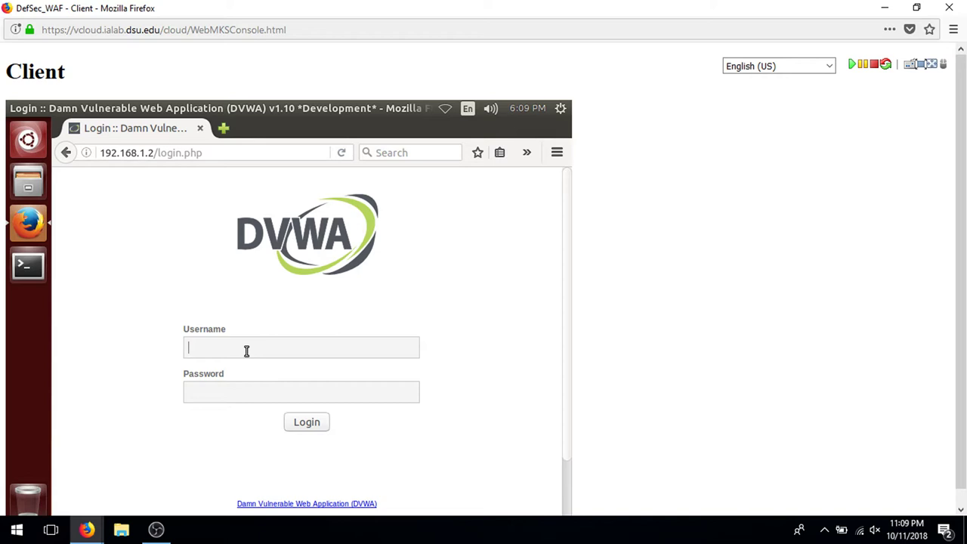
- Log in as admin with the account password
{"action": "type", "text": "admin"}
{"action": "key", "text": "Tab"}
{"action": "key", "text": "Return"}
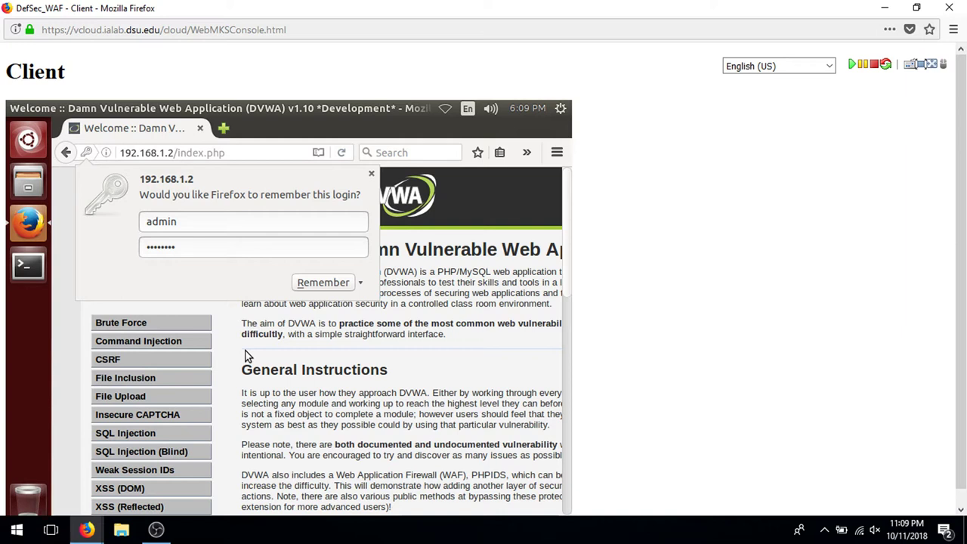
- Dismiss the save-login prompt, go to Command Injection, and begin entering 8.8.8.8 as the IP
{"action": "left_click", "coordinate": [370, 178]}
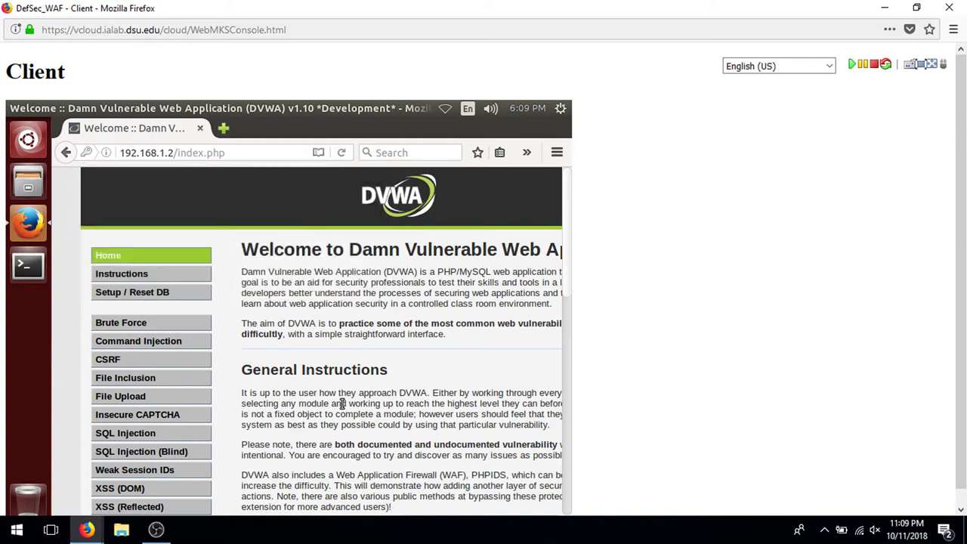
{"action": "left_click", "coordinate": [144, 342]}
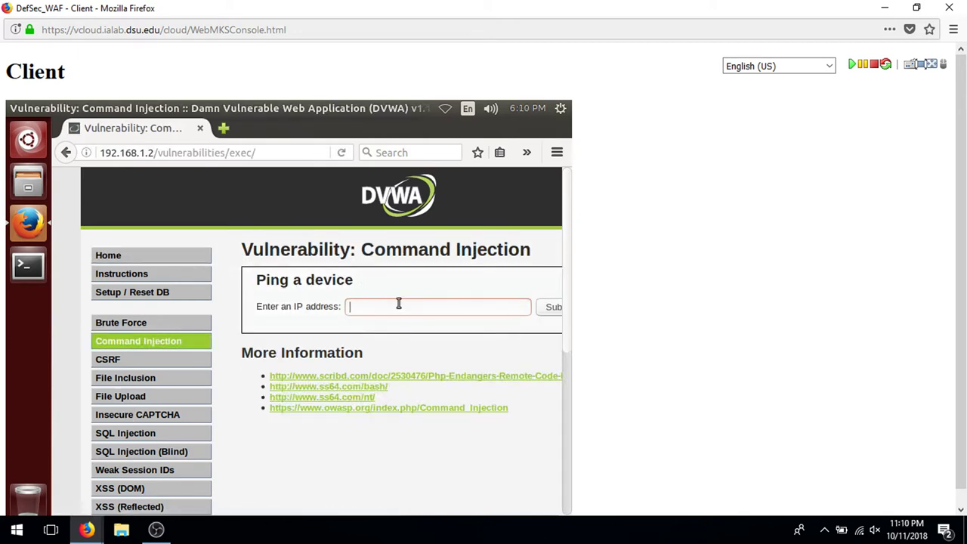
{"action": "left_click", "coordinate": [398, 303]}
{"action": "type", "text": "8.8.8."}
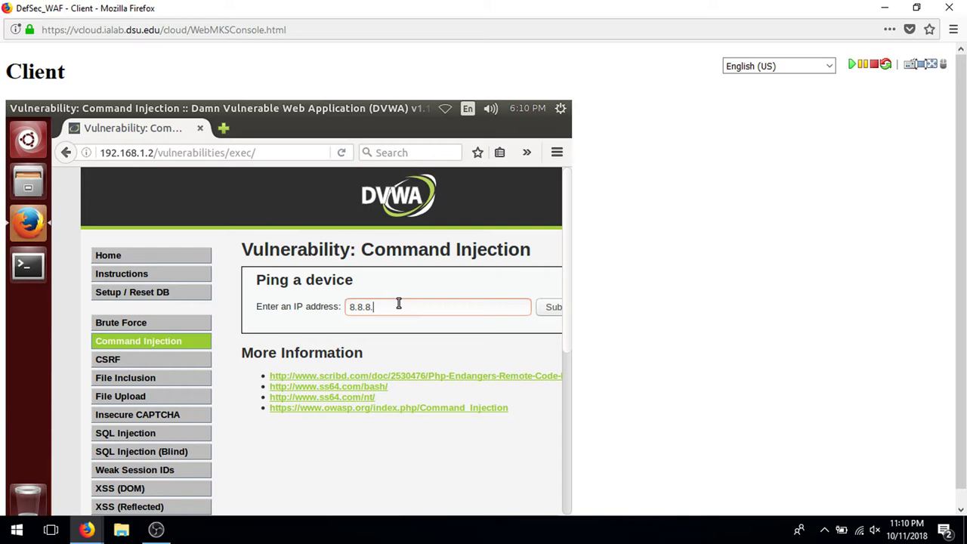
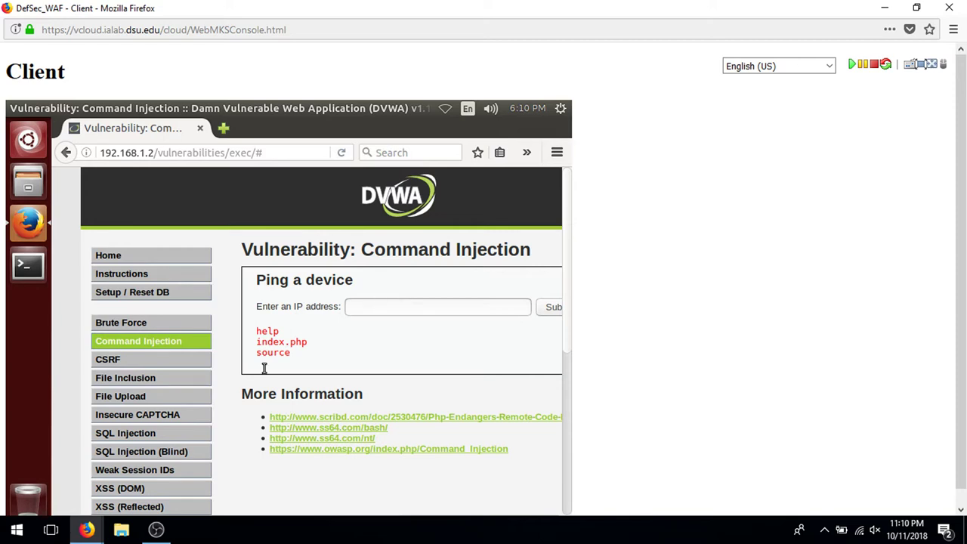
- Go to DVWA's SQL Injection page and place the cursor in the User ID field
{"action": "left_click", "coordinate": [112, 436]}
{"action": "left_click", "coordinate": [310, 292]}
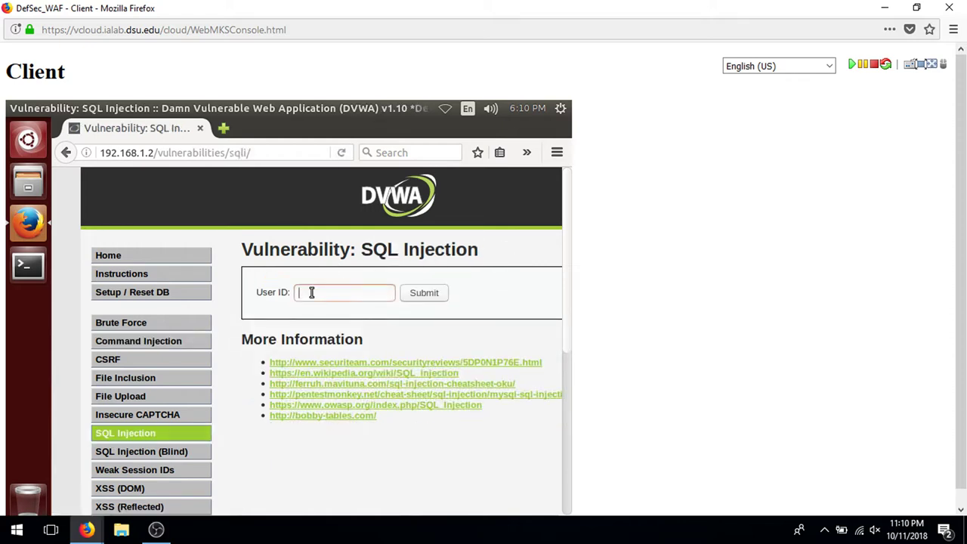
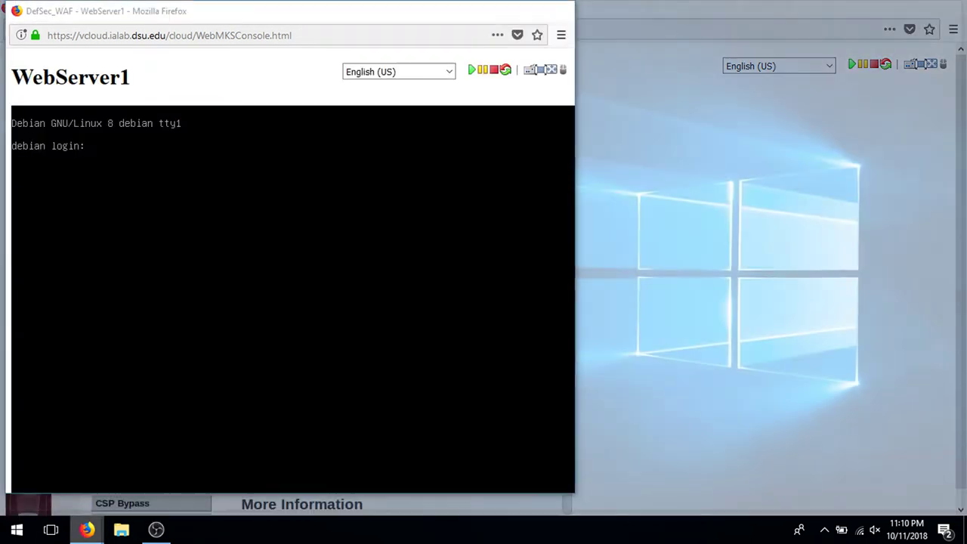
- Check WebServer1's maximized console at its login prompt, then return to the WAF Drive folder
{"action": "left_click", "coordinate": [359, 472]}
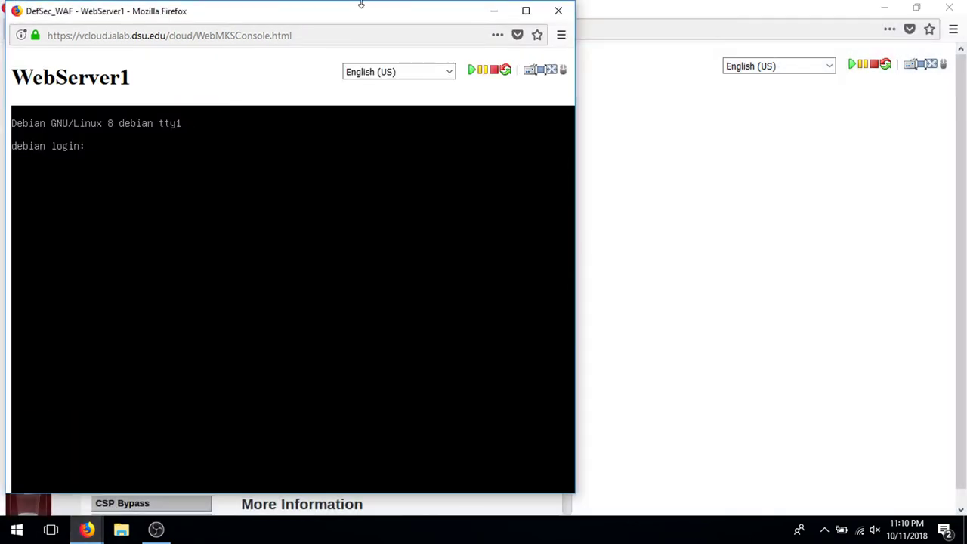
{"action": "double_click", "coordinate": [315, 15]}
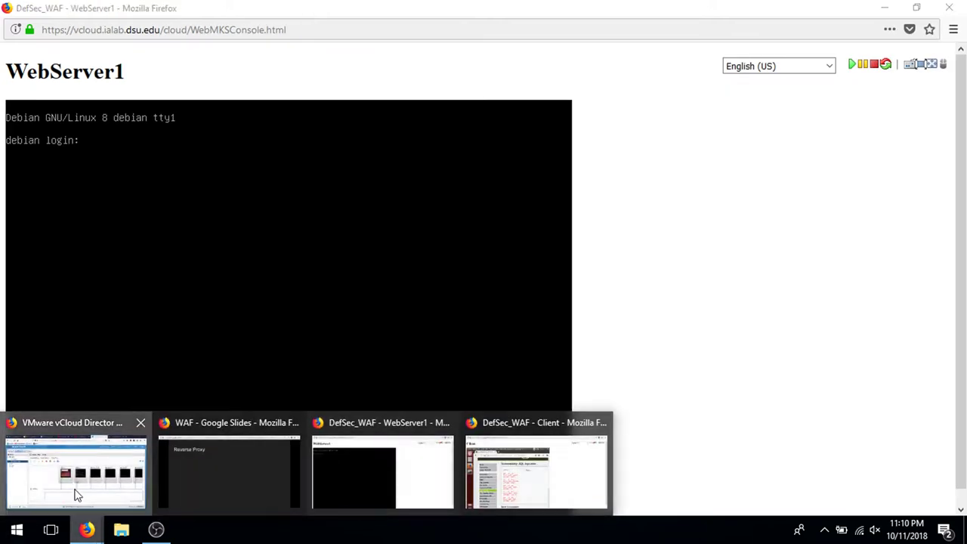
{"action": "left_click", "coordinate": [75, 492]}
{"action": "left_click", "coordinate": [173, 11]}
{"action": "left_click", "coordinate": [94, 11]}
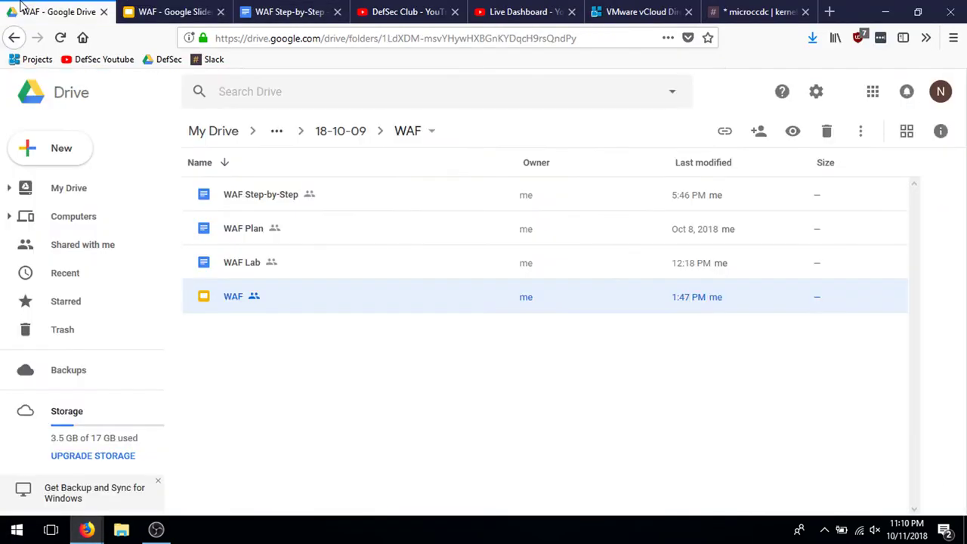
- Open the WAF Lab document in its own tab and select its web address
{"action": "double_click", "coordinate": [240, 267]}
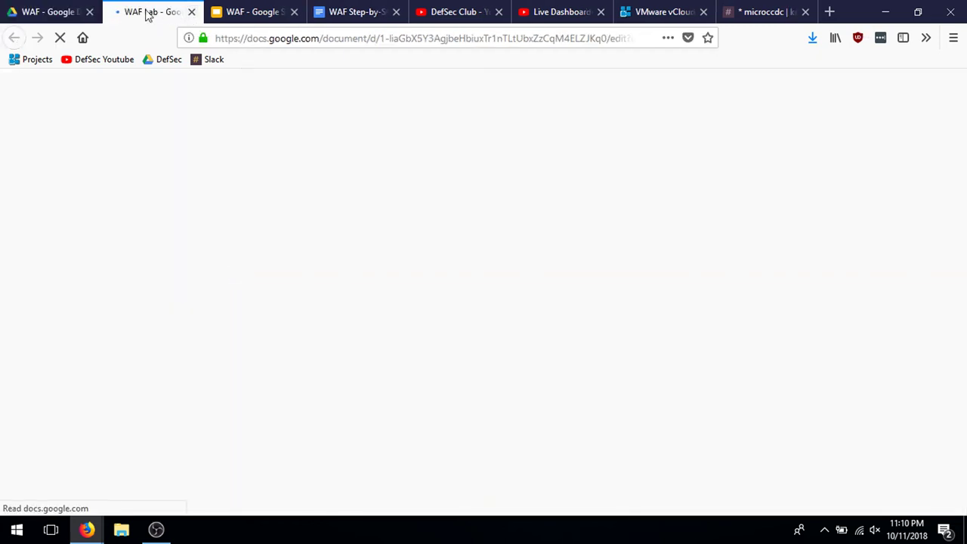
{"action": "key", "text": "ctrl+w"}
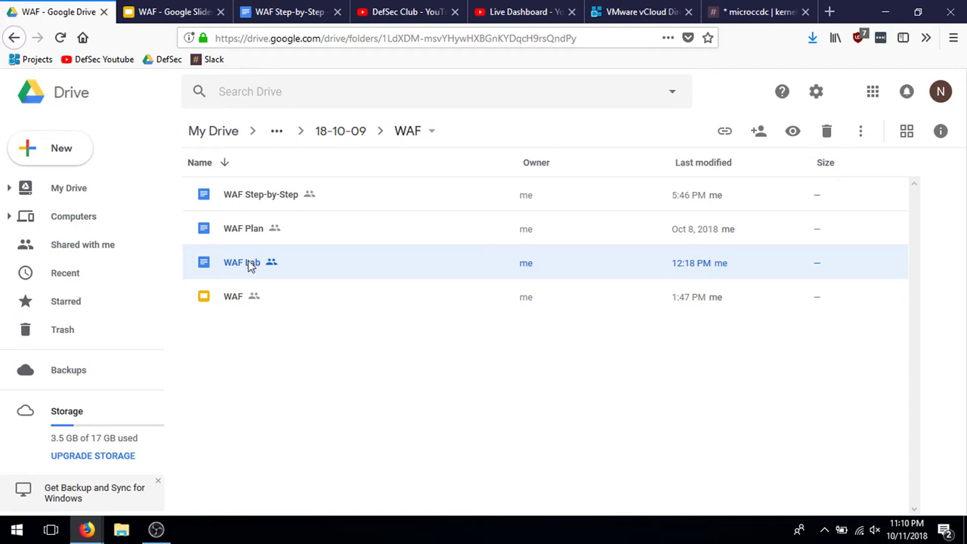
{"action": "double_click", "coordinate": [249, 262]}
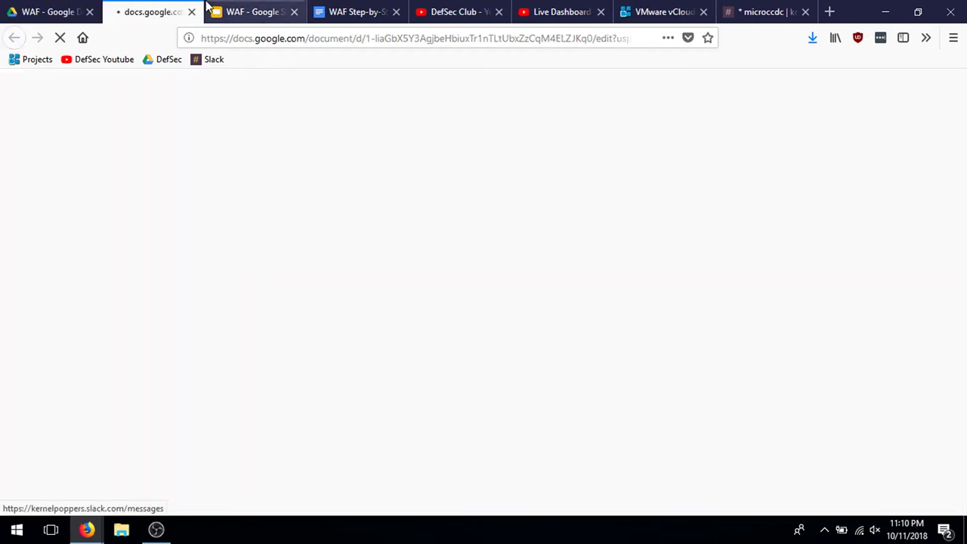
{"action": "left_click", "coordinate": [408, 38]}
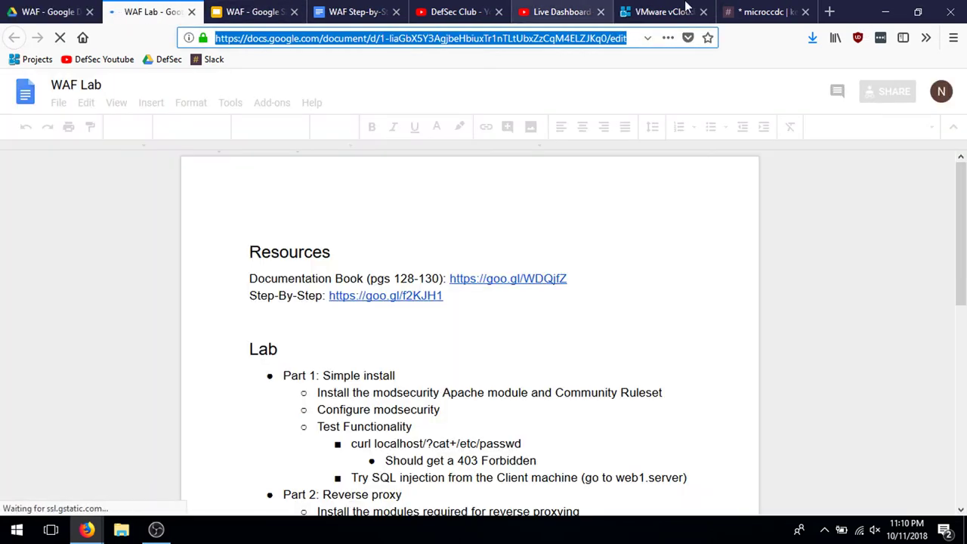
{"action": "left_click", "coordinate": [759, 11]}
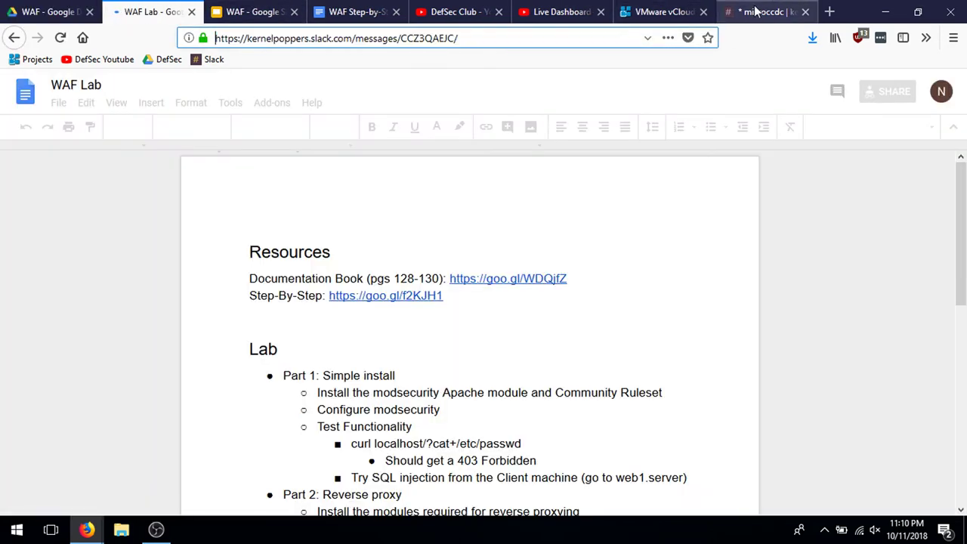
- Post the WAF Lab document link as a message in the #defsec channel
{"action": "left_click", "coordinate": [38, 194]}
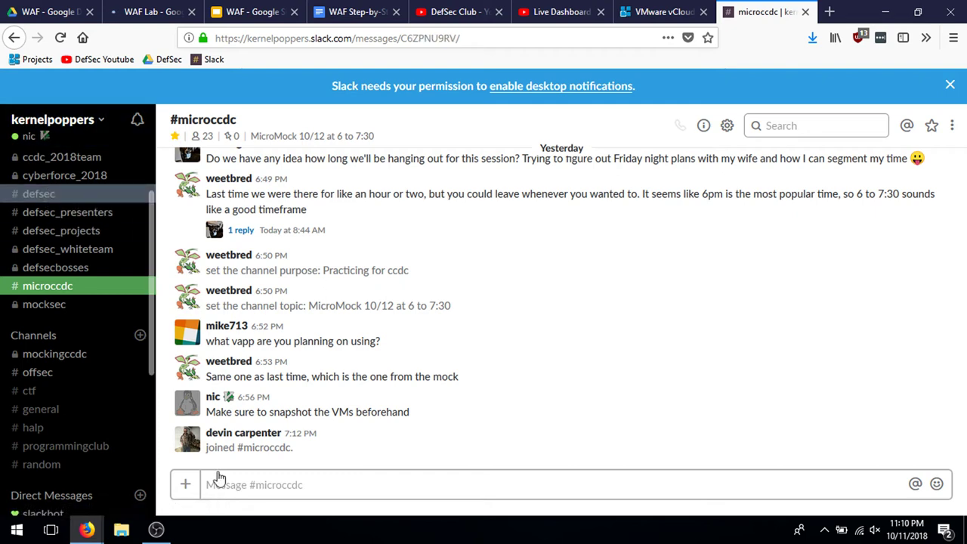
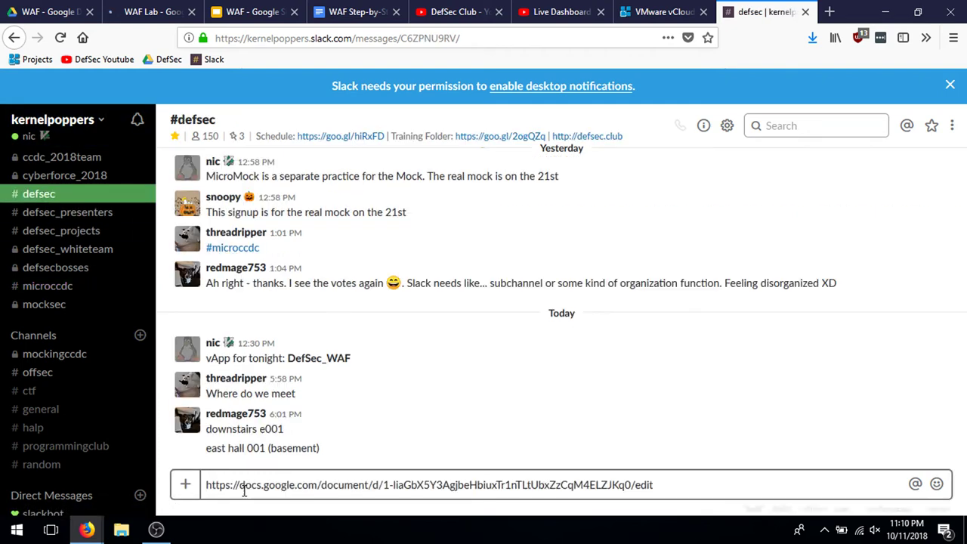
{"action": "key", "text": "Return"}
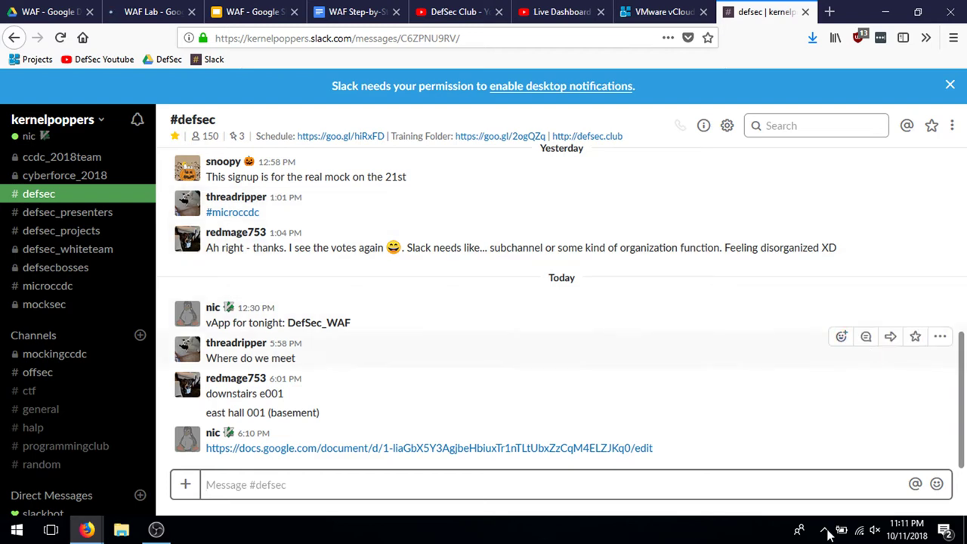
- Edit the posted message to prefix the link with 'WAF Lab:' and save it
{"action": "left_click", "coordinate": [941, 426]}
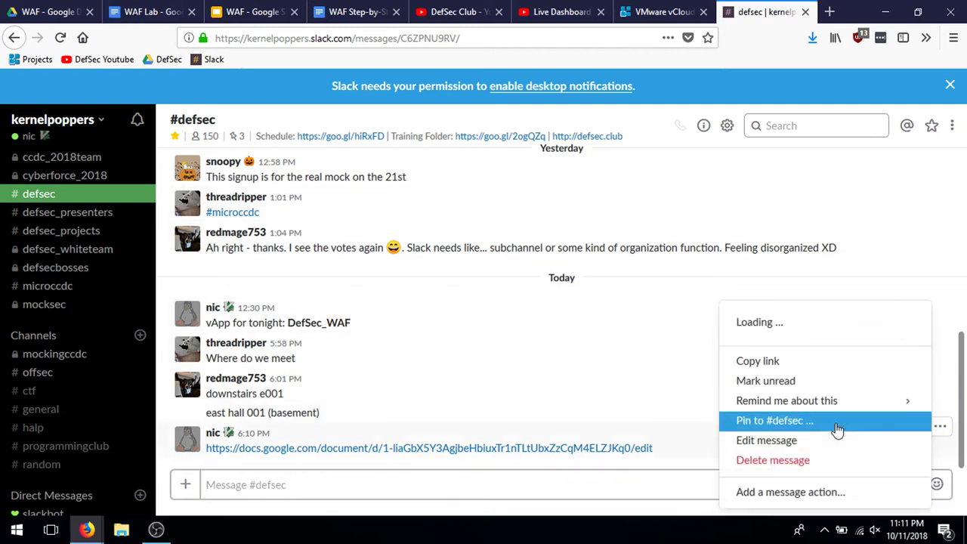
{"action": "left_click", "coordinate": [790, 439]}
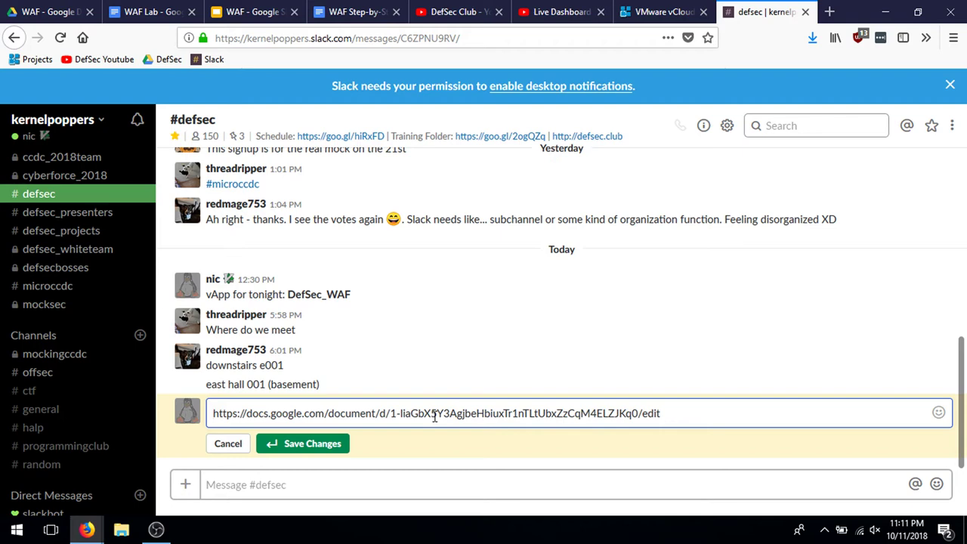
{"action": "key", "text": "Home"}
{"action": "type", "text": "WAF LA"}
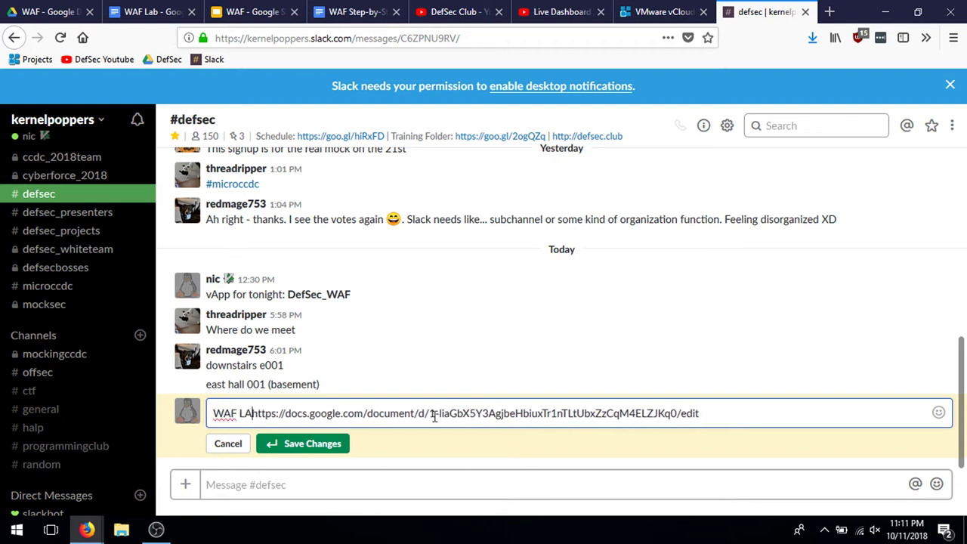
{"action": "key", "text": "BackSpace"}
{"action": "type", "text": "ab:"}
{"action": "key", "text": "Return"}
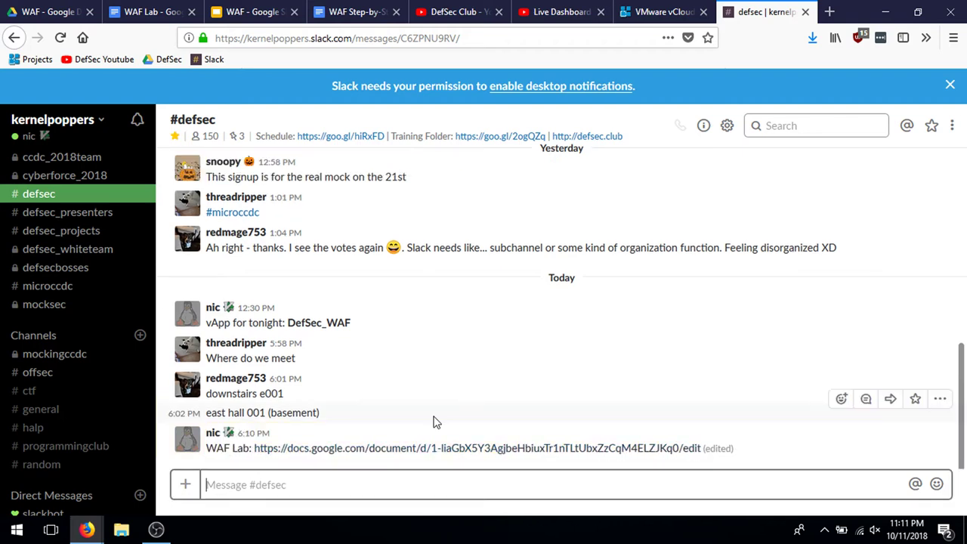
{"action": "left_click", "coordinate": [151, 12]}
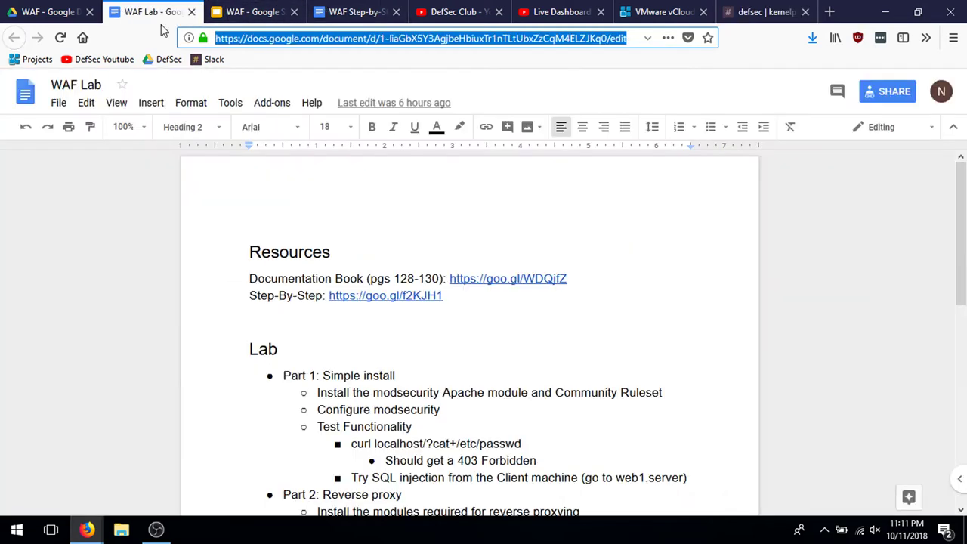
{"action": "left_click", "coordinate": [326, 334]}
{"action": "key", "text": "Left"}
{"action": "key", "text": "Left"}
{"action": "key", "text": "Down"}
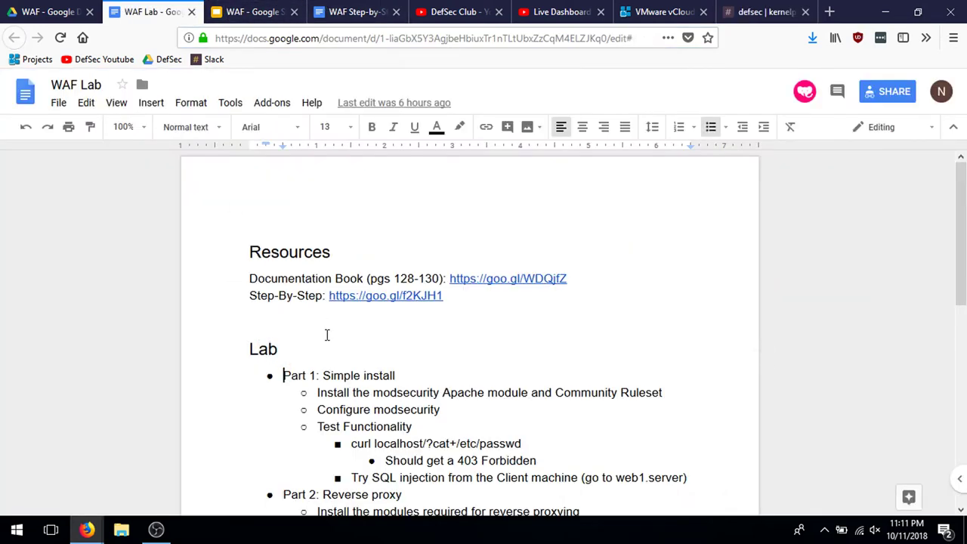
{"action": "key", "text": "Down"}
{"action": "key", "text": "Down"}
{"action": "key", "text": "Down"}
{"action": "key", "text": "Down"}
{"action": "key", "text": "Down"}
{"action": "key", "text": "Down"}
{"action": "key", "text": "Down"}
{"action": "key", "text": "Down"}
{"action": "key", "text": "Down"}
{"action": "key", "text": "Down"}
{"action": "key", "text": "Down"}
{"action": "key", "text": "Down"}
{"action": "key", "text": "Down"}
{"action": "key", "text": "Down"}
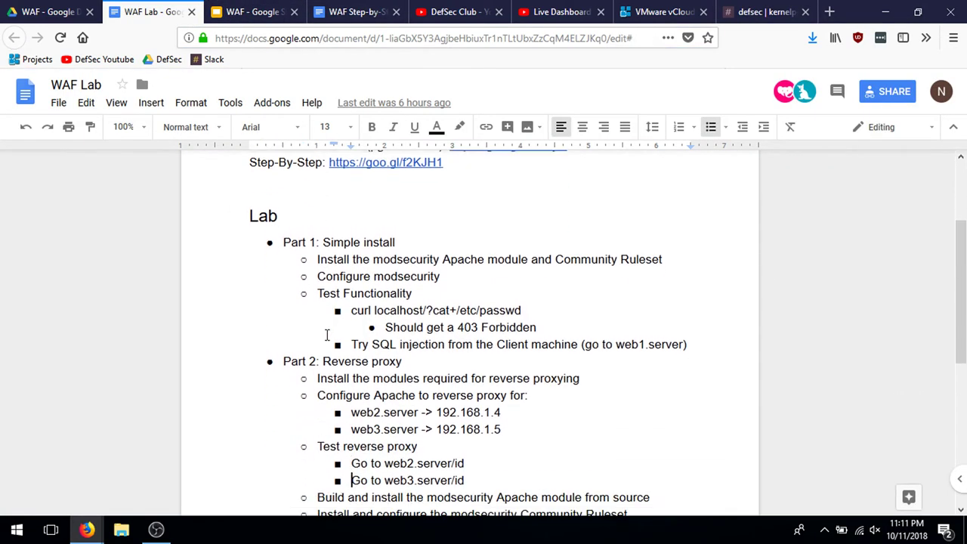
{"action": "key", "text": "Down"}
{"action": "key", "text": "Down"}
{"action": "key", "text": "Down"}
{"action": "key", "text": "Down"}
{"action": "key", "text": "Down"}
{"action": "key", "text": "Down"}
{"action": "key", "text": "Down"}
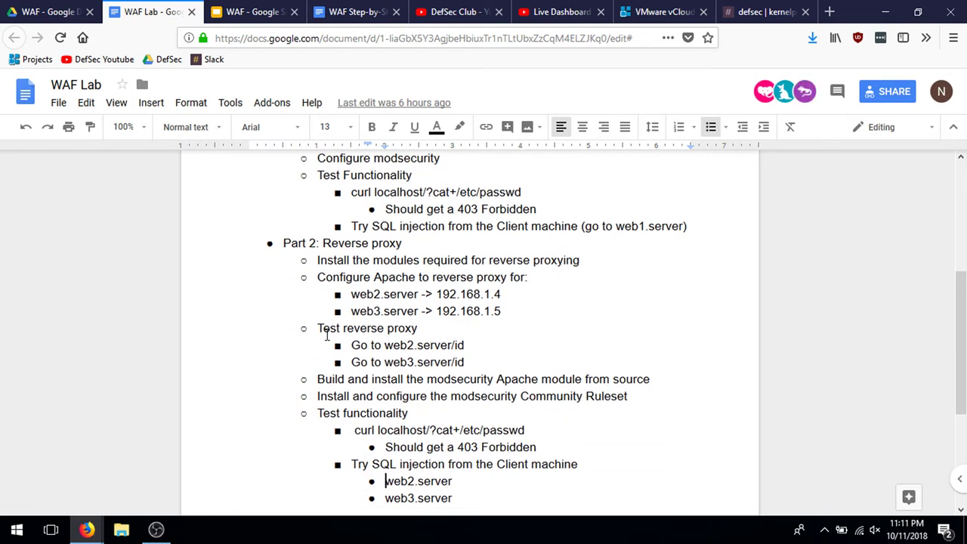
{"action": "key", "text": "Up"}
{"action": "key", "text": "Up"}
{"action": "key", "text": "Up"}
{"action": "key", "text": "Up"}
{"action": "key", "text": "Up"}
{"action": "key", "text": "Up"}
{"action": "key", "text": "Up"}
{"action": "key", "text": "Up"}
{"action": "key", "text": "Up"}
{"action": "key", "text": "Up"}
{"action": "key", "text": "Up"}
{"action": "key", "text": "Up"}
{"action": "key", "text": "Up"}
{"action": "key", "text": "Up"}
{"action": "key", "text": "Up"}
{"action": "key", "text": "Up"}
{"action": "key", "text": "Up"}
{"action": "key", "text": "Up"}
{"action": "key", "text": "Up"}
{"action": "key", "text": "Up"}
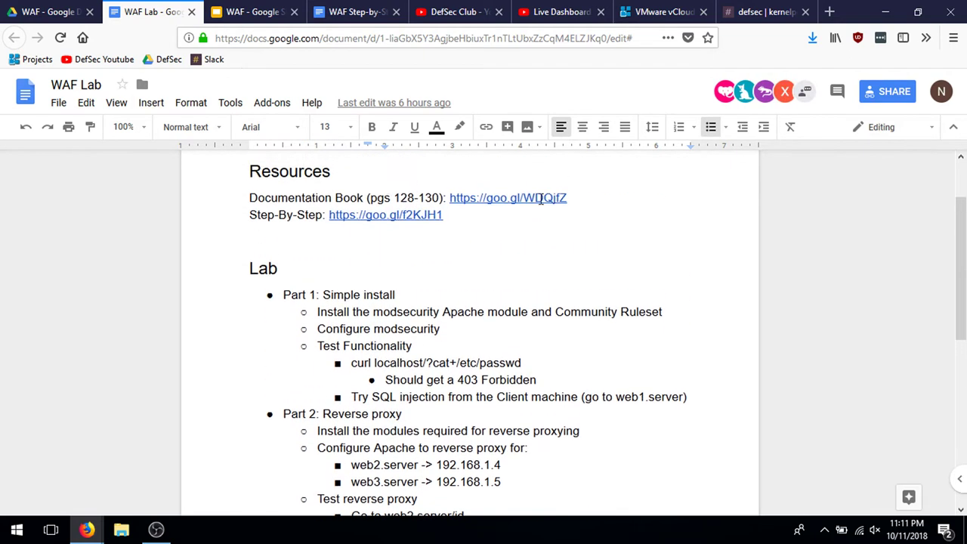
{"action": "left_click", "coordinate": [537, 198]}
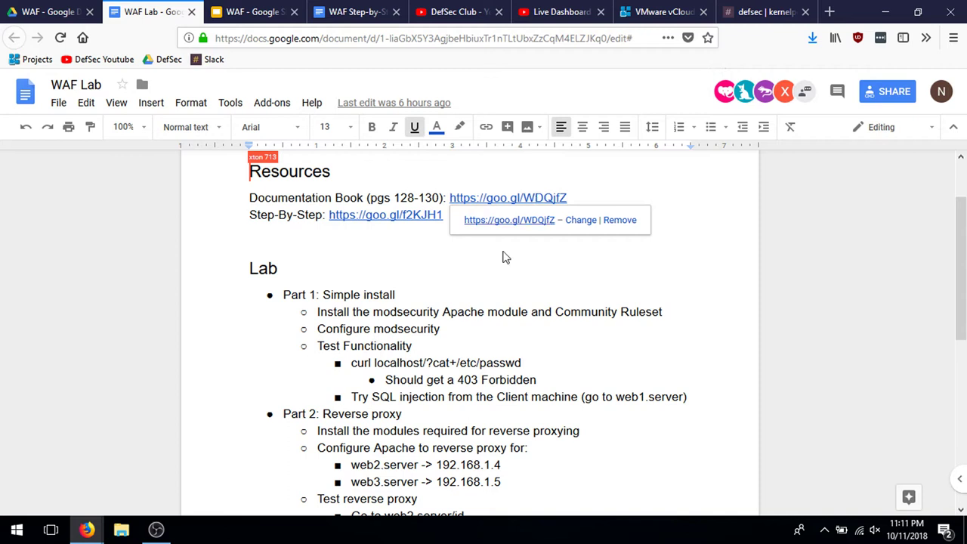
{"action": "left_click", "coordinate": [492, 220]}
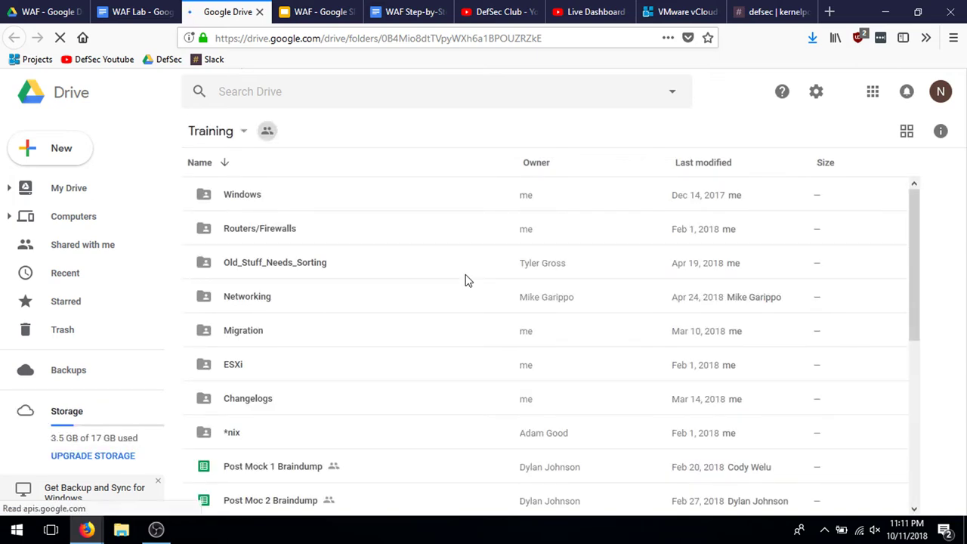
- Open Documentation_Book.pdf from the Training folder in Google Drive's preview
{"action": "scroll", "coordinate": [451, 261], "scroll_direction": "down", "scroll_amount": 1}
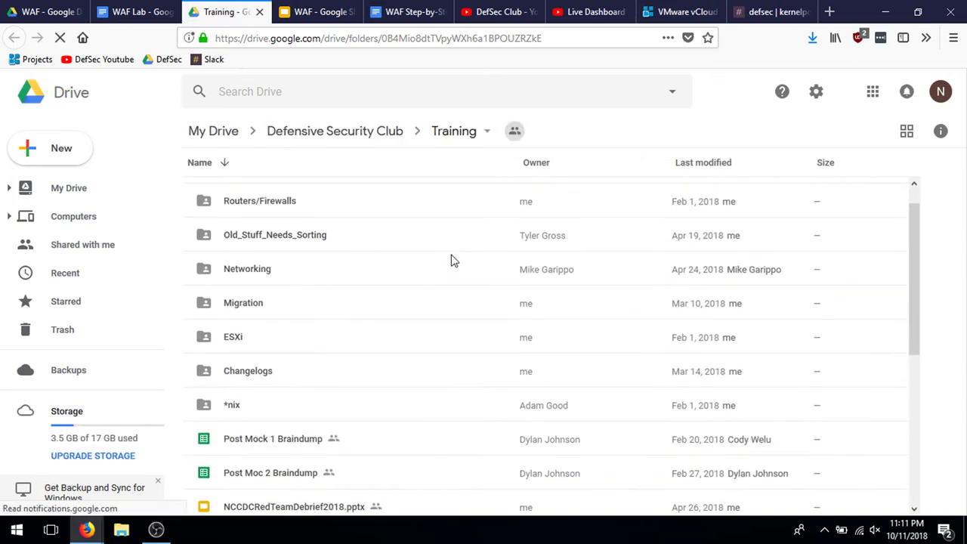
{"action": "scroll", "coordinate": [452, 261], "scroll_direction": "down", "scroll_amount": 5}
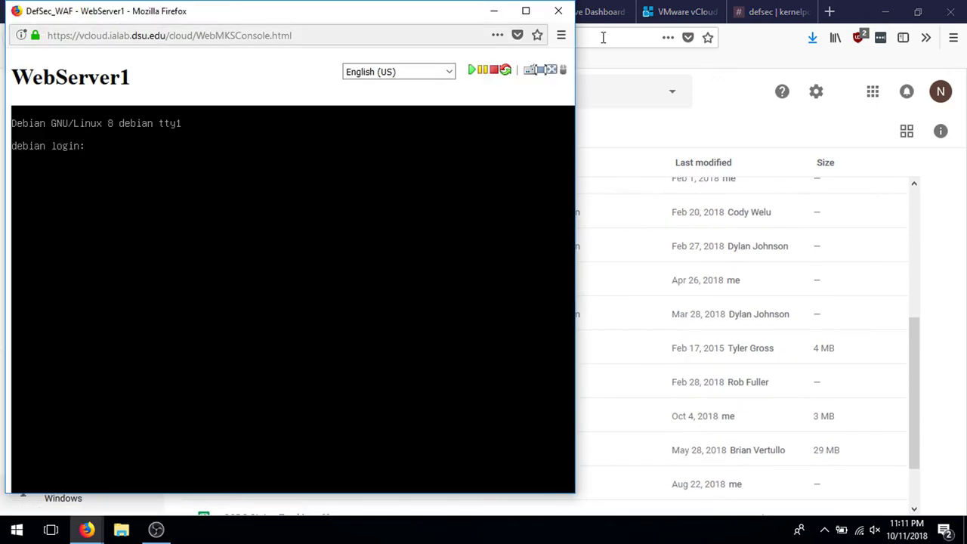
{"action": "left_click", "coordinate": [630, 52]}
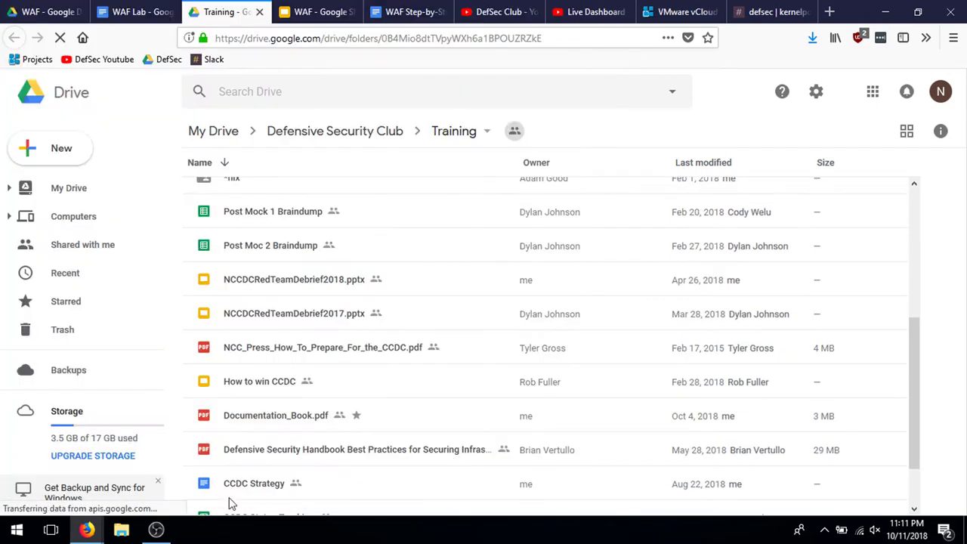
{"action": "double_click", "coordinate": [255, 423]}
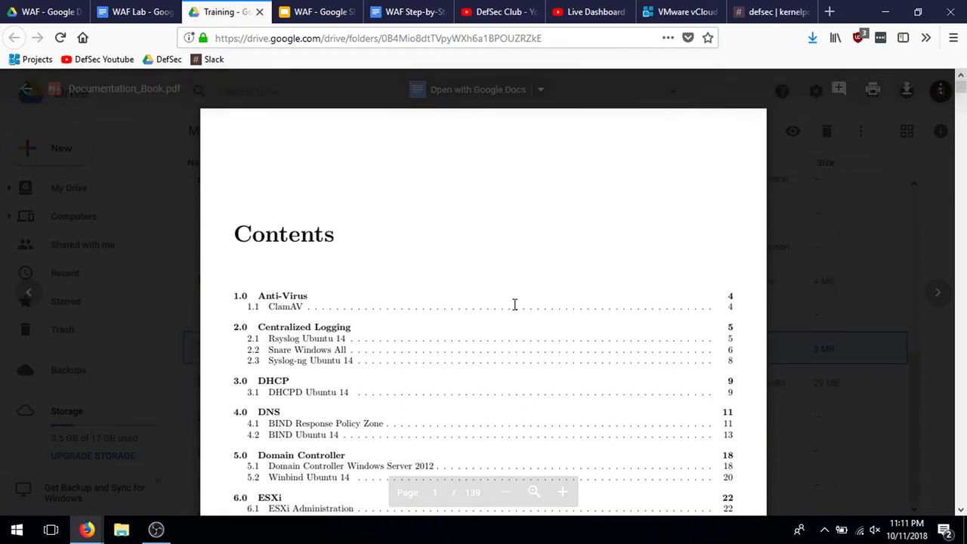
{"action": "scroll", "coordinate": [585, 375], "scroll_direction": "down", "scroll_amount": 3}
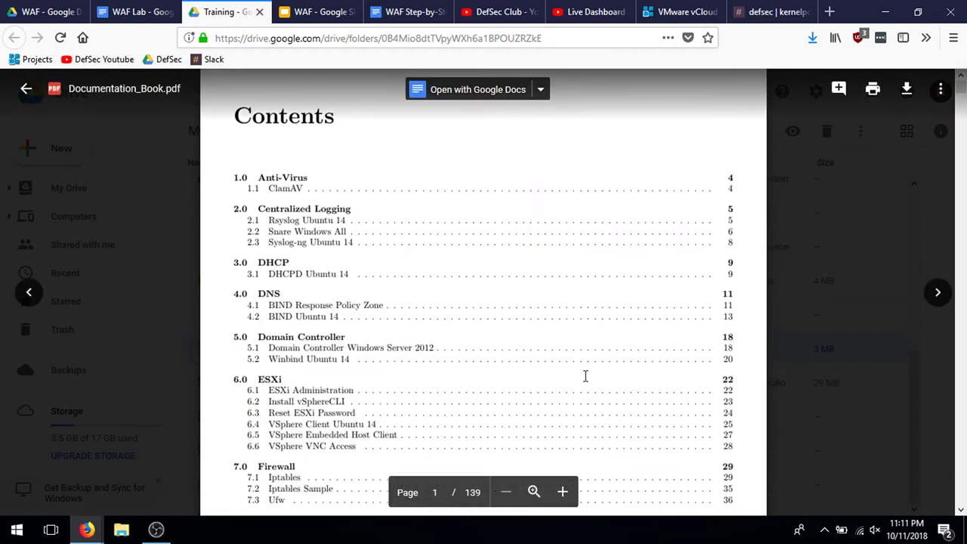
{"action": "scroll", "coordinate": [597, 344], "scroll_direction": "down", "scroll_amount": 2}
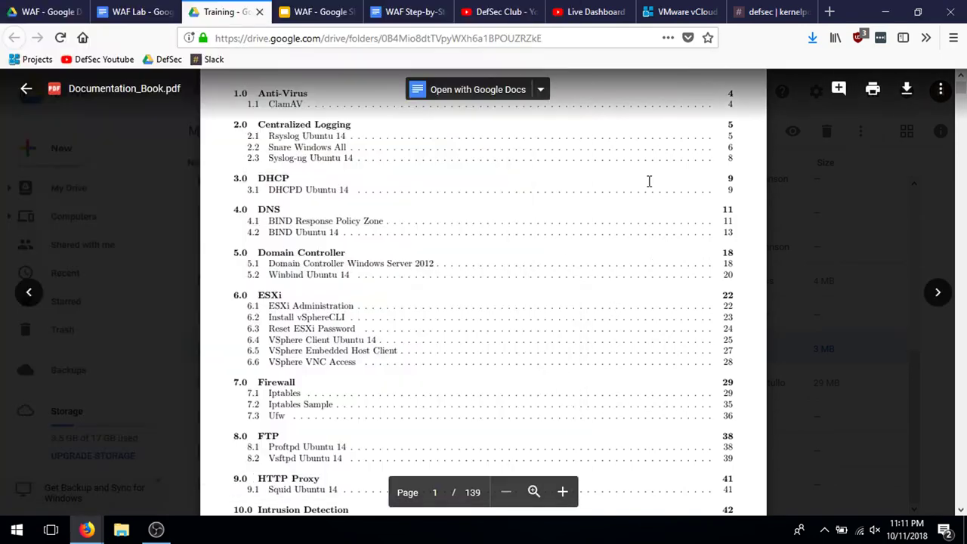
{"action": "left_click", "coordinate": [959, 449]}
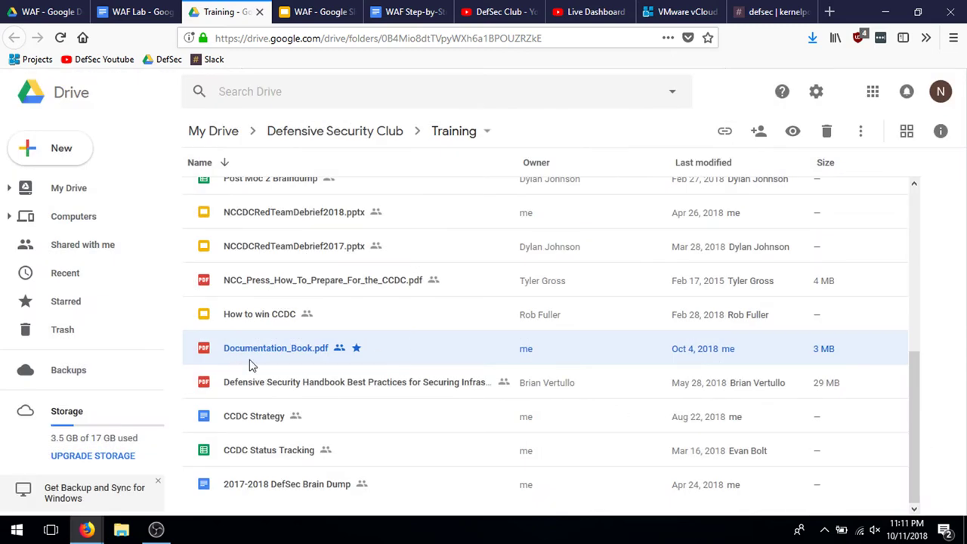
{"action": "key", "text": "Return"}
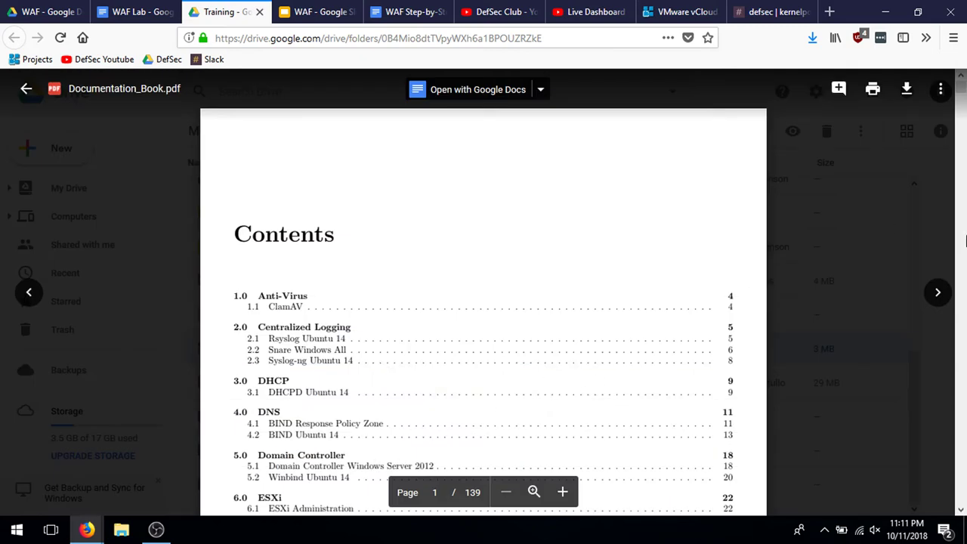
- Scroll the PDF to the ModSecurity and Apache Reverse Proxy pages around 127–130
{"action": "scroll", "coordinate": [961, 165], "scroll_direction": "down", "scroll_amount": 20}
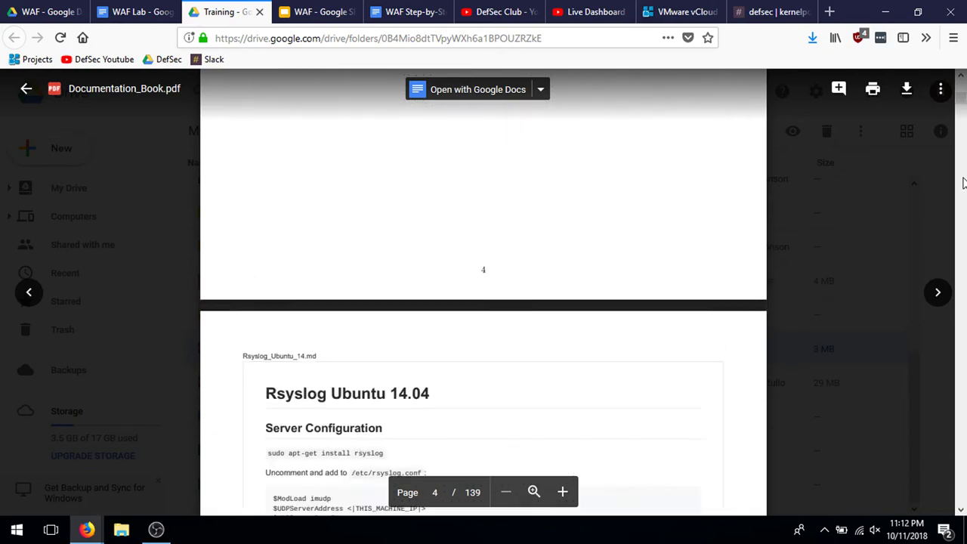
{"action": "left_click_drag", "start_coordinate": [962, 111], "coordinate": [962, 472]}
{"action": "scroll", "coordinate": [552, 305], "scroll_direction": "down", "scroll_amount": 2}
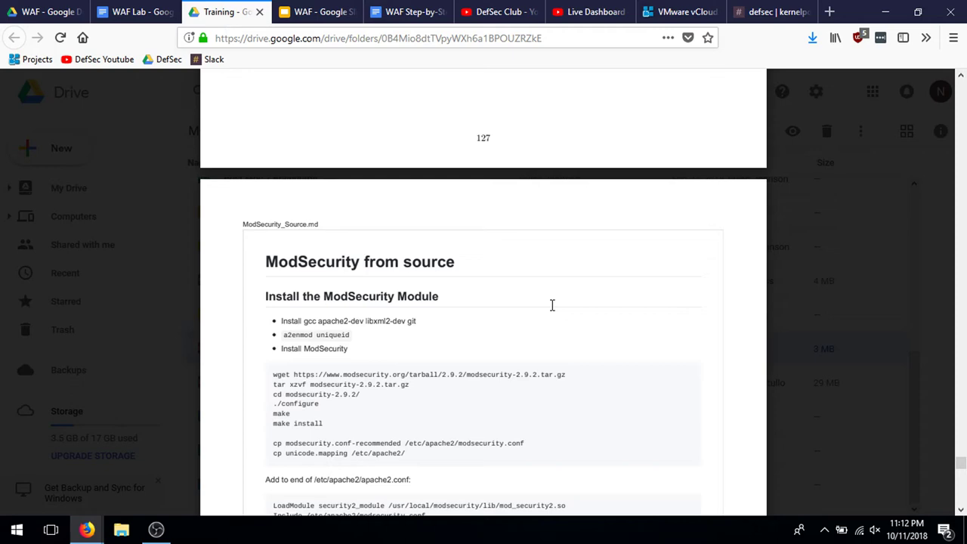
{"action": "scroll", "coordinate": [552, 304], "scroll_direction": "down", "scroll_amount": 10}
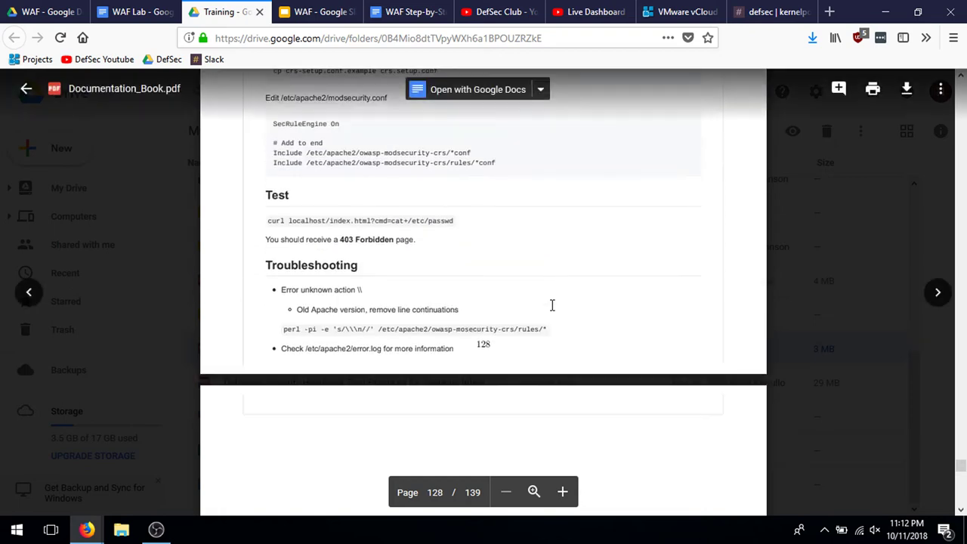
{"action": "scroll", "coordinate": [552, 304], "scroll_direction": "down", "scroll_amount": 5}
{"action": "scroll", "coordinate": [552, 304], "scroll_direction": "down", "scroll_amount": 1}
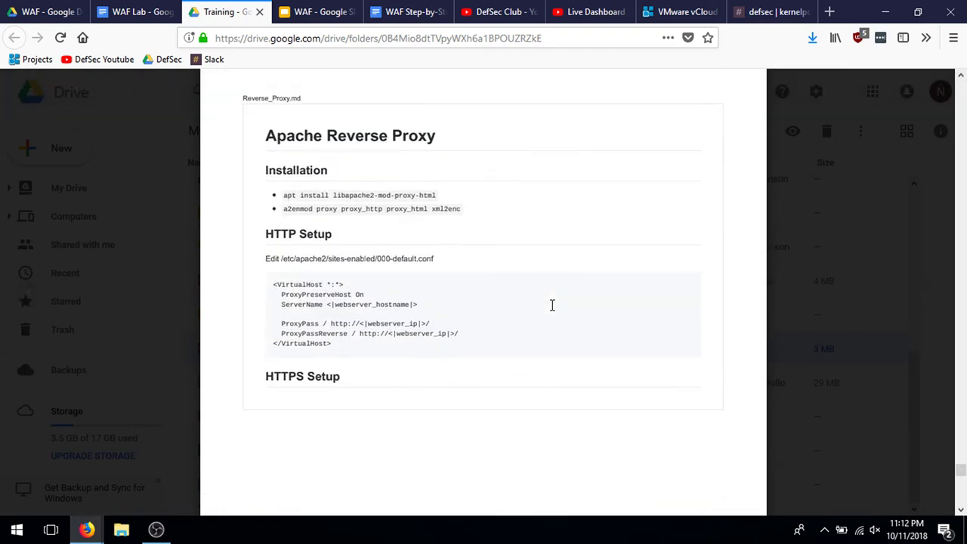
{"action": "scroll", "coordinate": [552, 304], "scroll_direction": "up", "scroll_amount": 1}
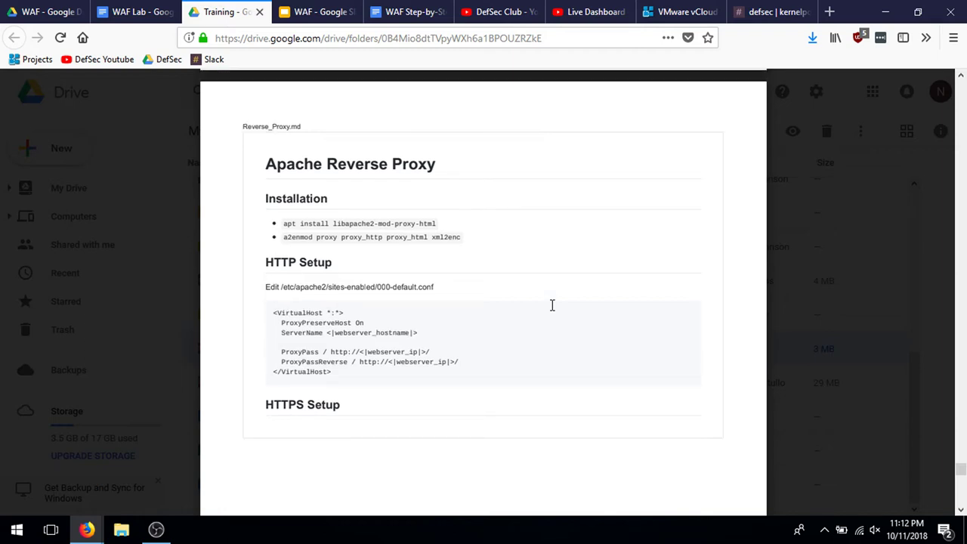
- Open the Step-by-Step guide linked from the WAF Lab document
{"action": "left_click", "coordinate": [136, 11]}
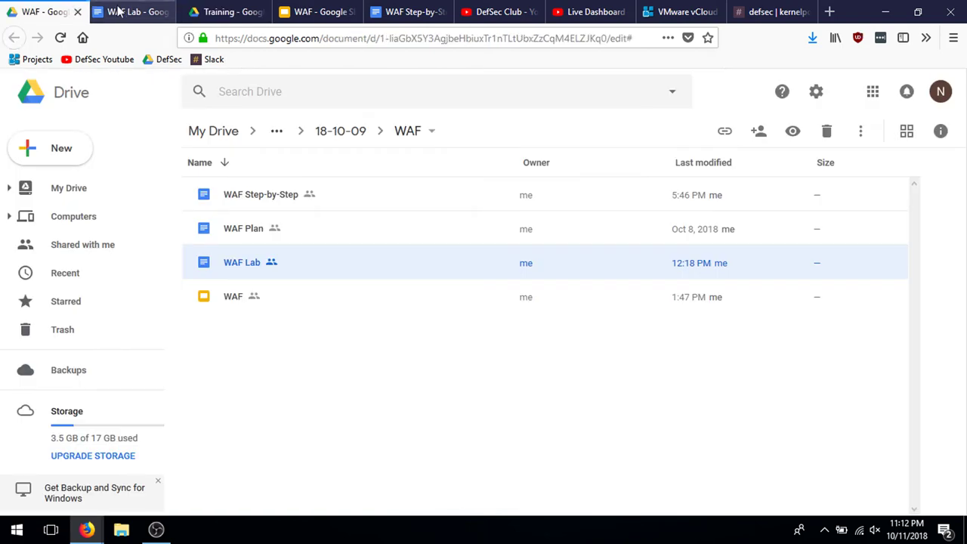
{"action": "left_click", "coordinate": [387, 260]}
{"action": "left_click", "coordinate": [396, 217]}
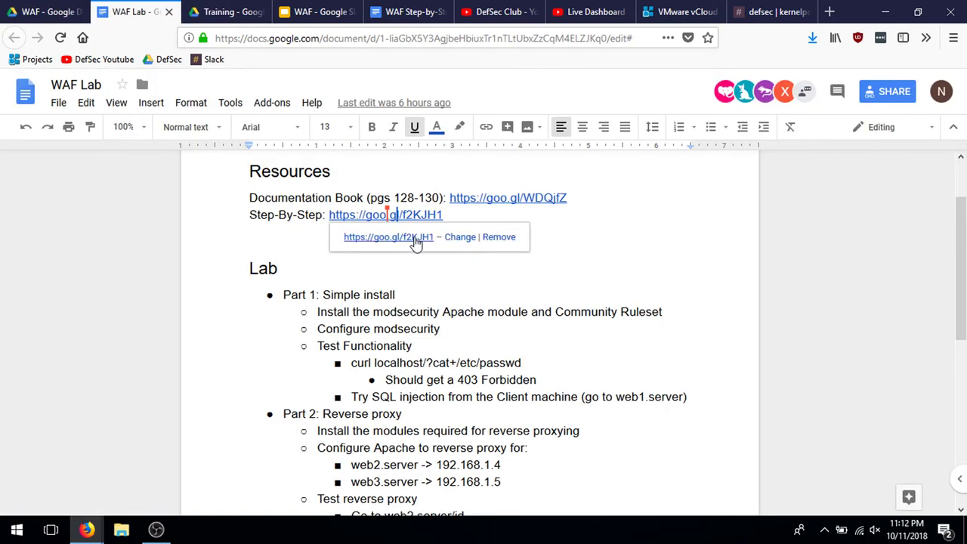
{"action": "left_click", "coordinate": [415, 241]}
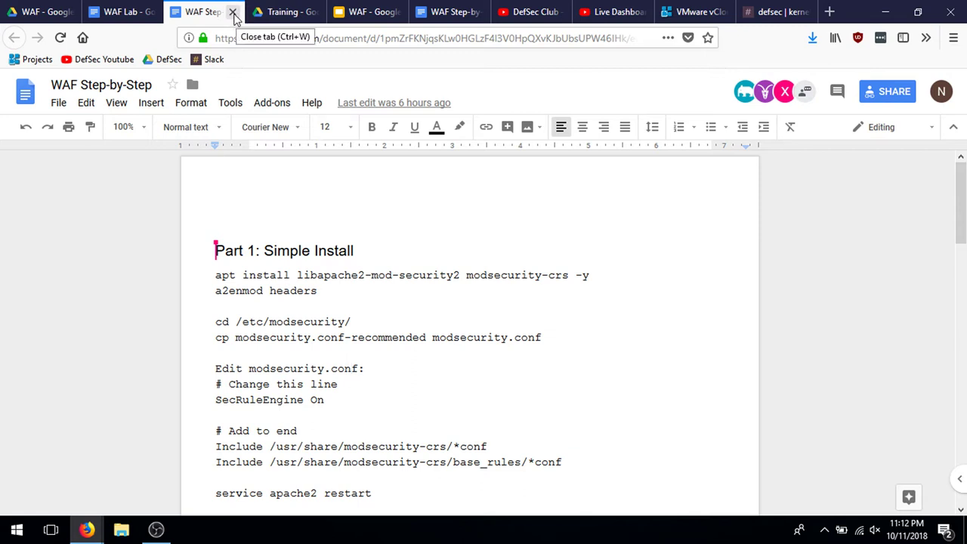
- Close the Step-by-Step and WAF Lab documents and bring up the WebServer1 console
{"action": "left_click", "coordinate": [234, 13]}
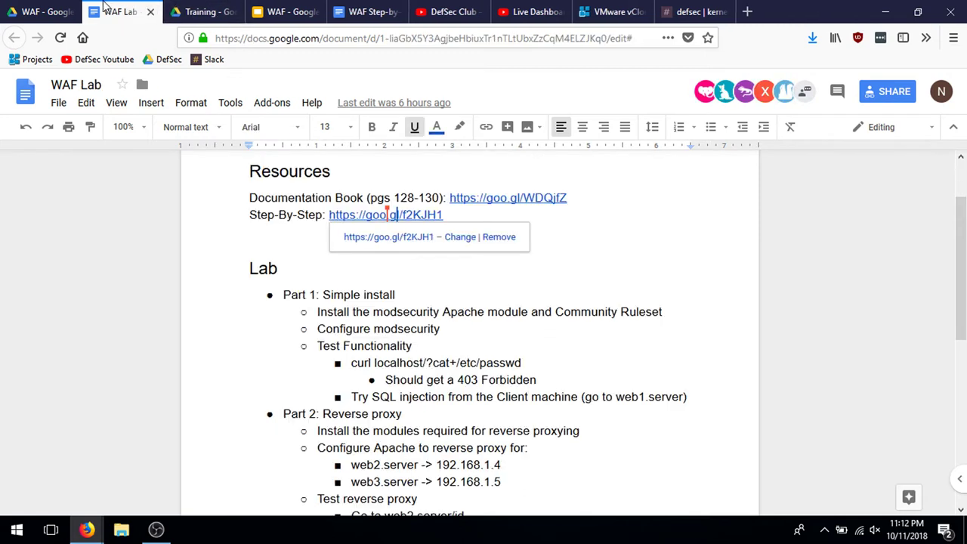
{"action": "left_click", "coordinate": [150, 12]}
{"action": "mouse_move", "coordinate": [87, 528]}
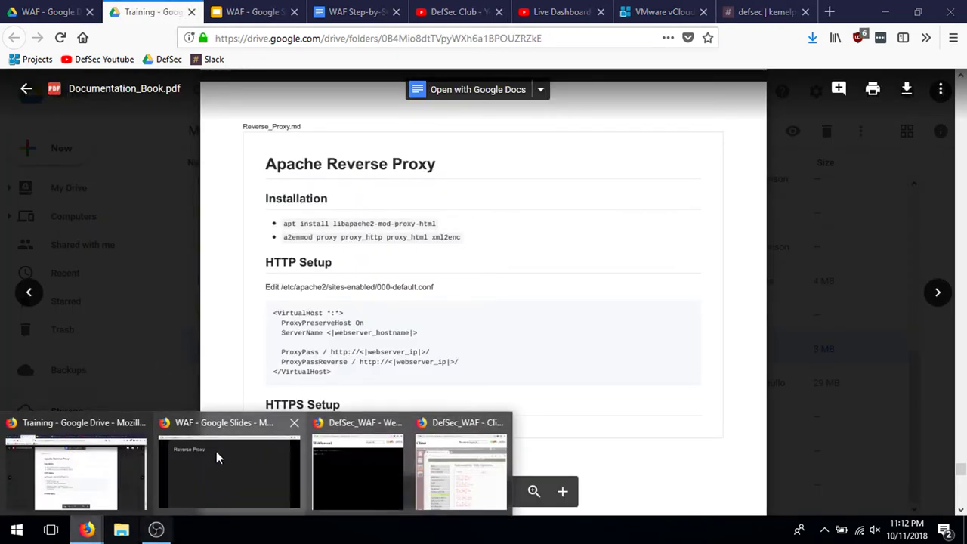
{"action": "left_click", "coordinate": [216, 451]}
{"action": "left_click", "coordinate": [357, 468]}
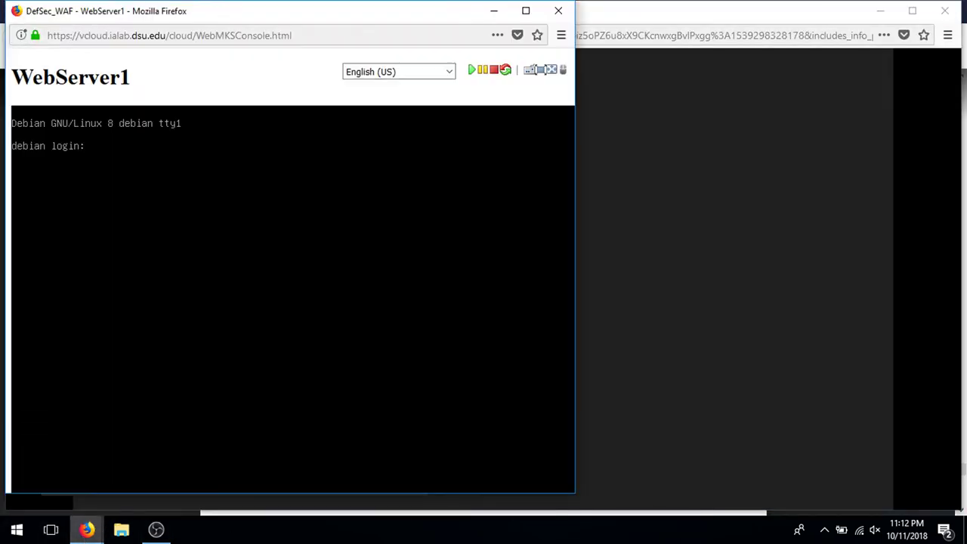
- Maximize WebServer1's console, log in as root with the account password, and run clear
{"action": "left_click", "coordinate": [344, 32]}
{"action": "double_click", "coordinate": [341, 18]}
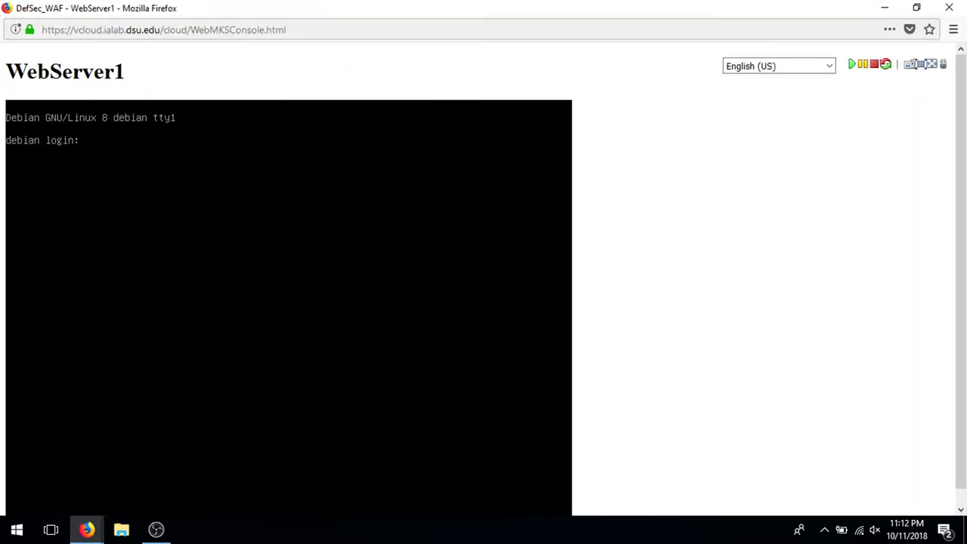
{"action": "type", "text": "root"}
{"action": "key", "text": "Return"}
{"action": "key", "text": "Return"}
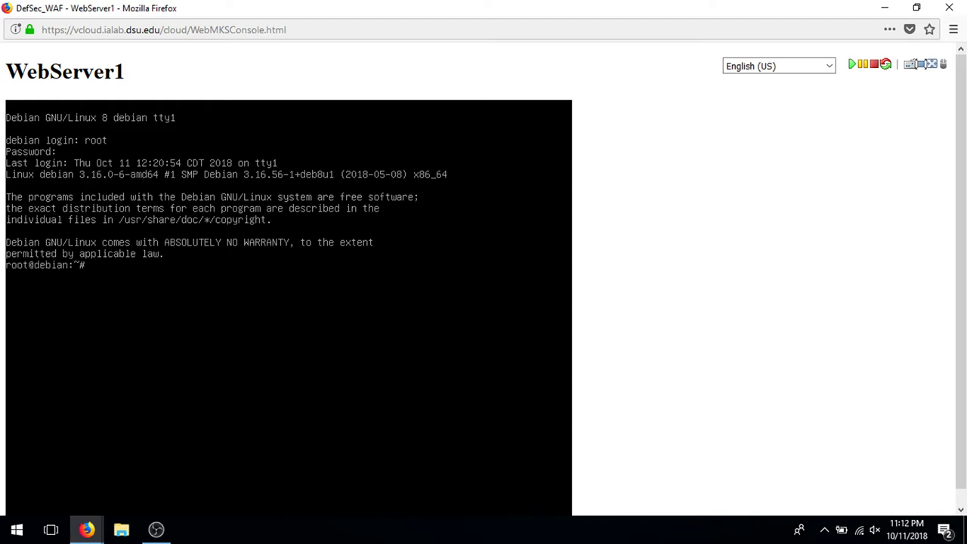
{"action": "type", "text": "clear"}
{"action": "key", "text": "Return"}
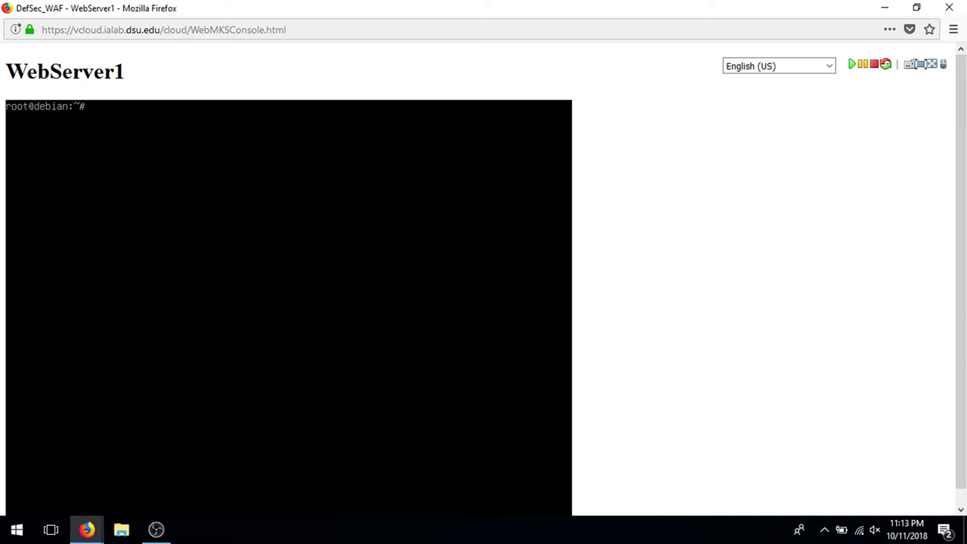
- Adjust the console zoom and discard a first attempt at the apt install command
{"action": "type", "text": "apt install libapache2"}
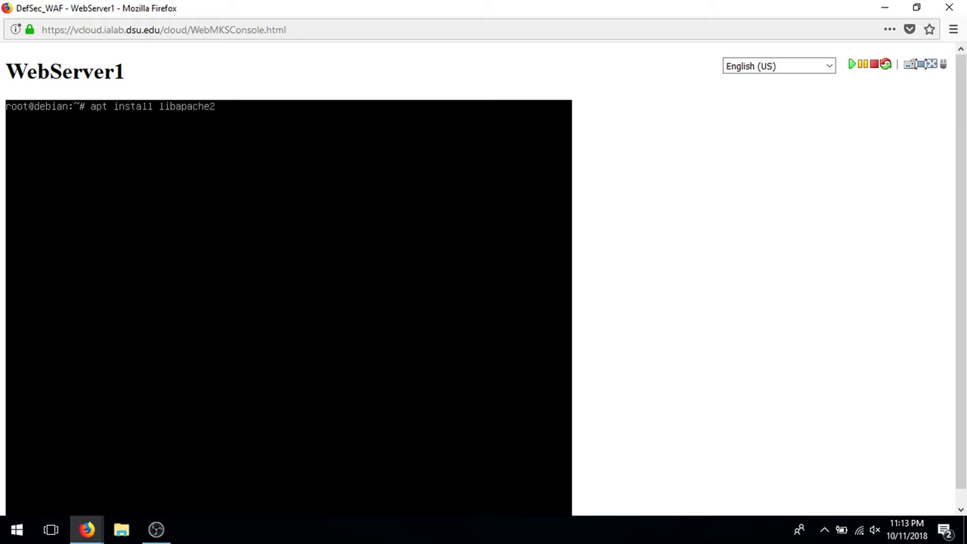
{"action": "key", "text": "ctrl+plus"}
{"action": "key", "text": "ctrl+plus"}
{"action": "key", "text": "ctrl+plus"}
{"action": "key", "text": "ctrl+plus"}
{"action": "key", "text": "ctrl+plus"}
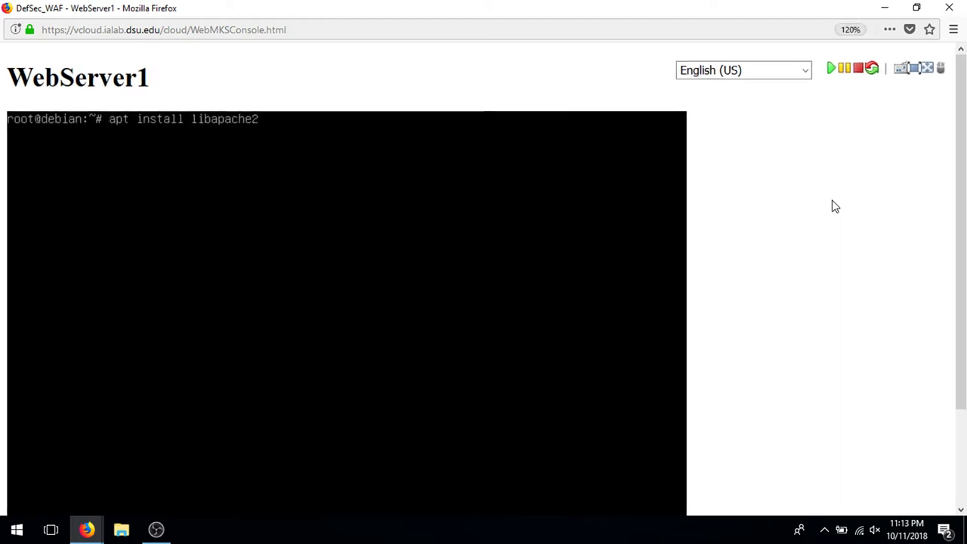
{"action": "key", "text": "ctrl+minus"}
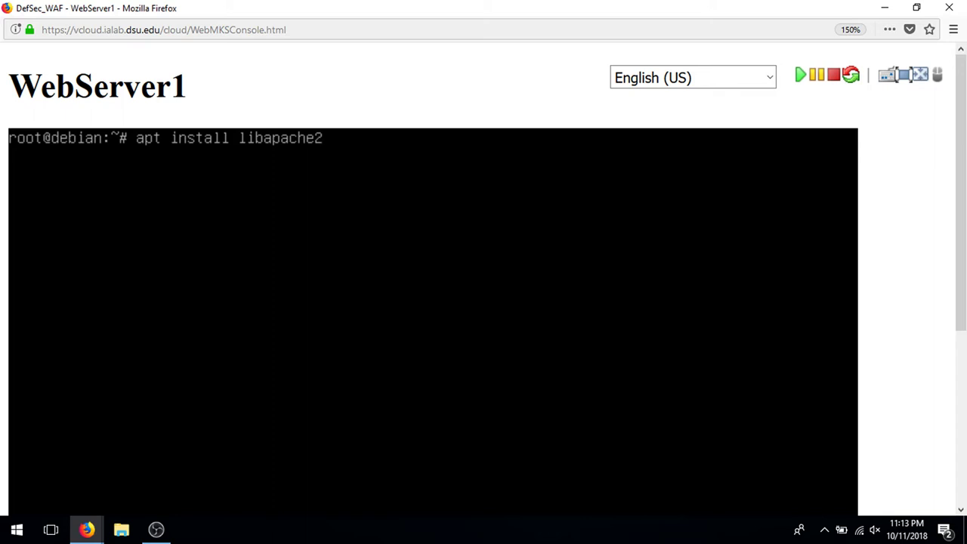
{"action": "type", "text": "-"}
{"action": "key", "text": "BackSpace"}
{"action": "key", "text": "BackSpace"}
{"action": "key", "text": "BackSpace"}
{"action": "key", "text": "BackSpace"}
{"action": "key", "text": "BackSpace"}
{"action": "key", "text": "BackSpace"}
{"action": "key", "text": "BackSpace"}
{"action": "key", "text": "BackSpace"}
{"action": "key", "text": "BackSpace"}
{"action": "key", "text": "BackSpace"}
{"action": "key", "text": "BackSpace"}
{"action": "key", "text": "BackSpace"}
{"action": "key", "text": "BackSpace"}
{"action": "key", "text": "BackSpace"}
{"action": "key", "text": "BackSpace"}
{"action": "key", "text": "BackSpace"}
{"action": "key", "text": "BackSpace"}
{"action": "key", "text": "BackSpace"}
{"action": "key", "text": "BackSpace"}
{"action": "key", "text": "BackSpace"}
{"action": "key", "text": "BackSpace"}
{"action": "key", "text": "BackSpace"}
{"action": "key", "text": "BackSpace"}
{"action": "key", "text": "Return"}
{"action": "key", "text": "Return"}
{"action": "key", "text": "Return"}
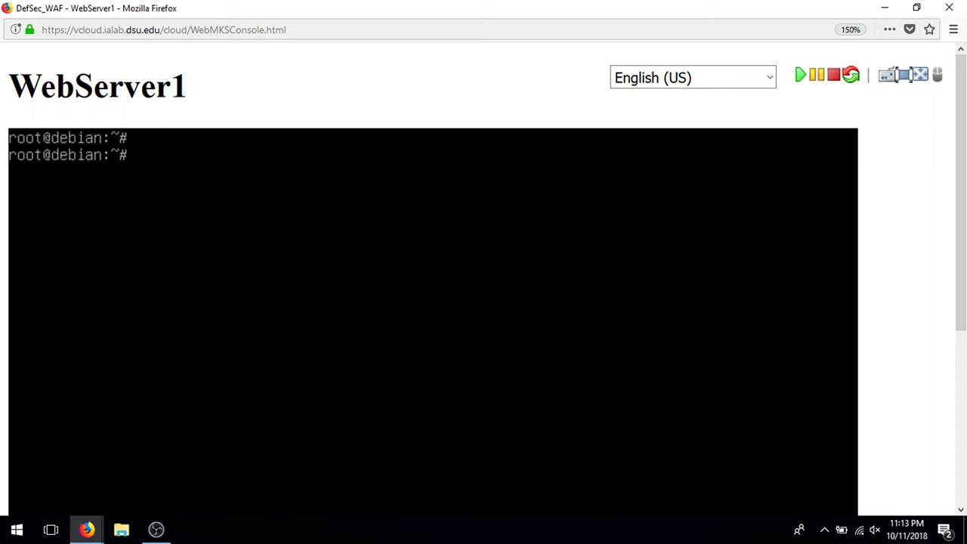
{"action": "key", "text": "ctrl+l"}
{"action": "key", "text": "Return"}
{"action": "key", "text": "Return"}
{"action": "key", "text": "Return"}
{"action": "key", "text": "Return"}
{"action": "key", "text": "Return"}
{"action": "key", "text": "Return"}
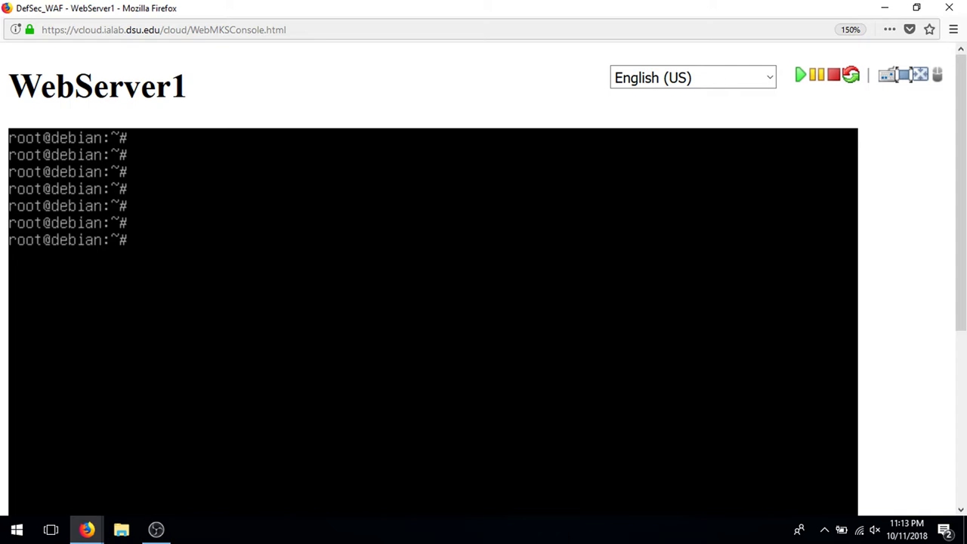
- Type 'apt install libapache2-mod-security2 modsecurity-crs -' at the prompt, correcting typos
{"action": "type", "text": "apt install libapache2-mods-"}
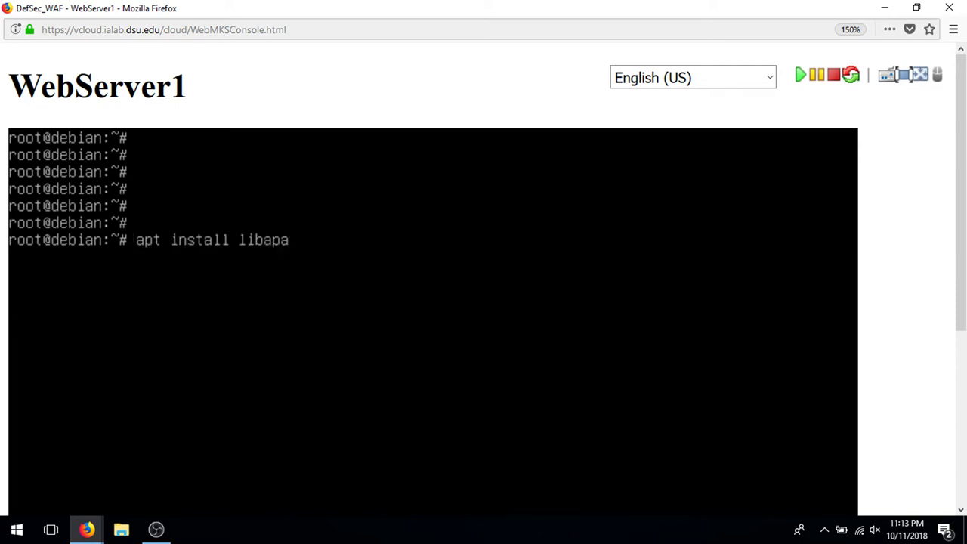
{"action": "key", "text": "BackSpace"}
{"action": "key", "text": "BackSpace"}
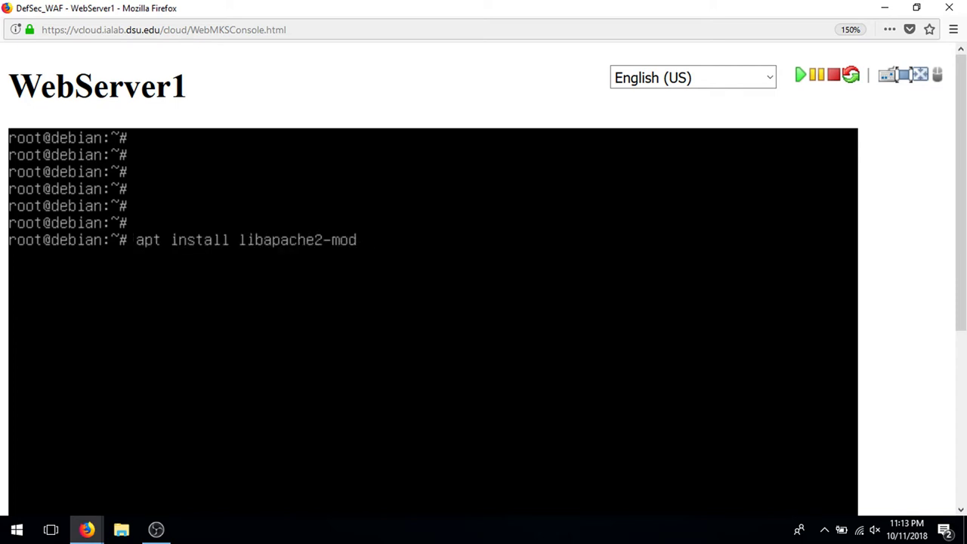
{"action": "type", "text": "-security2"}
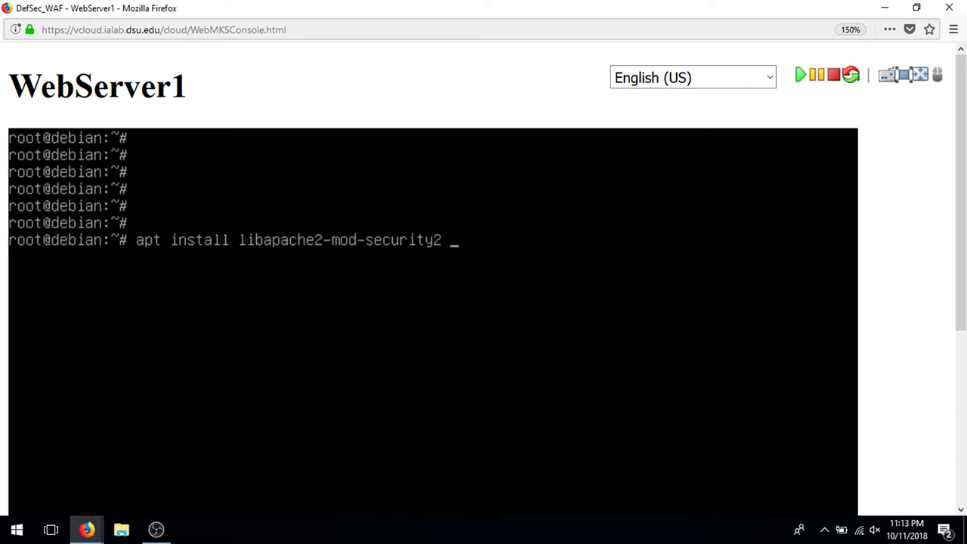
{"action": "type", "text": "modsecurity-crs"}
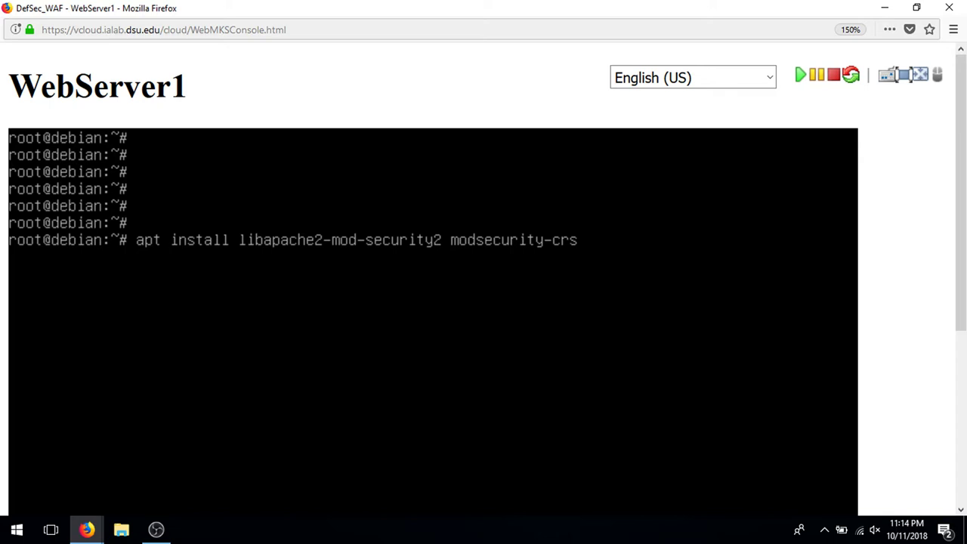
{"action": "type", "text": "--y"}
{"action": "key", "text": "BackSpace"}
{"action": "key", "text": "BackSpace"}
- Run the install with -y and scroll to watch both packages set up and security2 enabled
{"action": "type", "text": "y"}
{"action": "key", "text": "Return"}
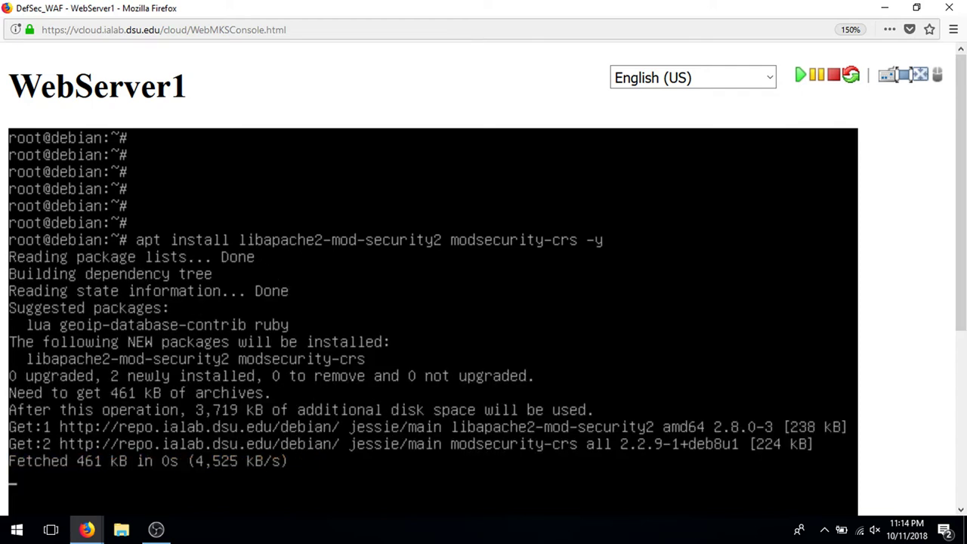
{"action": "left_click_drag", "start_coordinate": [965, 149], "coordinate": [958, 320]}
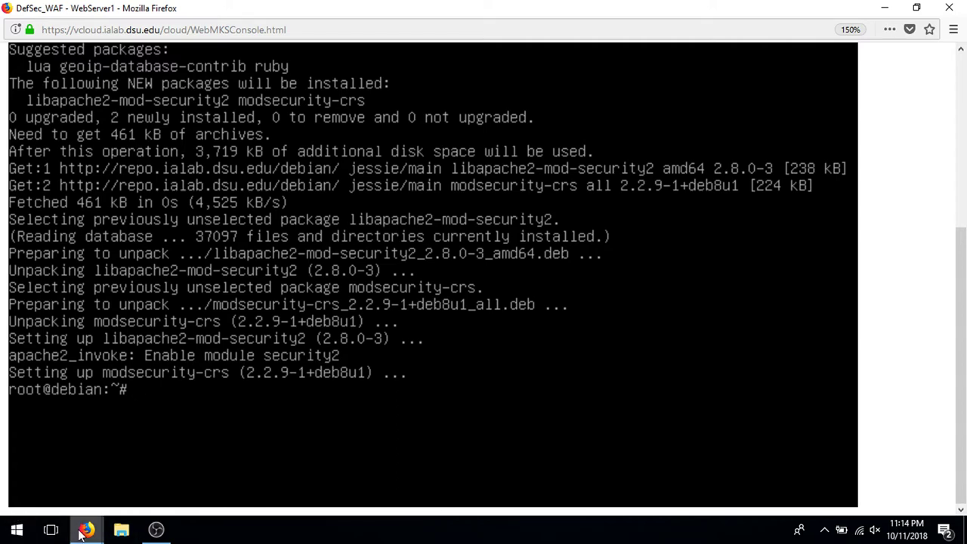
{"action": "mouse_move", "coordinate": [82, 533]}
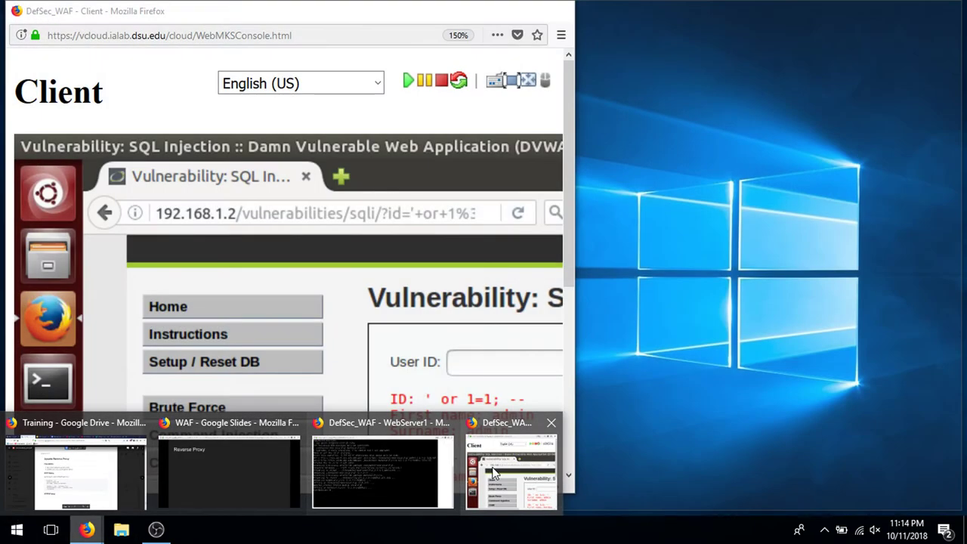
- Bring the WebServer1 console back to the front to review the finished ModSecurity install
{"action": "left_click", "coordinate": [383, 470]}
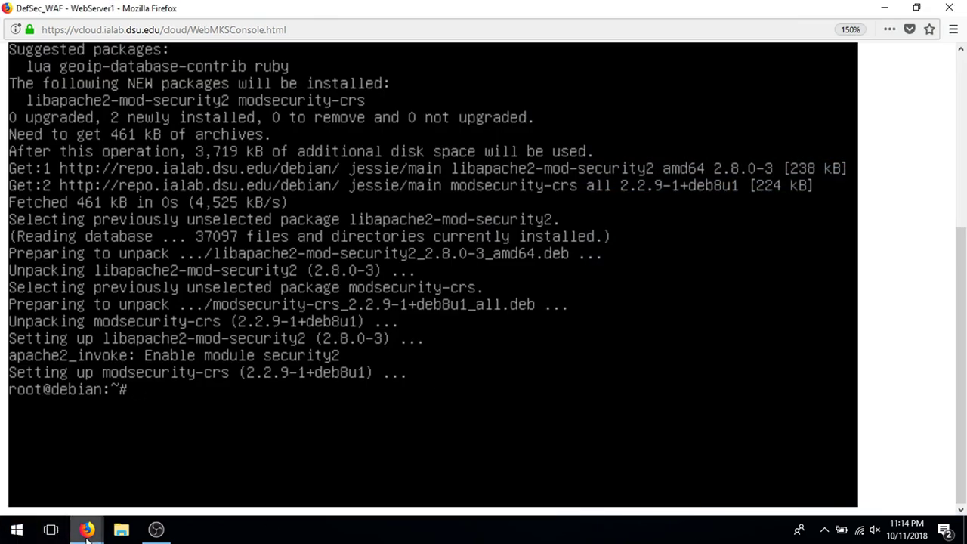
{"action": "mouse_move", "coordinate": [87, 533]}
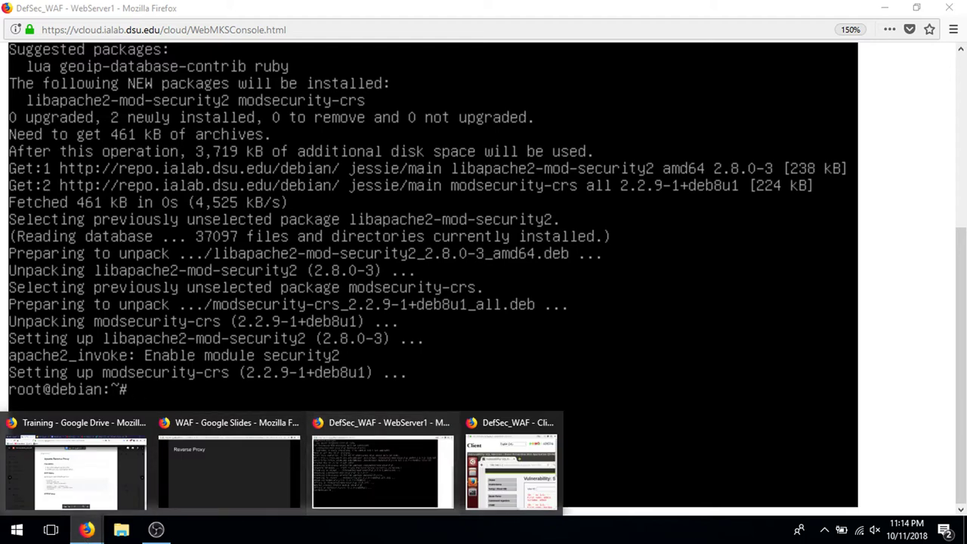
{"action": "left_click", "coordinate": [383, 470]}
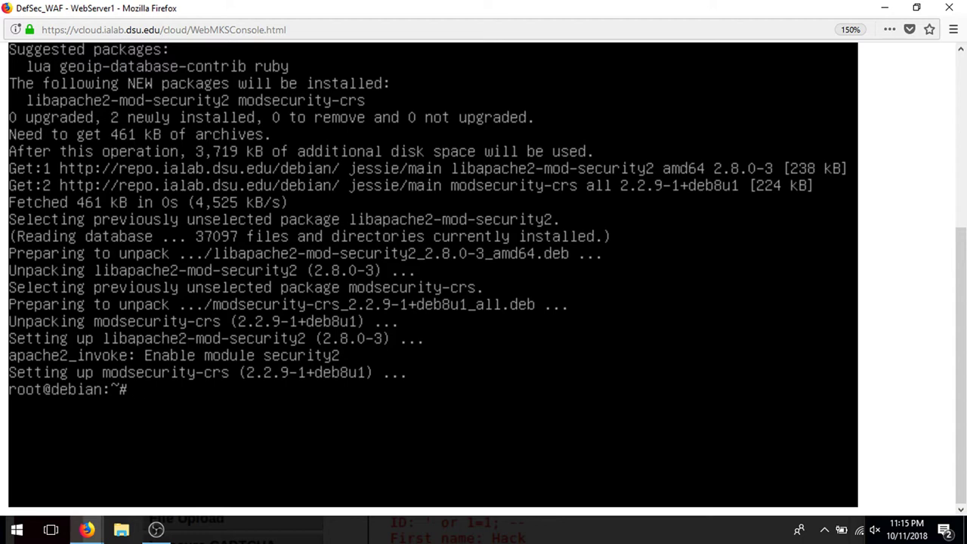
{"action": "mouse_move", "coordinate": [89, 529]}
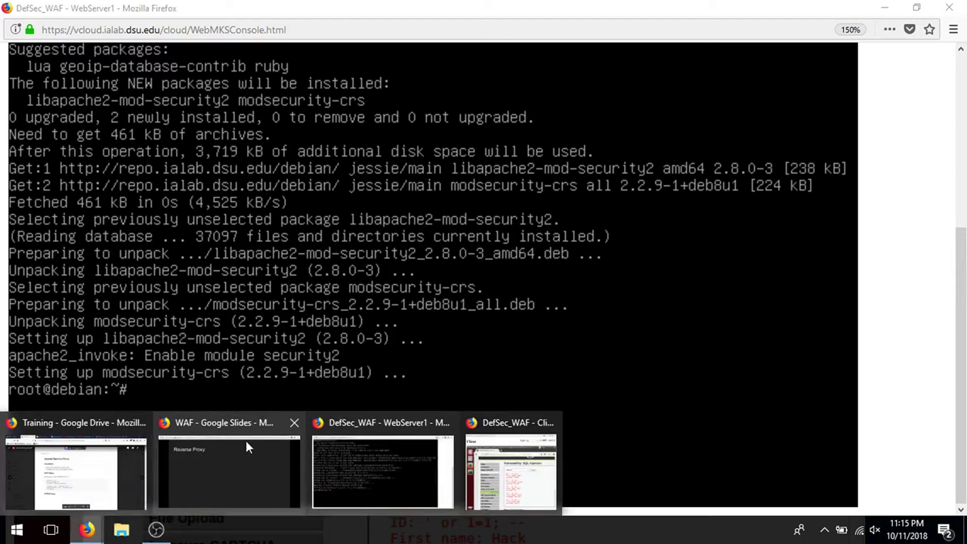
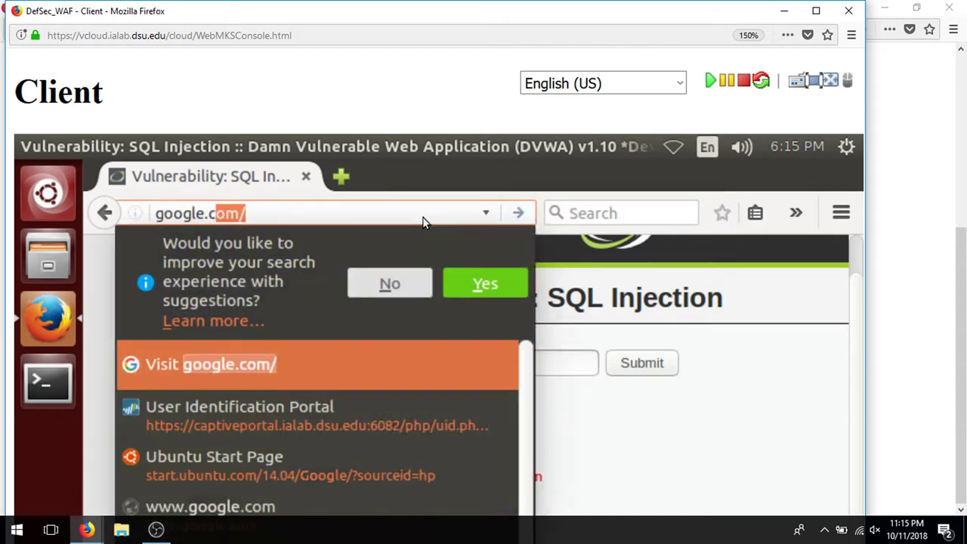
- Load google.com and then asdf.com in the client VM's Firefox
{"action": "key", "text": "Return"}
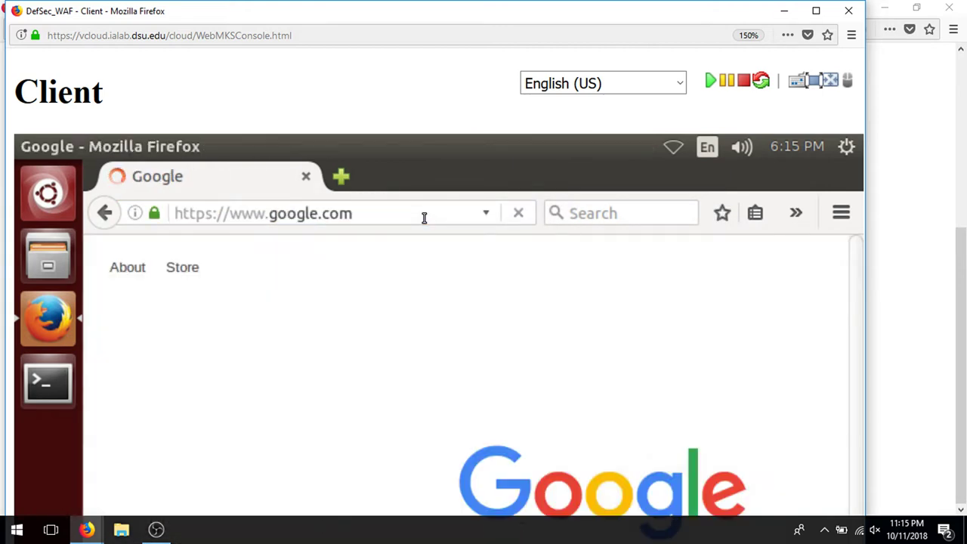
{"action": "left_click", "coordinate": [424, 217]}
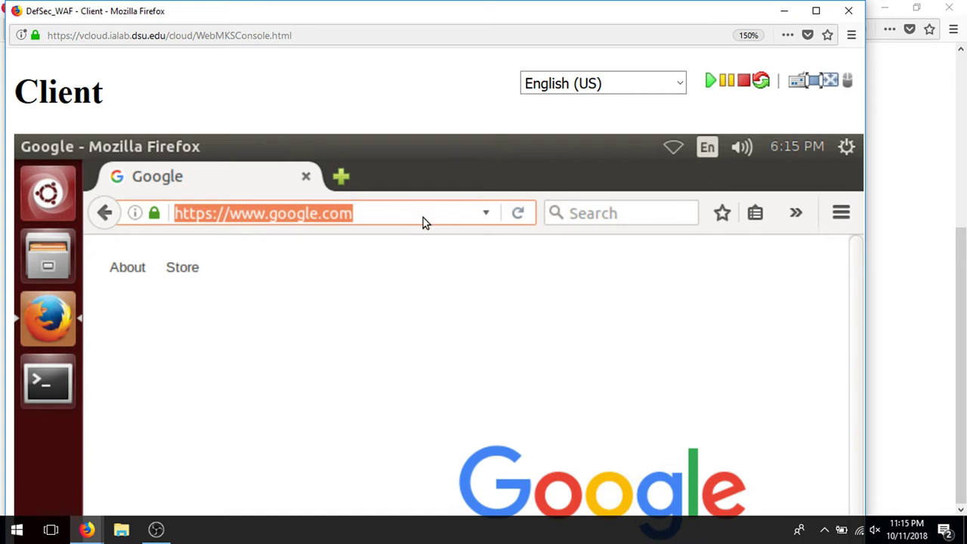
{"action": "type", "text": "asdft"}
{"action": "key", "text": "BackSpace"}
{"action": "type", "text": ".com"}
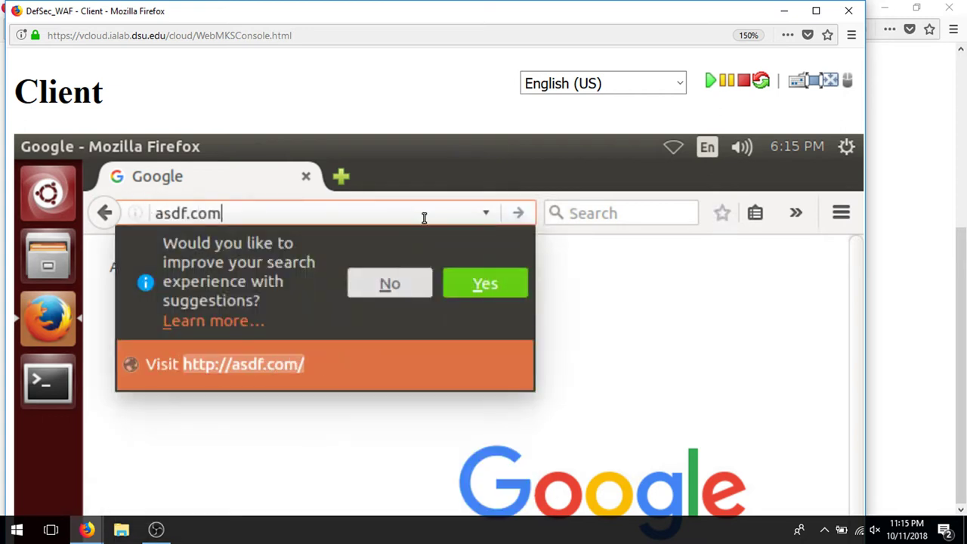
{"action": "key", "text": "Return"}
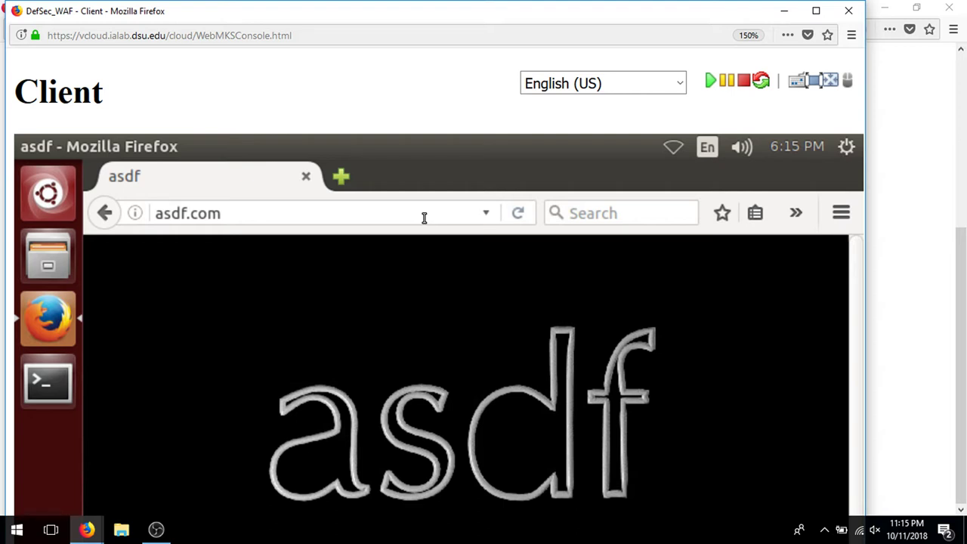
{"action": "left_click", "coordinate": [424, 217]}
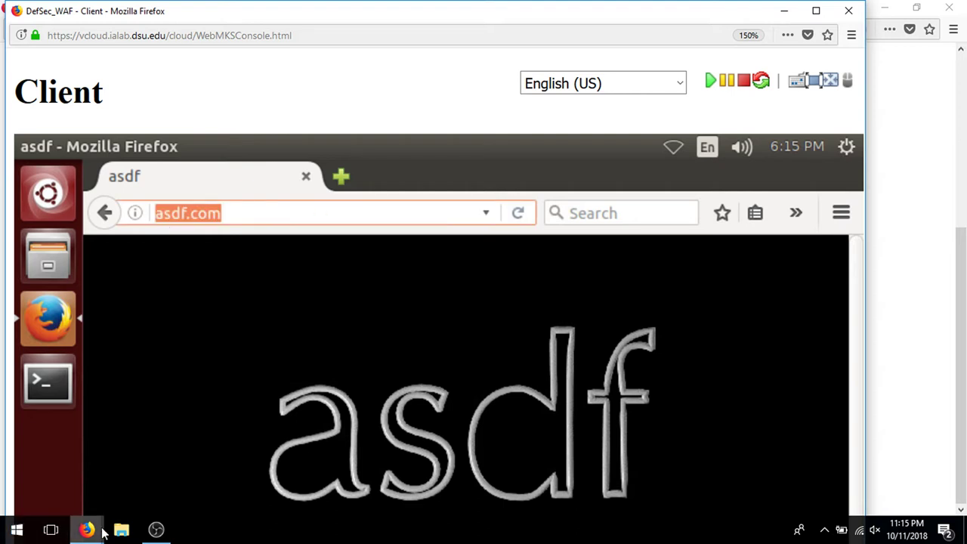
{"action": "mouse_move", "coordinate": [89, 529]}
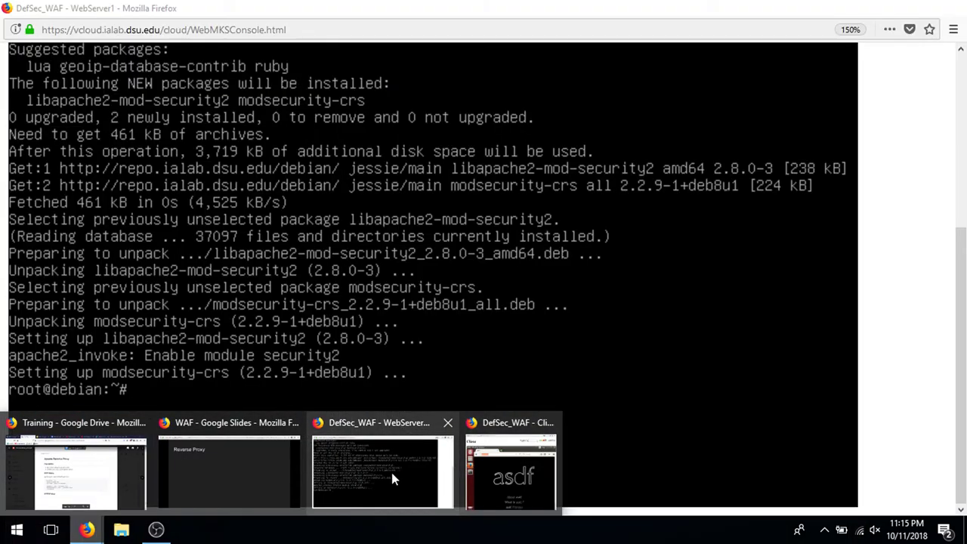
- In the WebServer1 console, run 'a2enmod headers' to enable Apache's headers module
{"action": "left_click", "coordinate": [392, 472]}
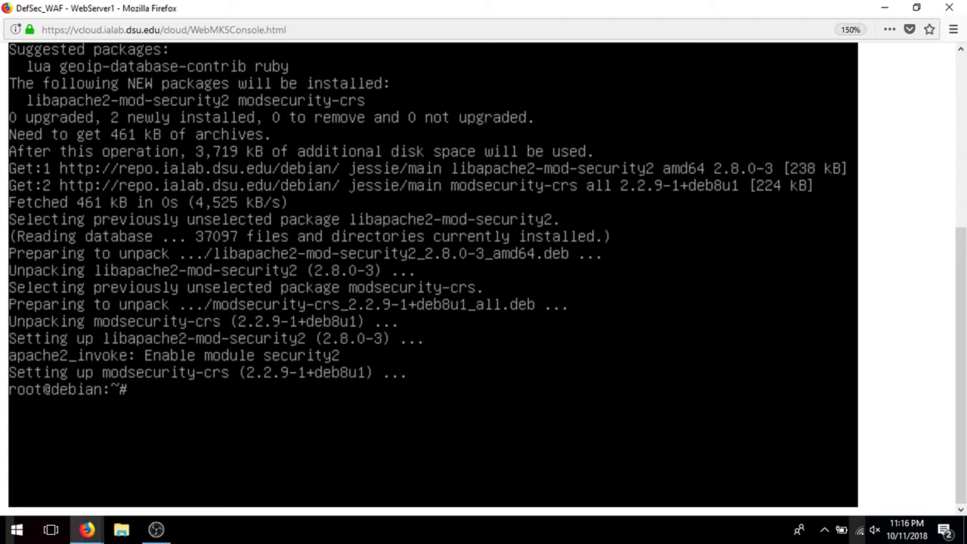
{"action": "key", "text": "Up"}
{"action": "key", "text": "Down"}
{"action": "type", "text": "a2enmod headers"}
{"action": "key", "text": "Return"}
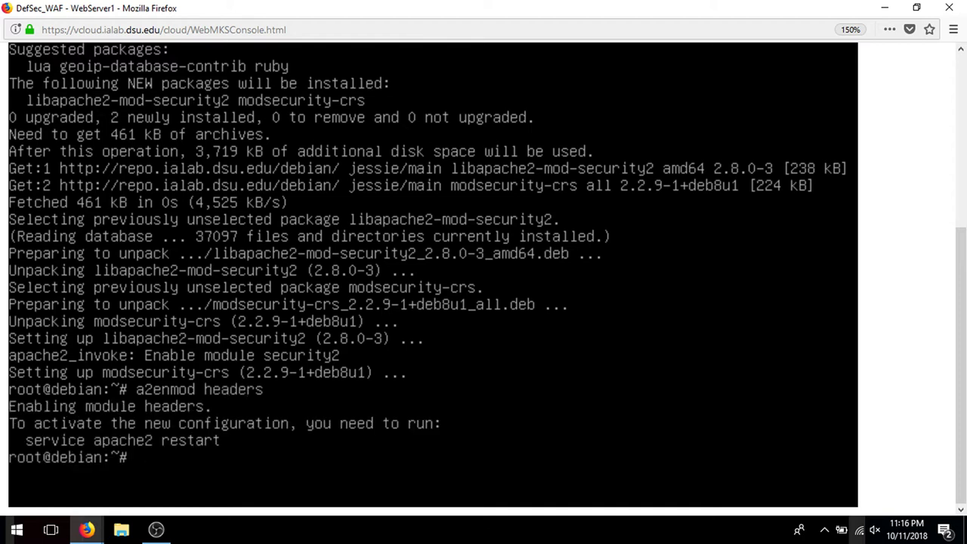
- Try 'a2enmod header', then correct it and rerun 'a2enmod headers' to confirm it's enabled
{"action": "key", "text": "Up"}
{"action": "key", "text": "BackSpace"}
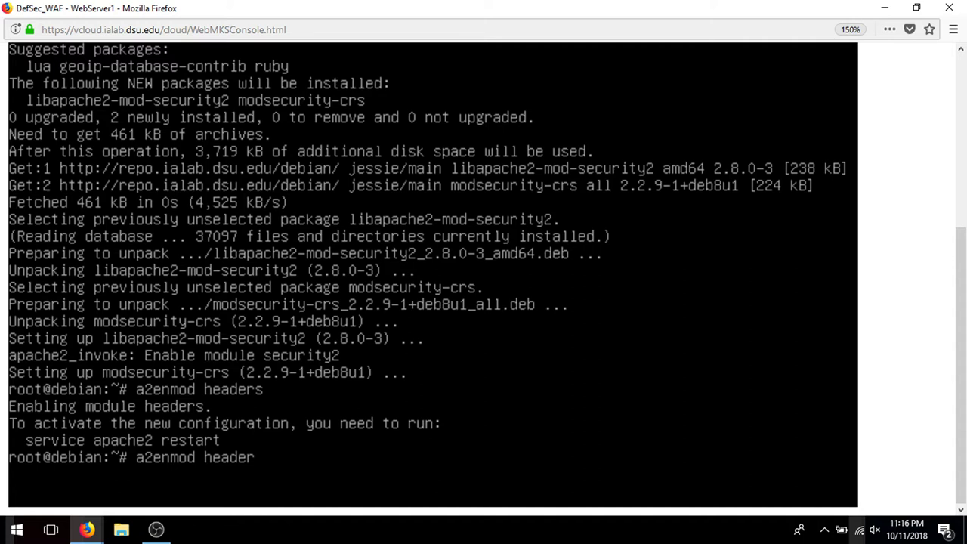
{"action": "key", "text": "Return"}
{"action": "key", "text": "Up"}
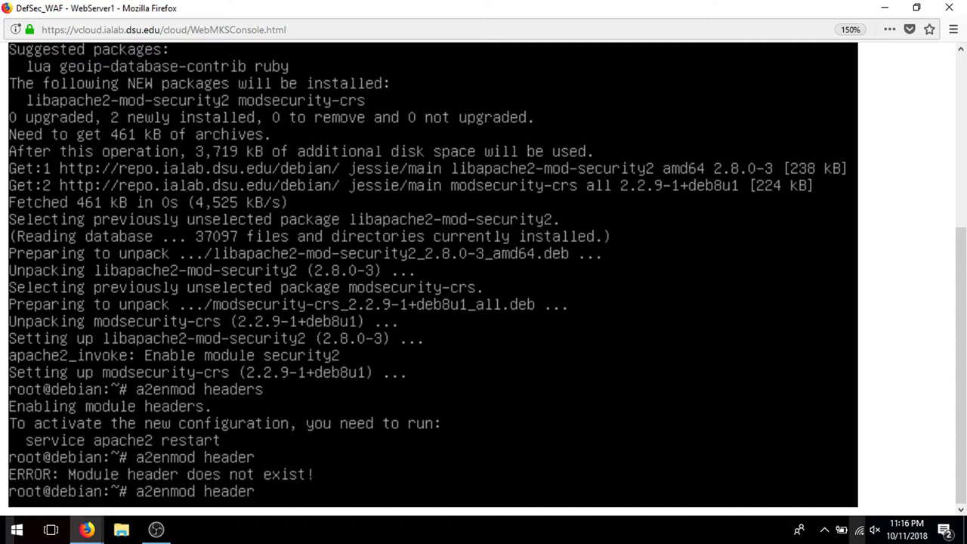
{"action": "type", "text": "s"}
{"action": "key", "text": "Return"}
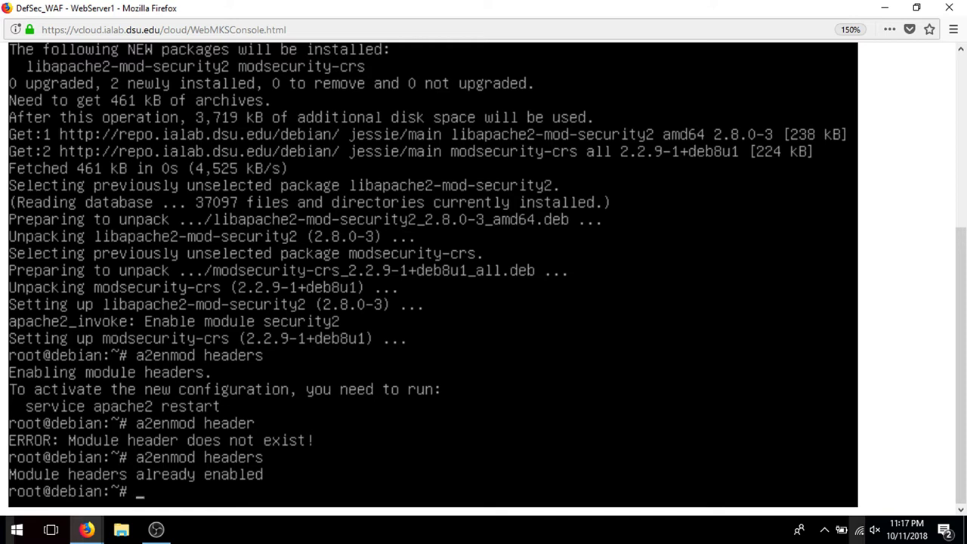
- Change into /etc/modsecurity and list its files
{"action": "type", "text": "cd /etc/mods"}
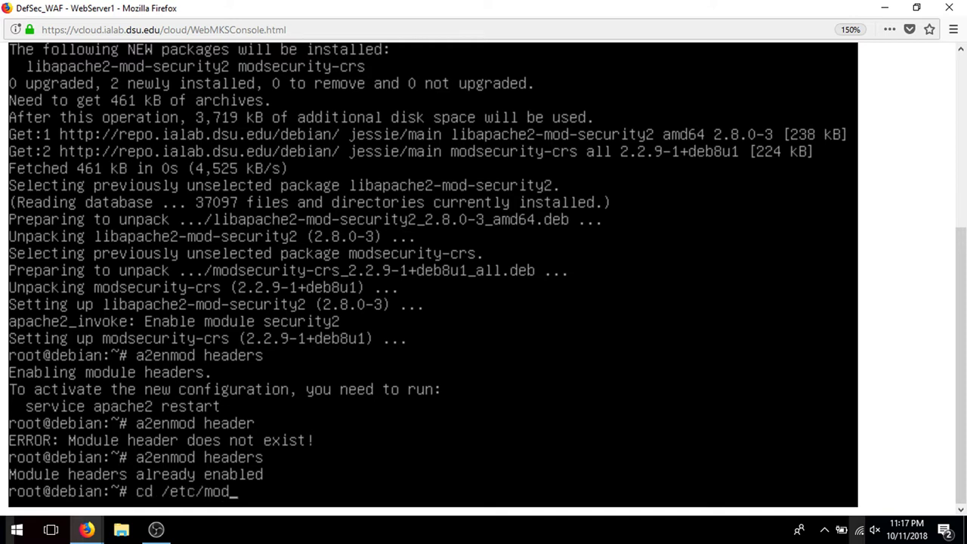
{"action": "key", "text": "Tab"}
{"action": "key", "text": "Return"}
{"action": "type", "text": "ls"}
{"action": "key", "text": "Return"}
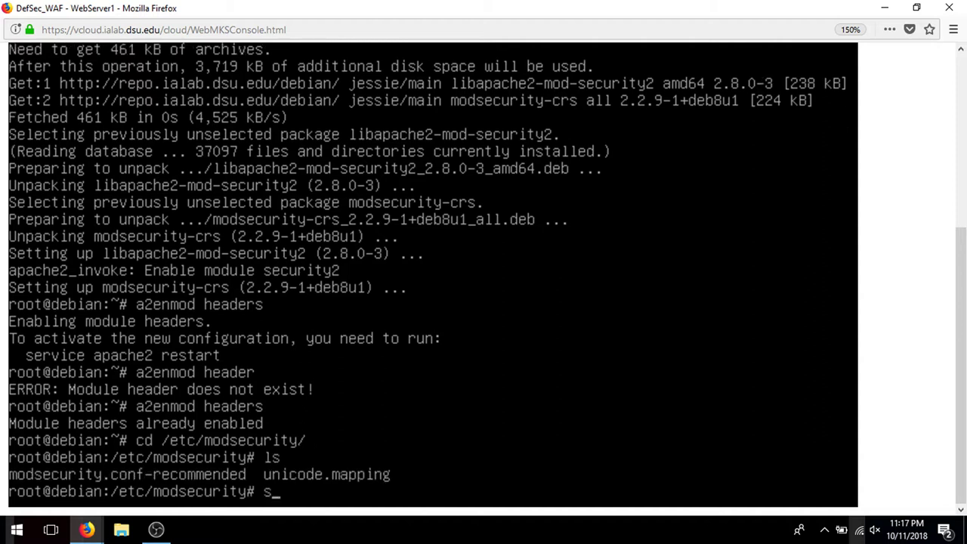
- Copy modsecurity.conf-recommended to modsecurity.conf and start a vi command for the new file
{"action": "type", "text": "cp "}
{"action": "type", "text": "mod"}
{"action": "key", "text": "Tab"}
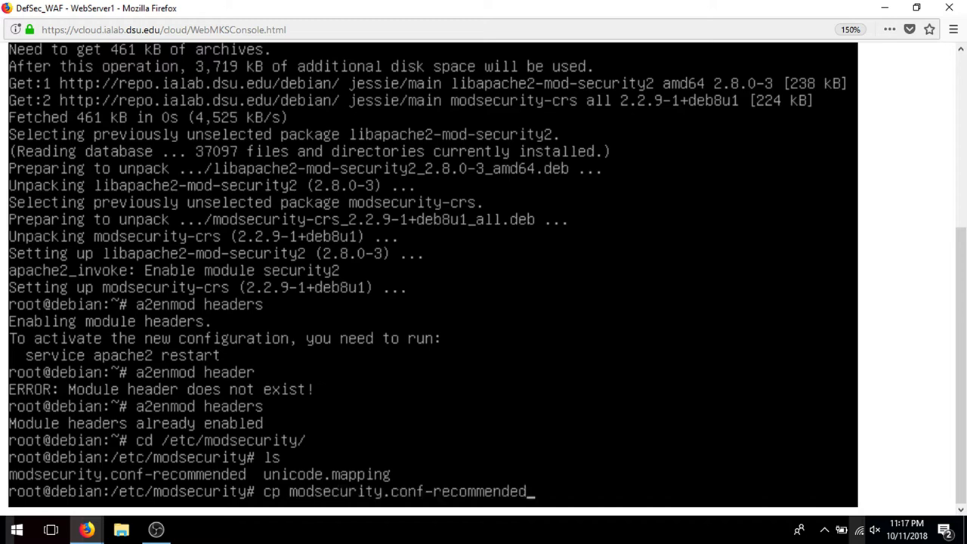
{"action": "key", "text": "BackSpace"}
{"action": "key", "text": "BackSpace"}
{"action": "key", "text": "BackSpace"}
{"action": "key", "text": "BackSpace"}
{"action": "key", "text": "BackSpace"}
{"action": "key", "text": "BackSpace"}
{"action": "key", "text": "BackSpace"}
{"action": "key", "text": "BackSpace"}
{"action": "key", "text": "BackSpace"}
{"action": "key", "text": "BackSpace"}
{"action": "key", "text": "BackSpace"}
{"action": "key", "text": "BackSpace"}
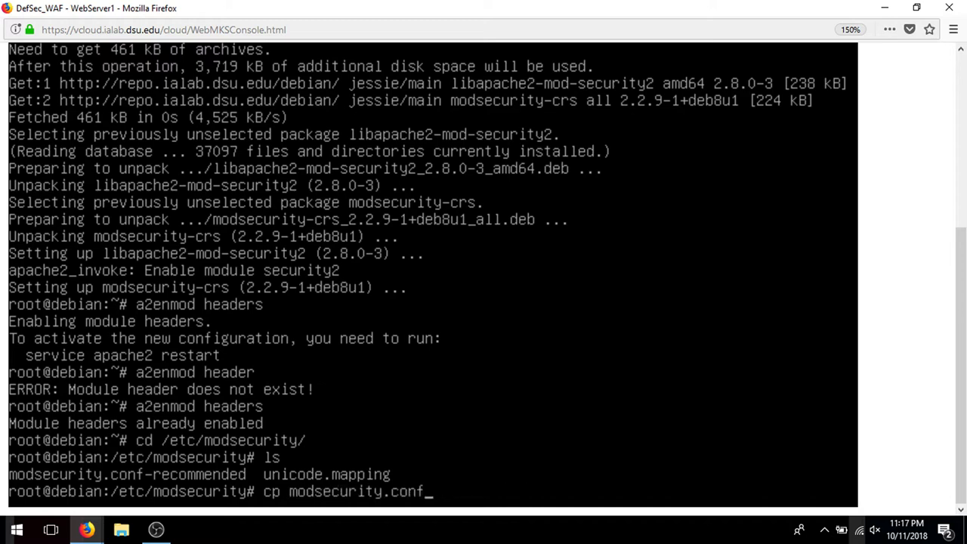
{"action": "key", "text": "Return"}
{"action": "key", "text": "Up"}
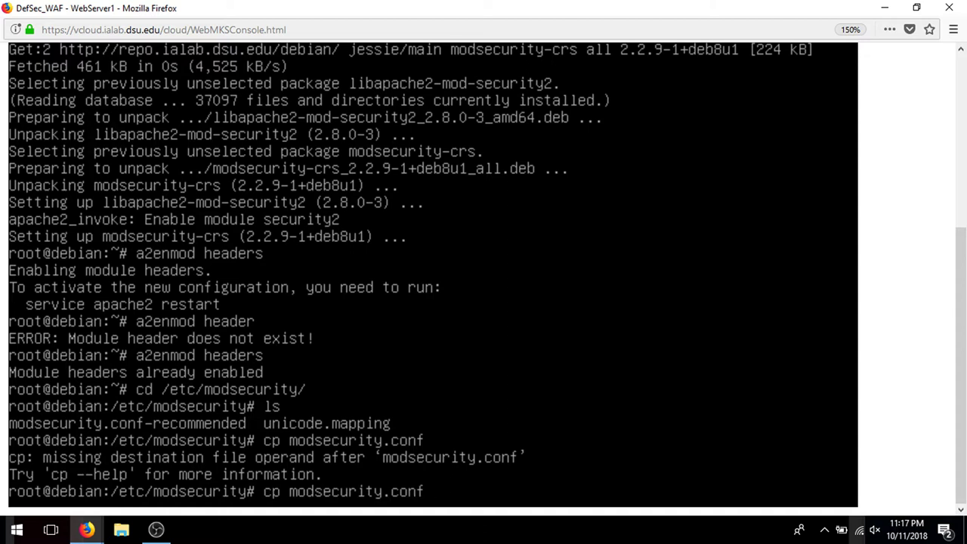
{"action": "key", "text": "Tab"}
{"action": "type", "text": "mod"}
{"action": "key", "text": "Tab"}
{"action": "key", "text": "BackSpace"}
{"action": "key", "text": "BackSpace"}
{"action": "key", "text": "BackSpace"}
{"action": "key", "text": "BackSpace"}
{"action": "key", "text": "BackSpace"}
{"action": "key", "text": "BackSpace"}
{"action": "key", "text": "BackSpace"}
{"action": "key", "text": "BackSpace"}
{"action": "key", "text": "BackSpace"}
{"action": "key", "text": "BackSpace"}
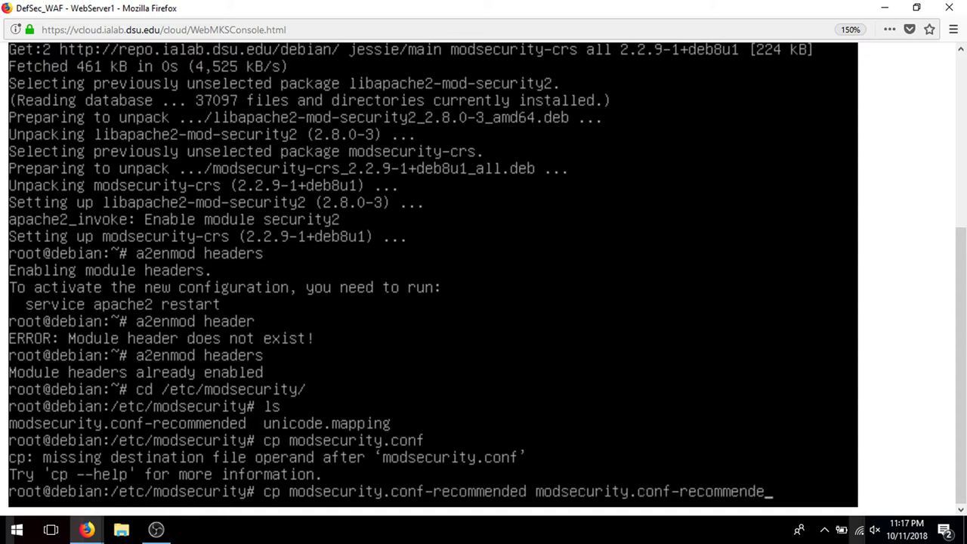
{"action": "key", "text": "BackSpace"}
{"action": "key", "text": "BackSpace"}
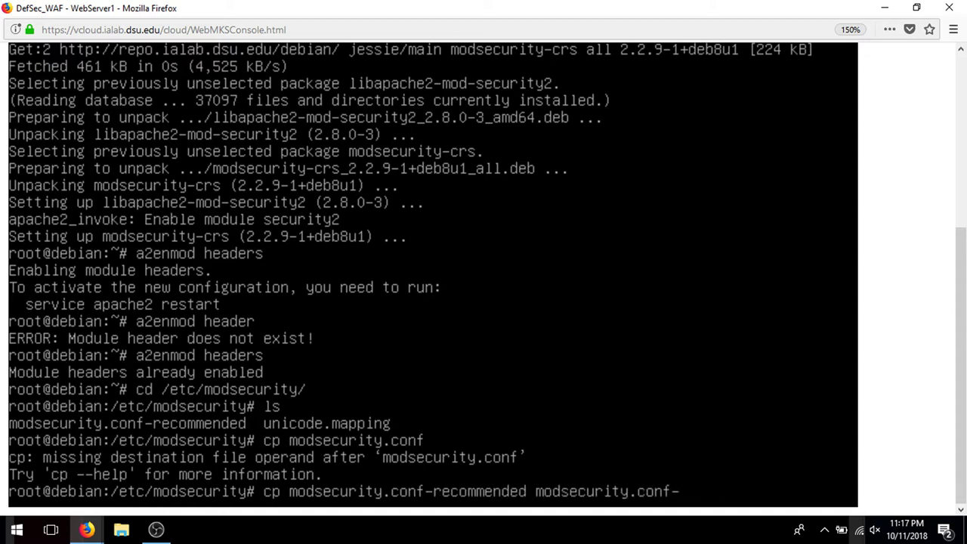
{"action": "key", "text": "Return"}
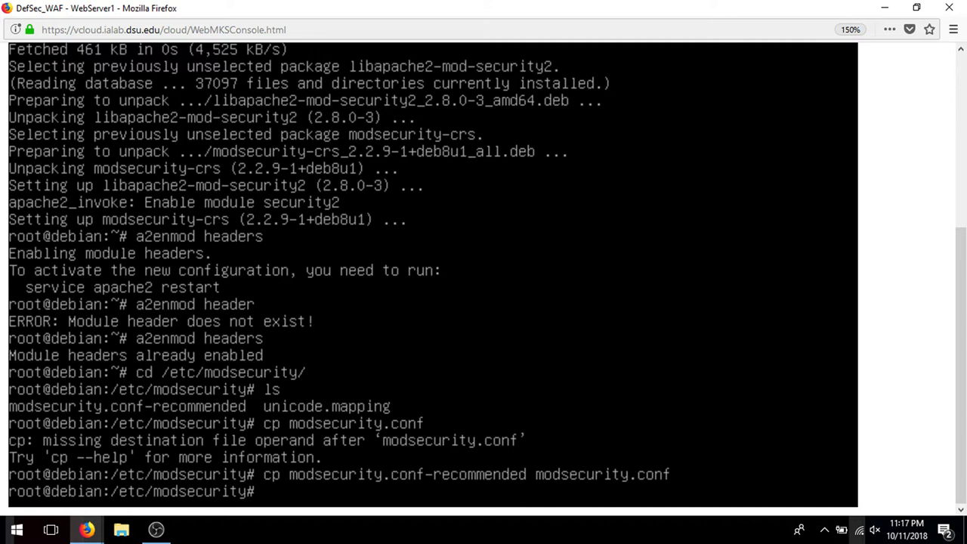
{"action": "type", "text": "vi mod"}
{"action": "key", "text": "Tab"}
- Open modsecurity.conf in vi and change SecRuleEngine from DetectionOnly to On
{"action": "key", "text": "Return"}
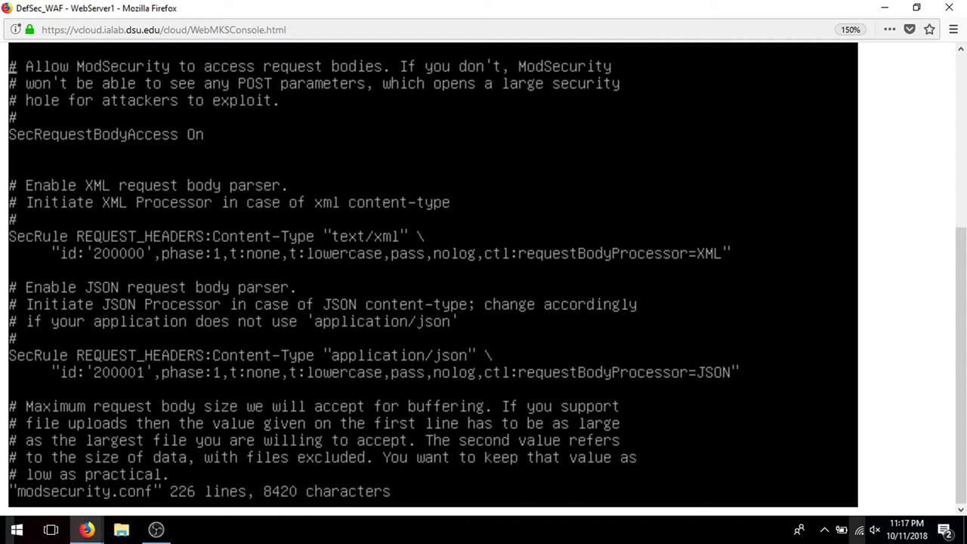
{"action": "key", "text": "Down"}
{"action": "key", "text": "Down"}
{"action": "key", "text": "Down"}
{"action": "key", "text": "Down"}
{"action": "key", "text": "Down"}
{"action": "key", "text": "Down"}
{"action": "key", "text": "Down"}
{"action": "key", "text": "Down"}
{"action": "key", "text": "Up"}
{"action": "key", "text": "Up"}
{"action": "key", "text": "Up"}
{"action": "key", "text": "Up"}
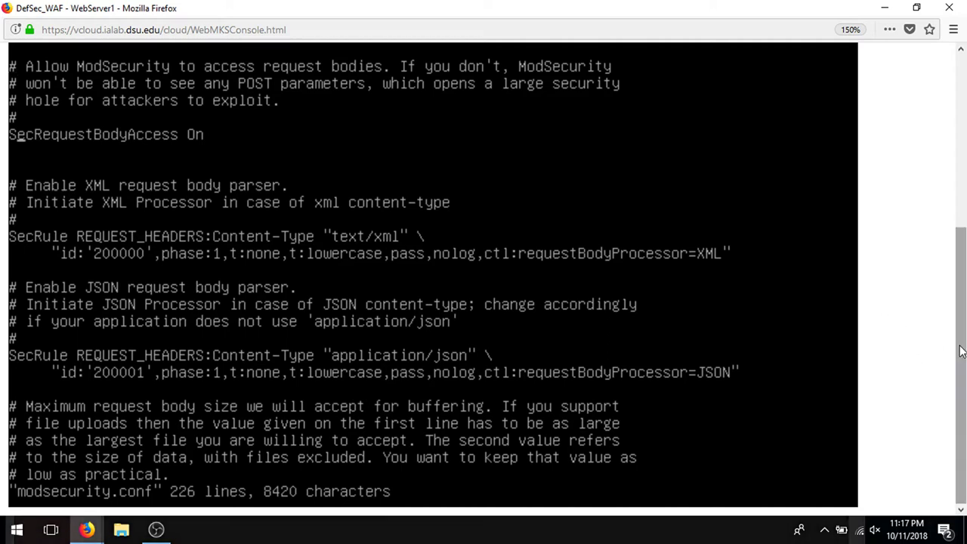
{"action": "left_click_drag", "start_coordinate": [960, 352], "coordinate": [965, 186]}
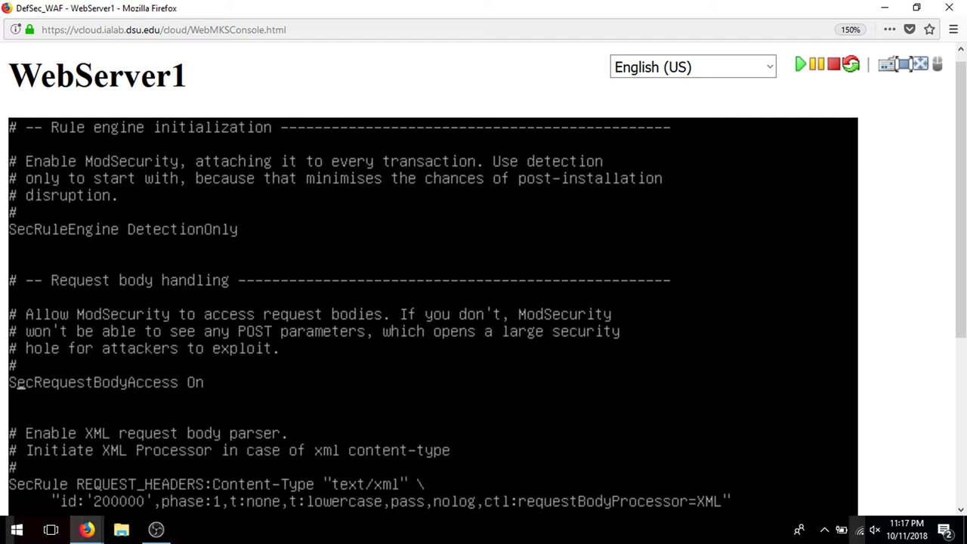
{"action": "key", "text": "Up"}
{"action": "key", "text": "Up"}
{"action": "key", "text": "Up"}
{"action": "key", "text": "Up"}
{"action": "key", "text": "Up"}
{"action": "key", "text": "Up"}
{"action": "key", "text": "Up"}
{"action": "key", "text": "Up"}
{"action": "key", "text": "Up"}
{"action": "key", "text": "Up"}
{"action": "key", "text": "Up"}
{"action": "key", "text": "Up"}
{"action": "key", "text": "Up"}
{"action": "key", "text": "Up"}
{"action": "key", "text": "Down"}
{"action": "key", "text": "Down"}
{"action": "key", "text": "Down"}
{"action": "key", "text": "Down"}
{"action": "key", "text": "Down"}
{"action": "key", "text": "Right"}
{"action": "key", "text": "c"}
{"action": "key", "text": "w"}
{"action": "type", "text": "On"}
{"action": "key", "text": "Escape"}
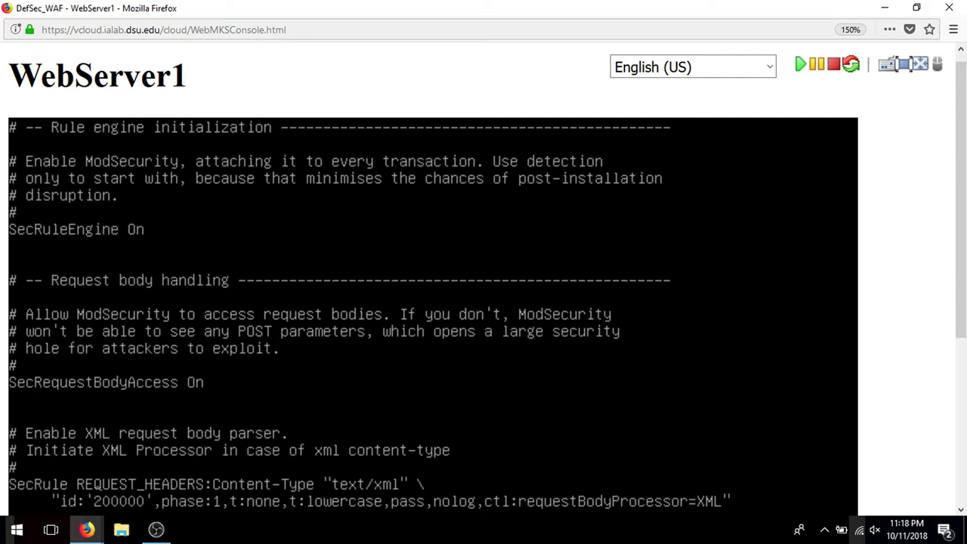
- Add 'Include /usr/share/modsecurity-crs/*conf' below SecStatusEngine On in modsecurity.conf
{"action": "key", "text": "Page_Down"}
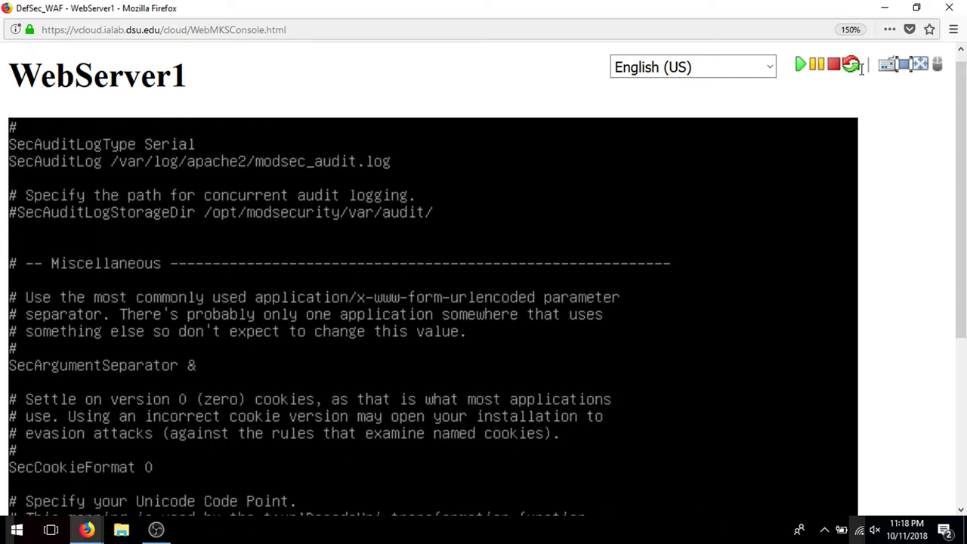
{"action": "scroll", "coordinate": [961, 227], "scroll_direction": "down", "scroll_amount": 5}
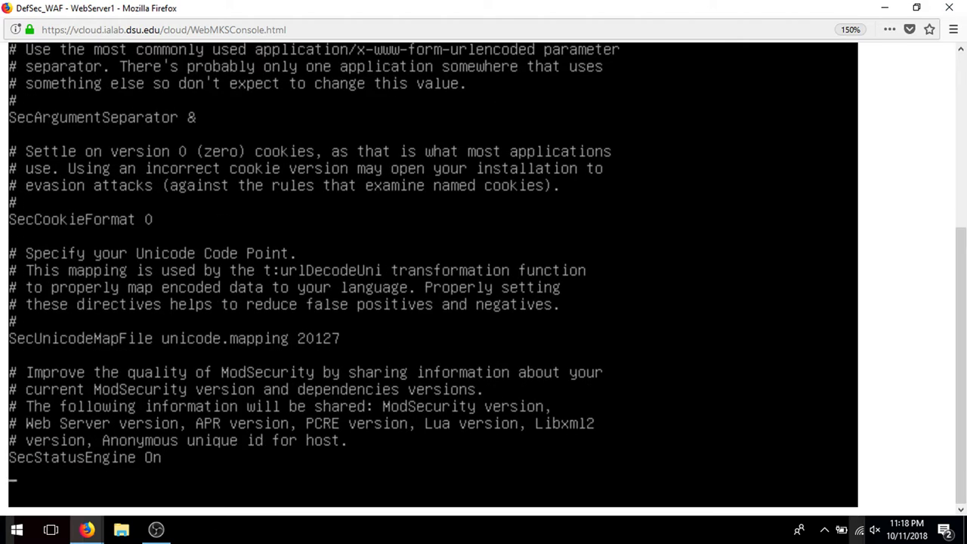
{"action": "key", "text": "Down"}
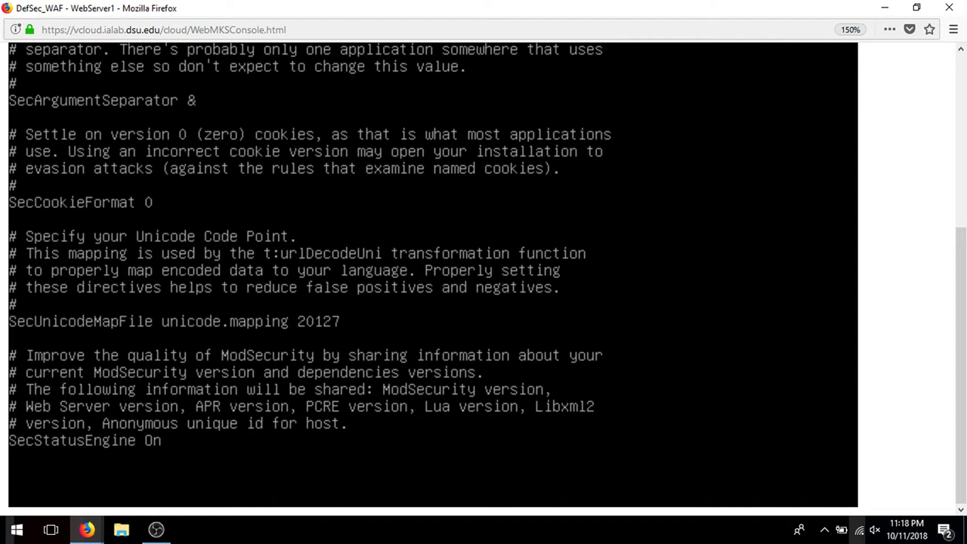
{"action": "type", "text": "Include /usr/share/"}
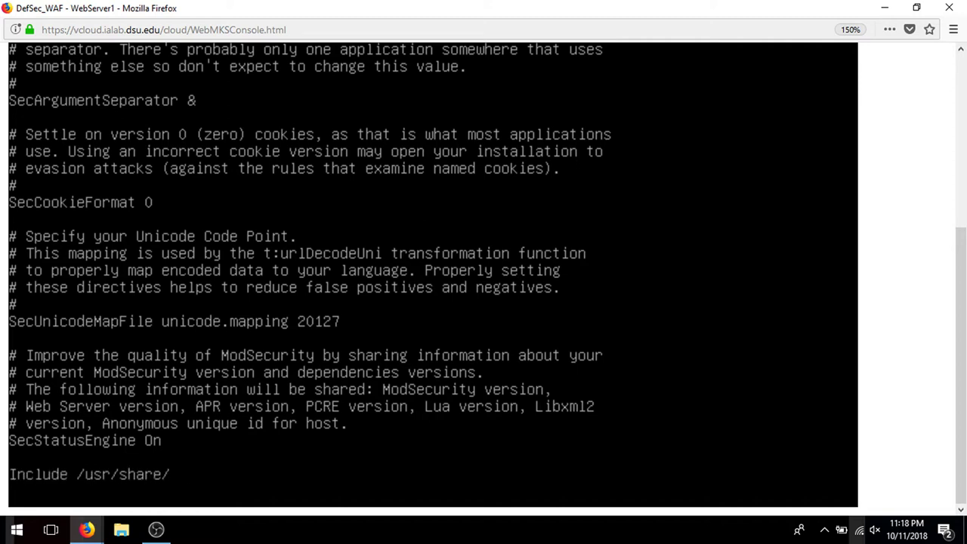
{"action": "type", "text": "modsecurity"}
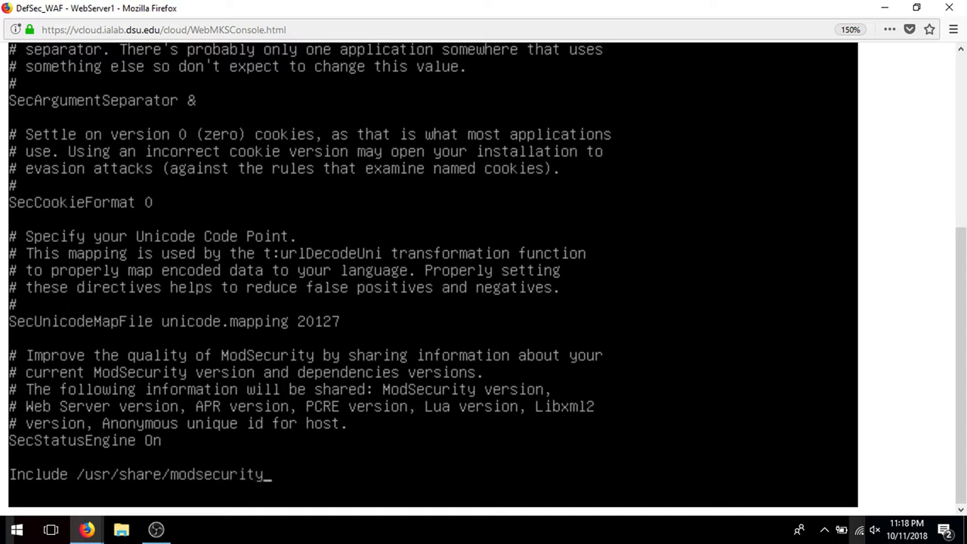
{"action": "type", "text": "-crs/*con"}
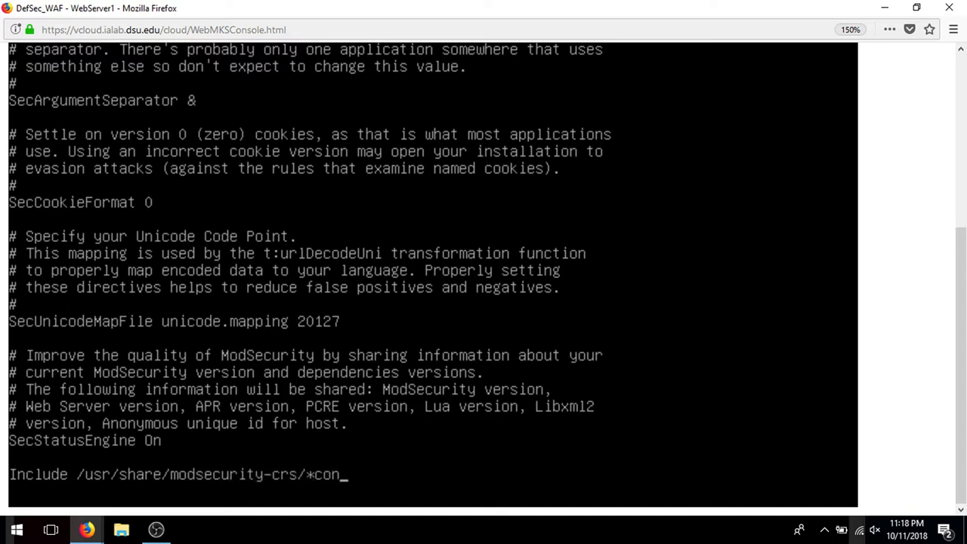
{"action": "type", "text": "f"}
{"action": "key", "text": "Return"}
{"action": "key", "text": "Escape"}
- Duplicate that line as an Include for modsecurity-crs/base_rules/*conf and save the file
{"action": "key", "text": "Up"}
{"action": "key", "text": "y"}
{"action": "key", "text": "y"}
{"action": "key", "text": "p"}
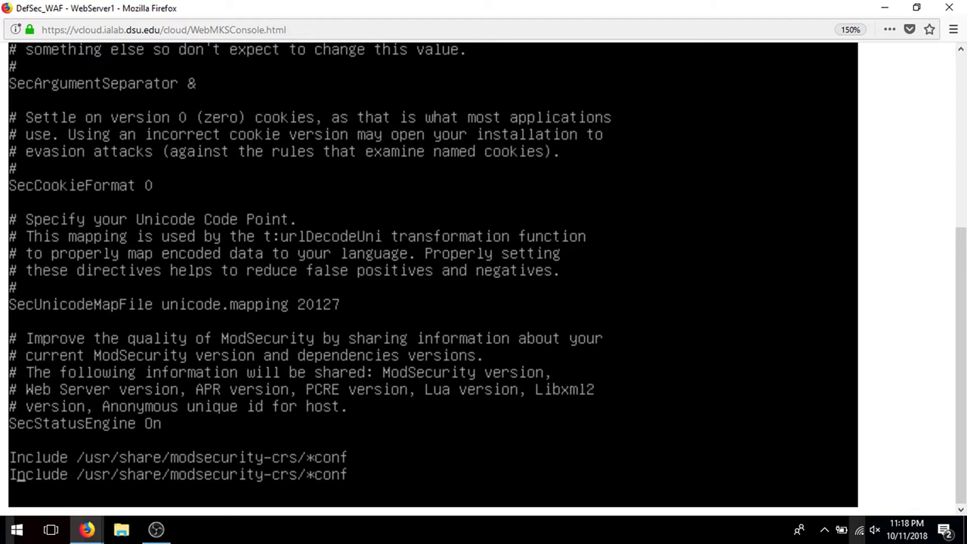
{"action": "key", "text": "Right"}
{"action": "key", "text": "Right"}
{"action": "key", "text": "Right"}
{"action": "key", "text": "Right"}
{"action": "key", "text": "Right"}
{"action": "key", "text": "Right"}
{"action": "key", "text": "Right"}
{"action": "key", "text": "Right"}
{"action": "key", "text": "Right"}
{"action": "key", "text": "Right"}
{"action": "key", "text": "Right"}
{"action": "key", "text": "Right"}
{"action": "key", "text": "Right"}
{"action": "key", "text": "Right"}
{"action": "key", "text": "Right"}
{"action": "key", "text": "Right"}
{"action": "key", "text": "Right"}
{"action": "key", "text": "Right"}
{"action": "key", "text": "Right"}
{"action": "key", "text": "Right"}
{"action": "type", "text": "ity-crs/base_rules/"}
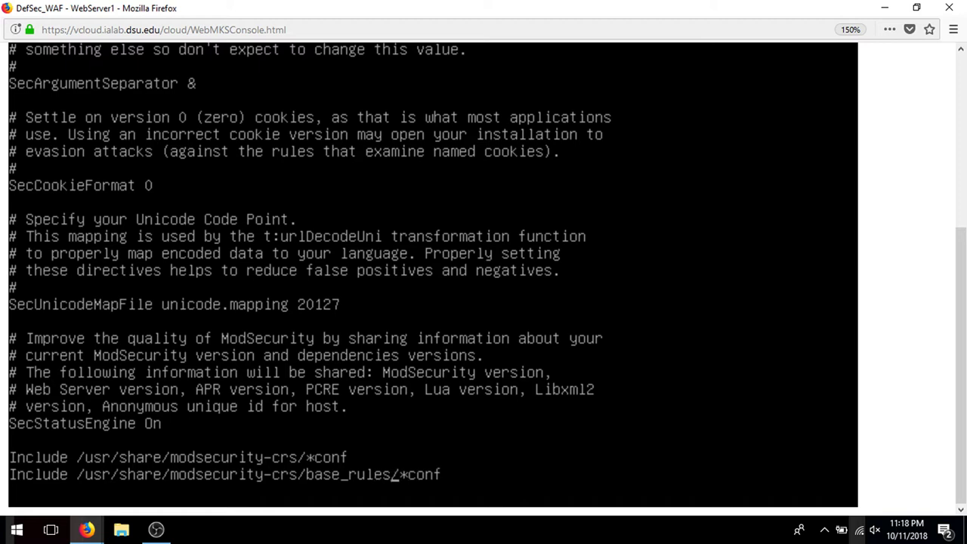
{"action": "key", "text": "Escape"}
{"action": "type", "text": ":w"}
{"action": "key", "text": "Return"}
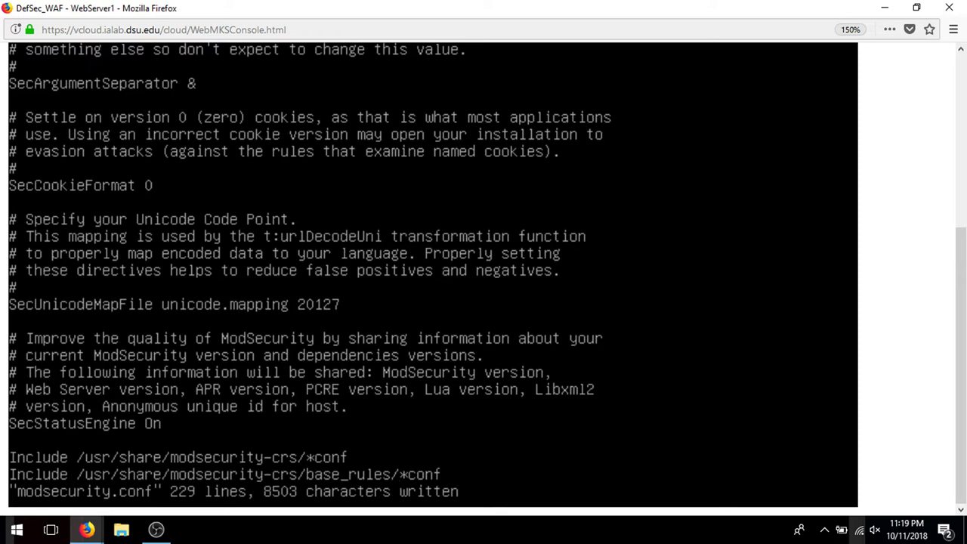
- Remove the stray blank line, save modsecurity.conf, and exit vi with :x
{"action": "key", "text": "o"}
{"action": "key", "text": "Escape"}
{"action": "type", "text": ":w"}
{"action": "key", "text": "Return"}
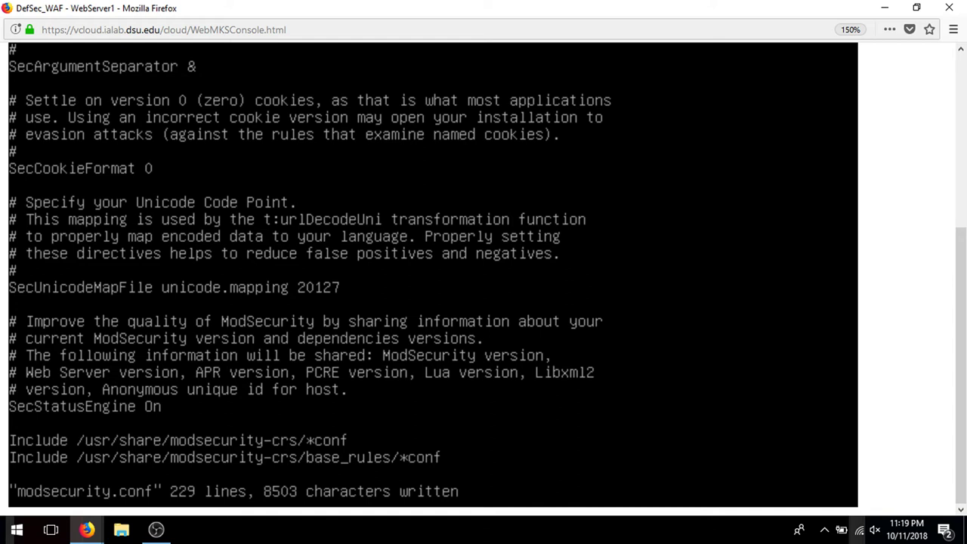
{"action": "key", "text": "d"}
{"action": "key", "text": "d"}
{"action": "type", "text": ":w"}
{"action": "key", "text": "Return"}
{"action": "type", "text": ":x"}
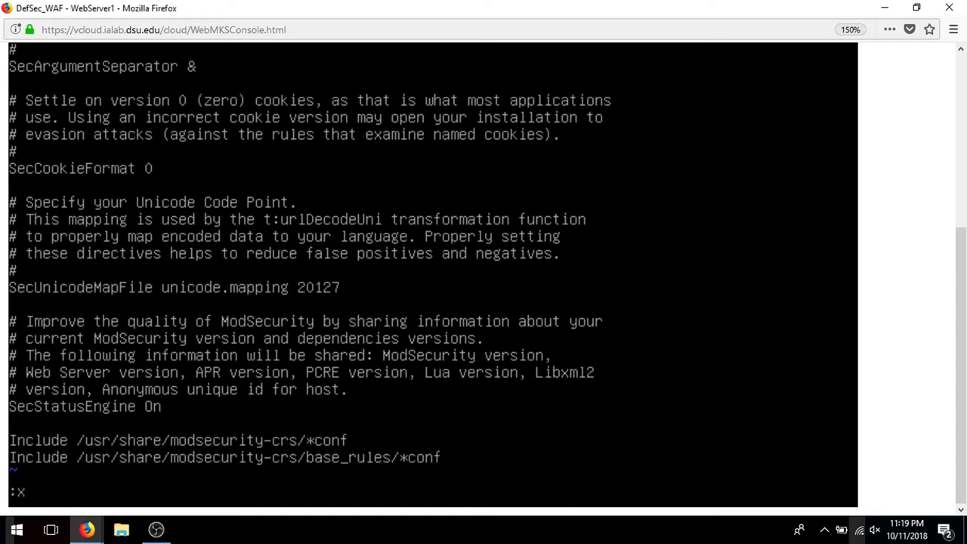
{"action": "key", "text": "Return"}
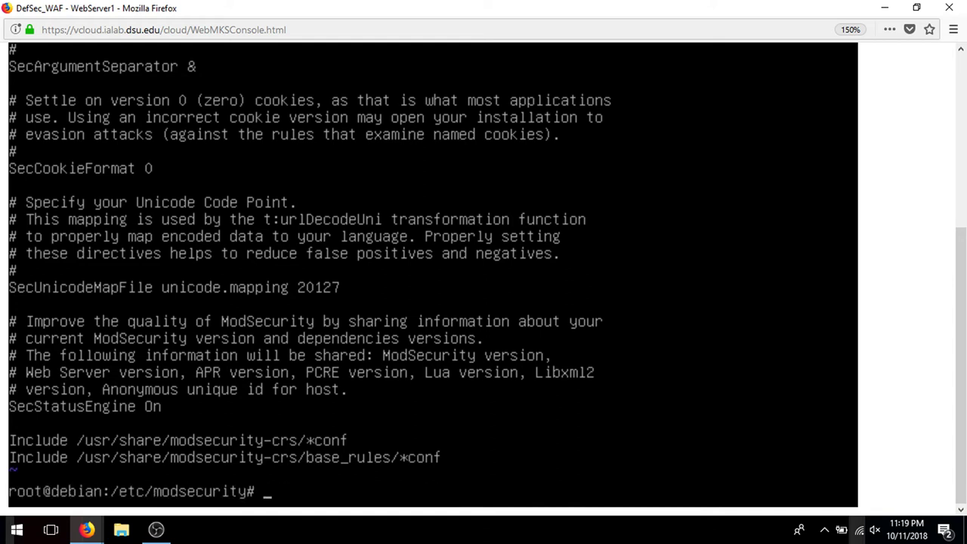
- Restart Apache with 'service apache2 restart', fixing the 'resatrt' typo, then list the folder's files
{"action": "type", "text": "service apache2 resatrt"}
{"action": "key", "text": "Return"}
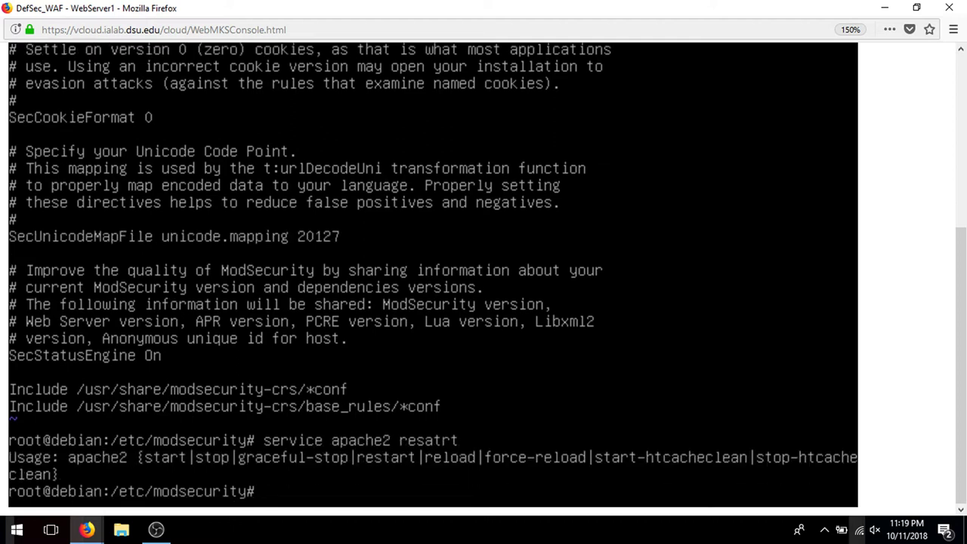
{"action": "key", "text": "Up"}
{"action": "key", "text": "BackSpace"}
{"action": "key", "text": "BackSpace"}
{"action": "key", "text": "BackSpace"}
{"action": "key", "text": "BackSpace"}
{"action": "key", "text": "BackSpace"}
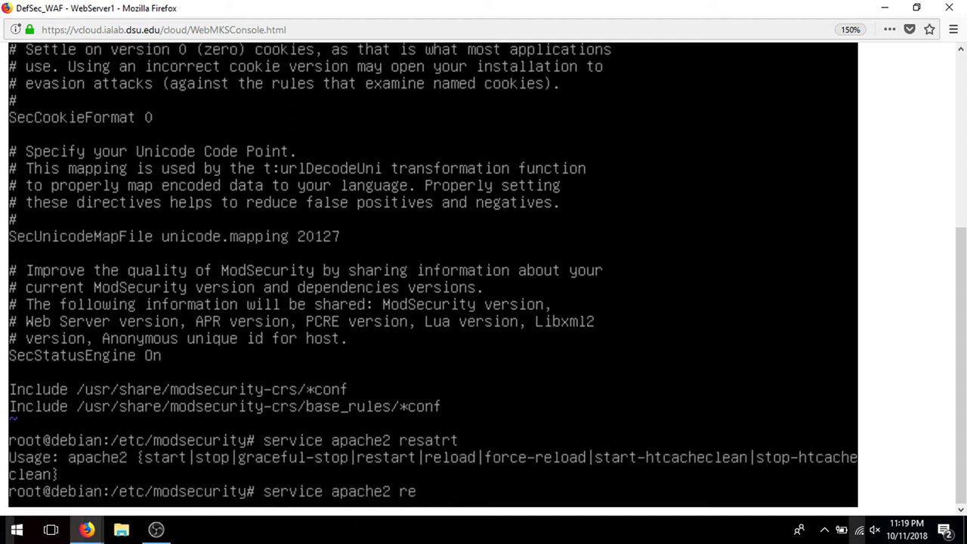
{"action": "type", "text": "start"}
{"action": "key", "text": "Return"}
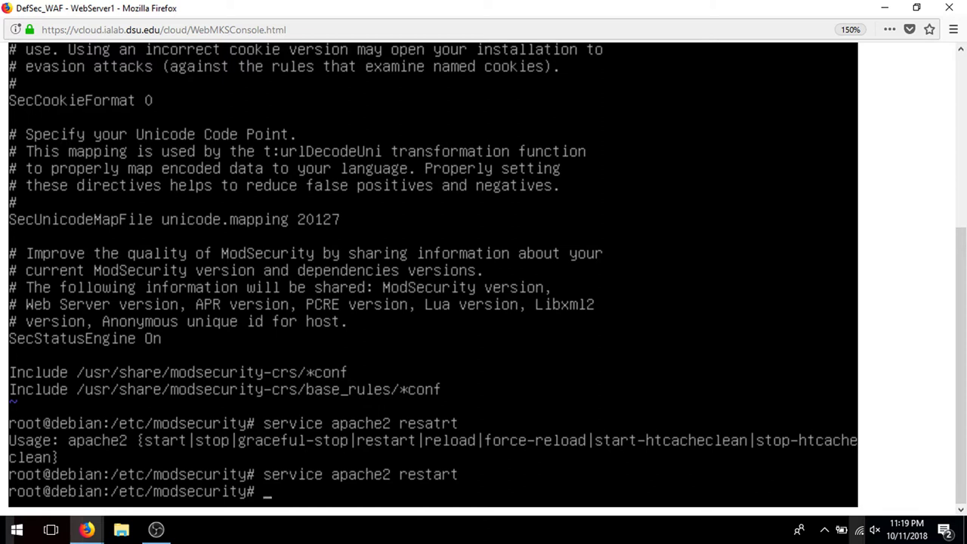
{"action": "type", "text": "ls"}
{"action": "key", "text": "Return"}
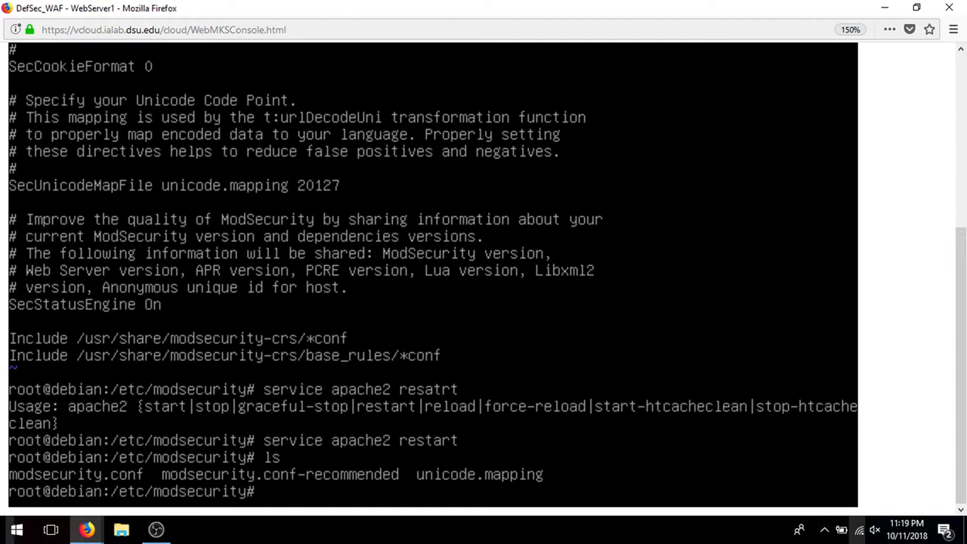
- Show the tail of /var/log/apache2/modsec_audit.log
{"action": "type", "text": "tail /var/log/apa"}
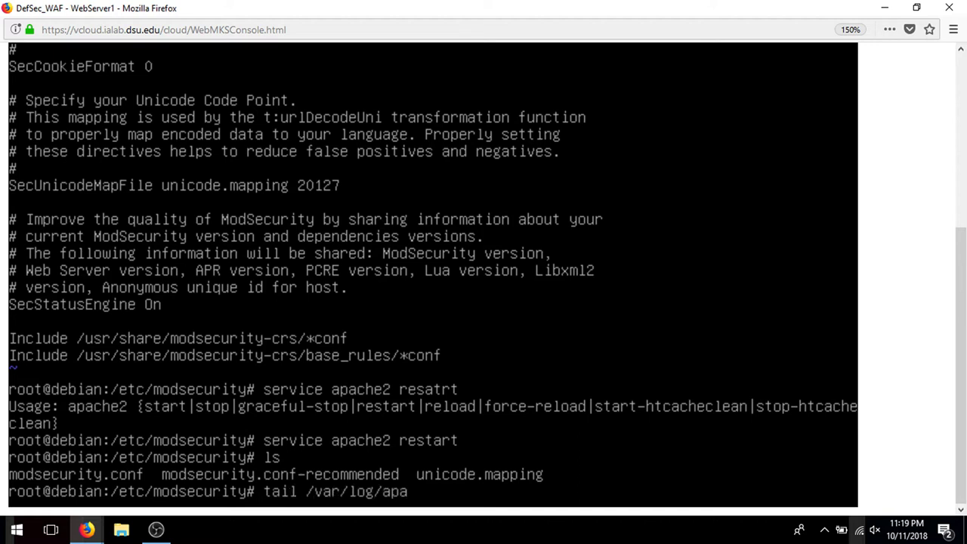
{"action": "key", "text": "Tab"}
{"action": "type", "text": "mod"}
{"action": "key", "text": "Tab"}
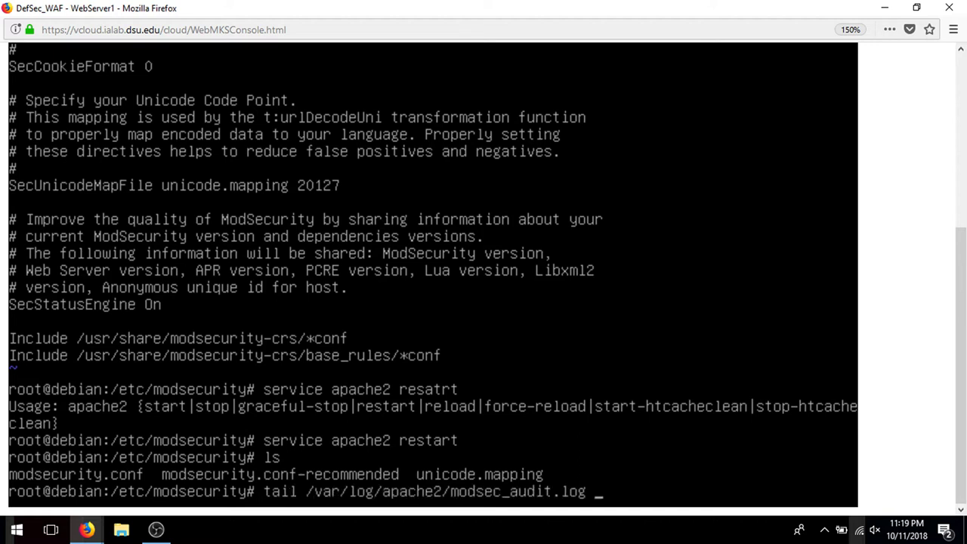
{"action": "key", "text": "Return"}
- Tail /var/log/apache2/error.log to confirm ModSecurity 2.8.0 is configured and Apache resumed
{"action": "key", "text": "Up"}
{"action": "key", "text": "BackSpace"}
{"action": "key", "text": "BackSpace"}
{"action": "key", "text": "BackSpace"}
{"action": "key", "text": "BackSpace"}
{"action": "key", "text": "BackSpace"}
{"action": "key", "text": "BackSpace"}
{"action": "key", "text": "BackSpace"}
{"action": "key", "text": "BackSpace"}
{"action": "key", "text": "BackSpace"}
{"action": "key", "text": "BackSpace"}
{"action": "key", "text": "BackSpace"}
{"action": "key", "text": "BackSpace"}
{"action": "key", "text": "BackSpace"}
{"action": "key", "text": "BackSpace"}
{"action": "key", "text": "BackSpace"}
{"action": "key", "text": "BackSpace"}
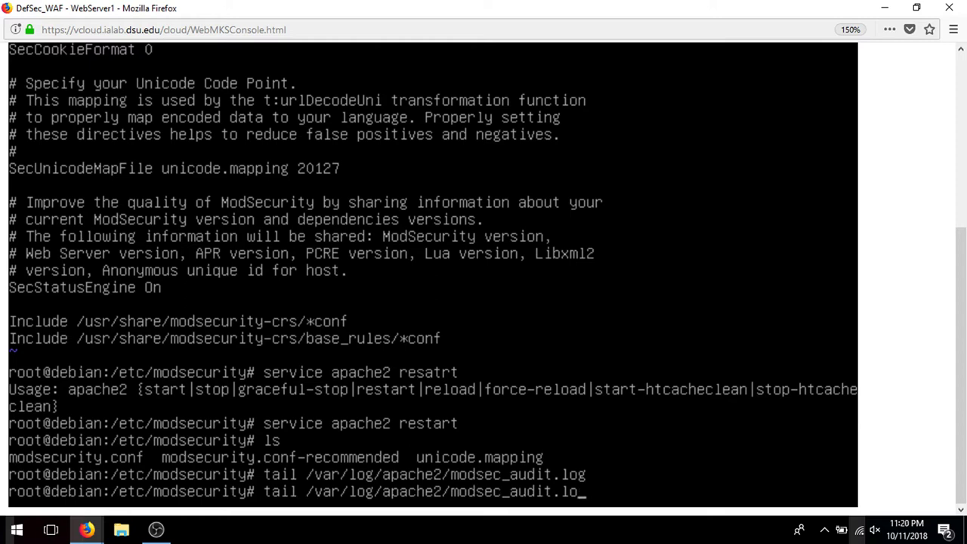
{"action": "type", "text": "e"}
{"action": "key", "text": "Tab"}
{"action": "key", "text": "Return"}
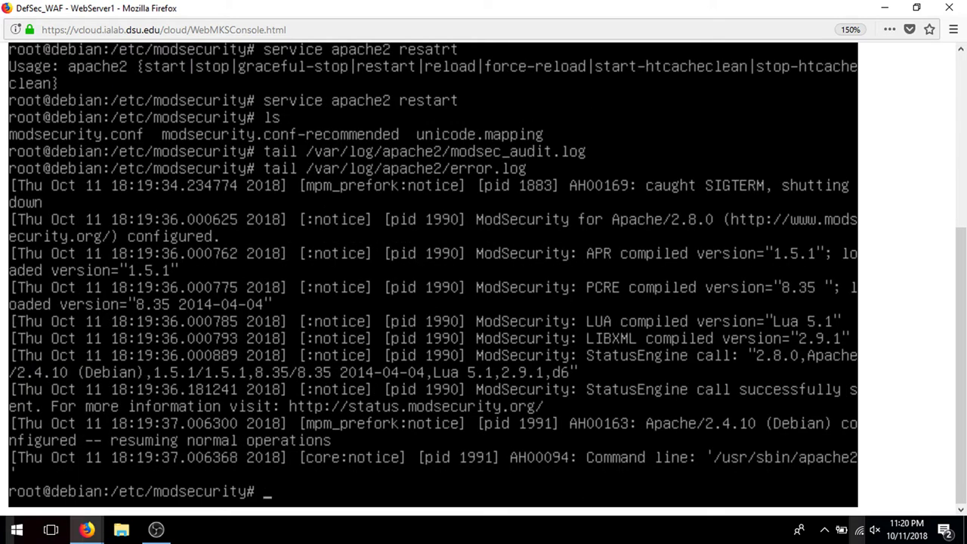
{"action": "key", "text": "Up"}
{"action": "key", "text": "Down"}
{"action": "key", "text": "Up"}
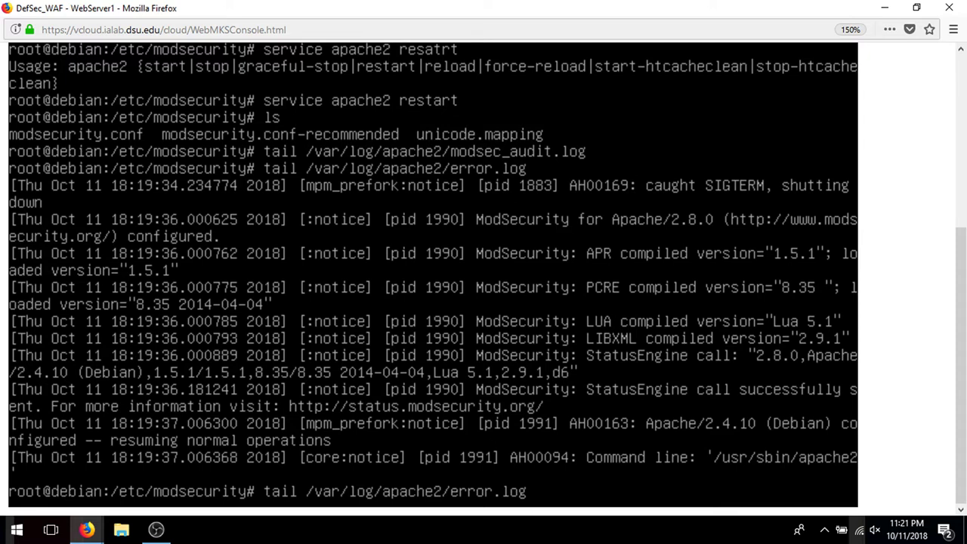
- Run systemctl to check that apache2.service is running, then quit the list
{"action": "key", "text": "BackSpace"}
{"action": "key", "text": "BackSpace"}
{"action": "key", "text": "BackSpace"}
{"action": "key", "text": "BackSpace"}
{"action": "key", "text": "BackSpace"}
{"action": "key", "text": "BackSpace"}
{"action": "key", "text": "BackSpace"}
{"action": "key", "text": "BackSpace"}
{"action": "key", "text": "BackSpace"}
{"action": "key", "text": "BackSpace"}
{"action": "key", "text": "BackSpace"}
{"action": "key", "text": "BackSpace"}
{"action": "key", "text": "BackSpace"}
{"action": "key", "text": "BackSpace"}
{"action": "key", "text": "BackSpace"}
{"action": "key", "text": "BackSpace"}
{"action": "key", "text": "BackSpace"}
{"action": "key", "text": "BackSpace"}
{"action": "key", "text": "BackSpace"}
{"action": "key", "text": "BackSpace"}
{"action": "key", "text": "BackSpace"}
{"action": "key", "text": "BackSpace"}
{"action": "type", "text": "system"}
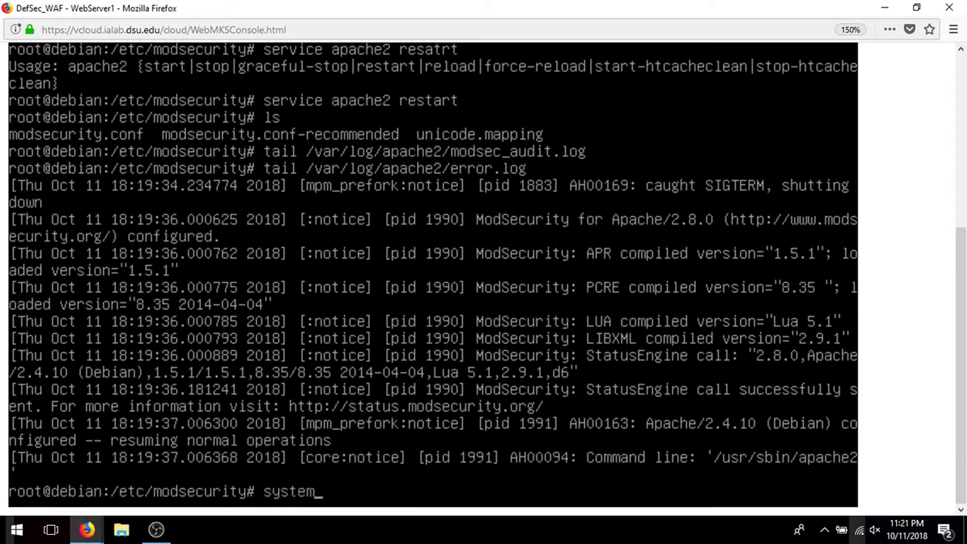
{"action": "type", "text": "ctl"}
{"action": "key", "text": "Return"}
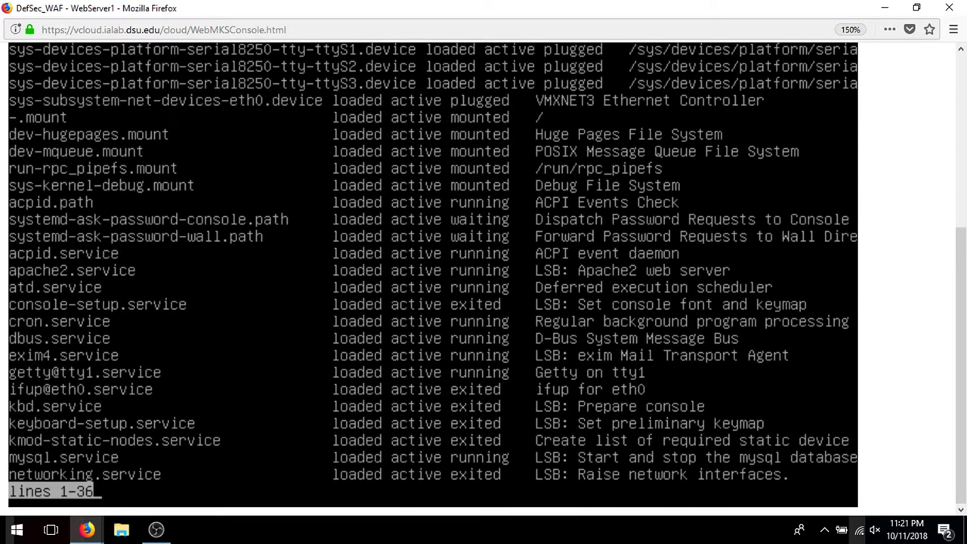
{"action": "key", "text": "q"}
{"action": "key", "text": "Return"}
- Tail the Apache error.log again and bring that command back at the prompt
{"action": "key", "text": "Up"}
{"action": "key", "text": "Up"}
{"action": "key", "text": "Return"}
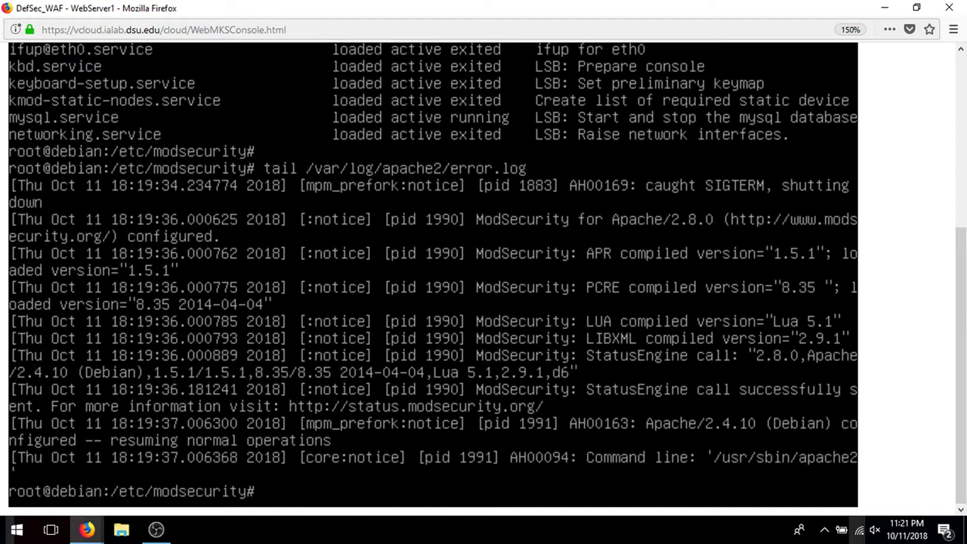
{"action": "key", "text": "Up"}
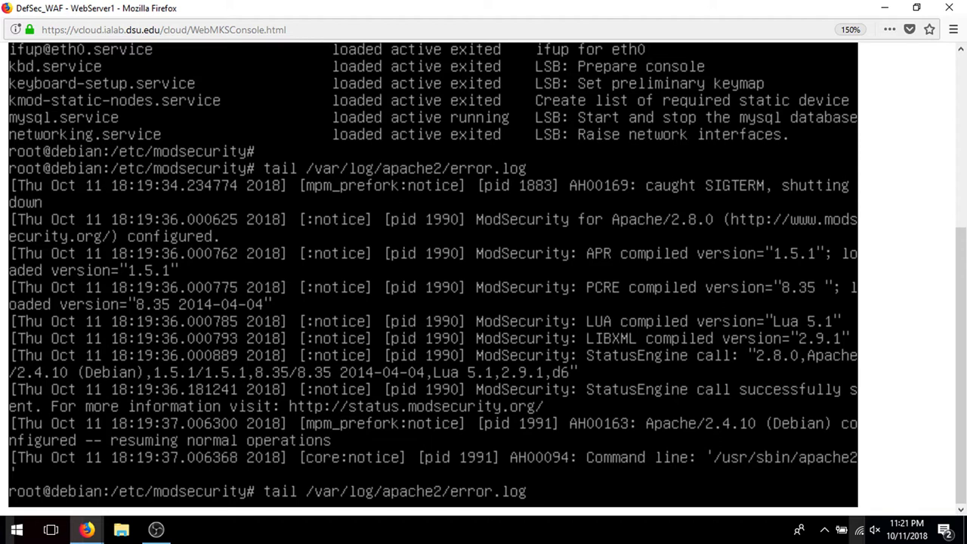
{"action": "key", "text": "Up"}
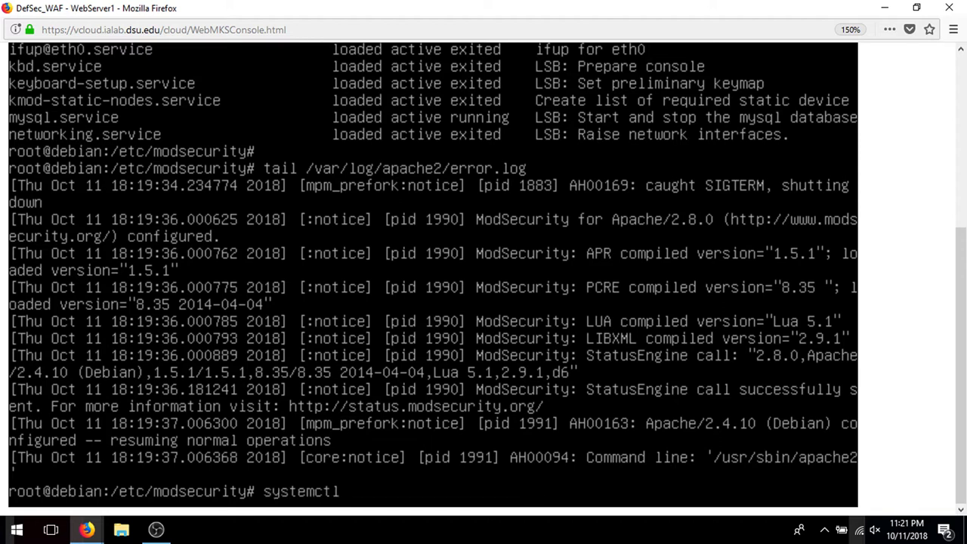
{"action": "key", "text": "Down"}
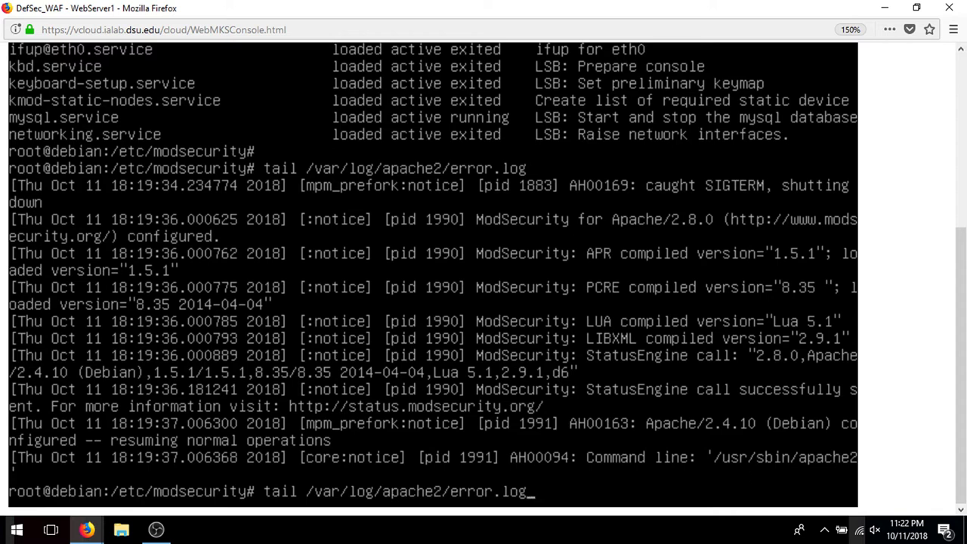
- Replace the recalled command with a curl test request beginning 'curl localhost/?cmd'
{"action": "key", "text": "BackSpace"}
{"action": "key", "text": "BackSpace"}
{"action": "key", "text": "BackSpace"}
{"action": "key", "text": "BackSpace"}
{"action": "key", "text": "BackSpace"}
{"action": "key", "text": "BackSpace"}
{"action": "key", "text": "BackSpace"}
{"action": "key", "text": "BackSpace"}
{"action": "key", "text": "BackSpace"}
{"action": "key", "text": "BackSpace"}
{"action": "key", "text": "BackSpace"}
{"action": "key", "text": "BackSpace"}
{"action": "key", "text": "BackSpace"}
{"action": "key", "text": "BackSpace"}
{"action": "key", "text": "BackSpace"}
{"action": "key", "text": "BackSpace"}
{"action": "key", "text": "BackSpace"}
{"action": "key", "text": "BackSpace"}
{"action": "key", "text": "BackSpace"}
{"action": "key", "text": "BackSpace"}
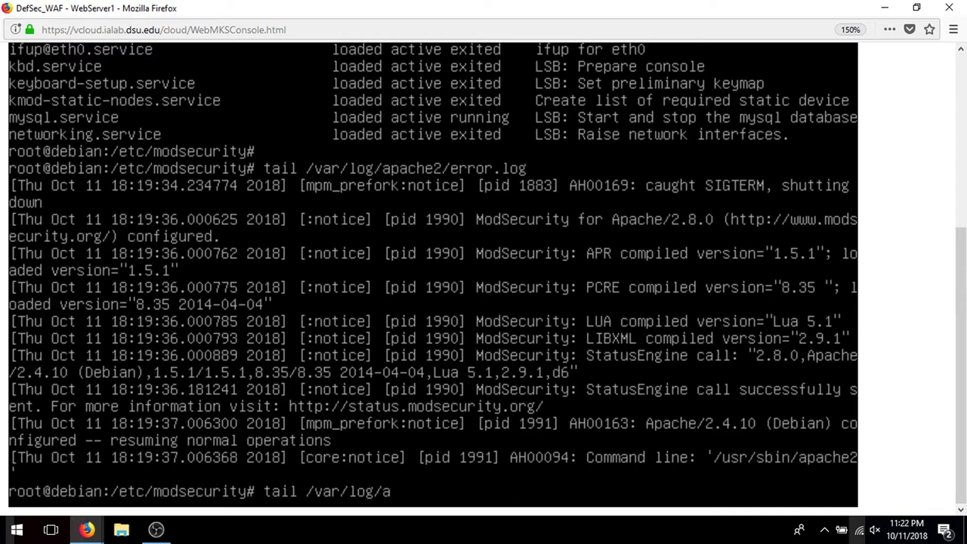
{"action": "type", "text": "curl l"}
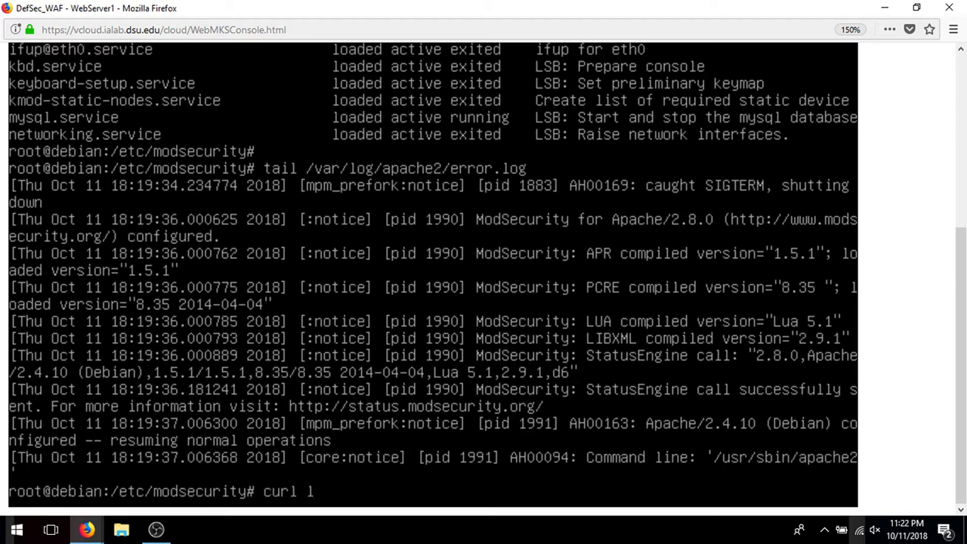
{"action": "type", "text": "ocalhost/?"}
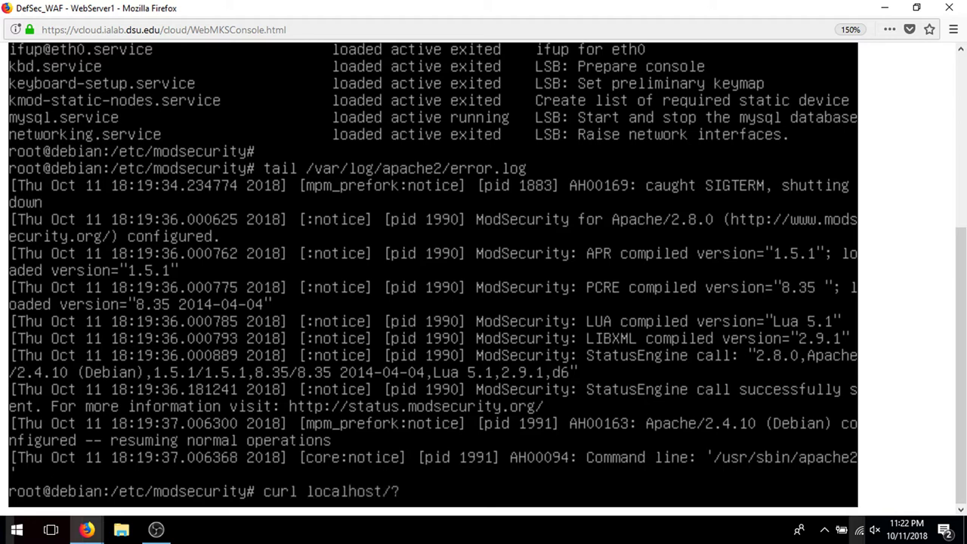
{"action": "type", "text": "cmd"}
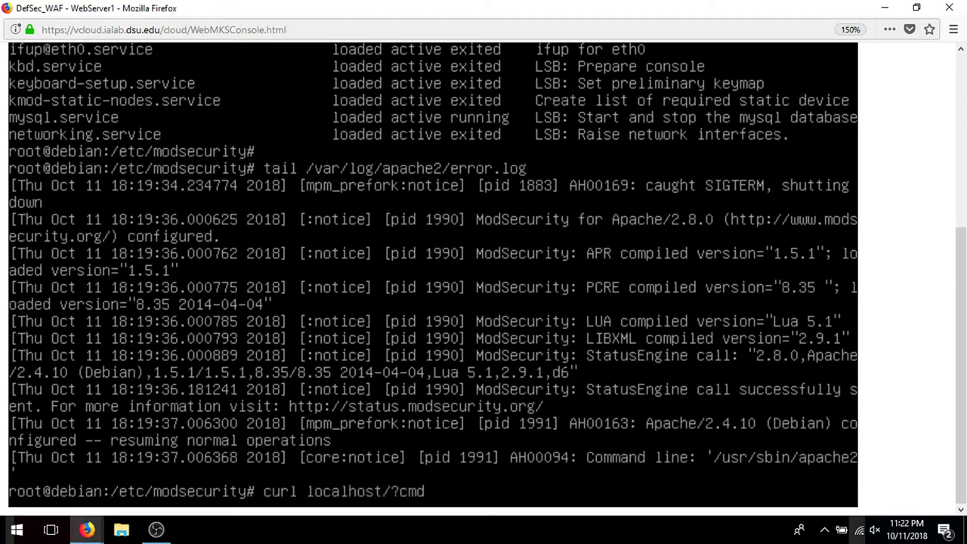
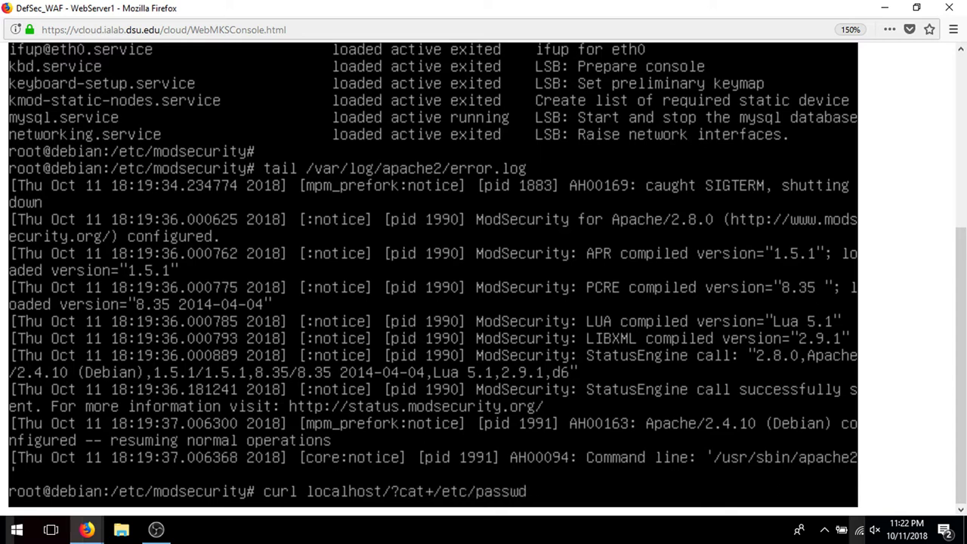
- Run curl localhost/?cat+/etc/passwd and get ModSecurity's 403 Forbidden page
{"action": "key", "text": "Return"}
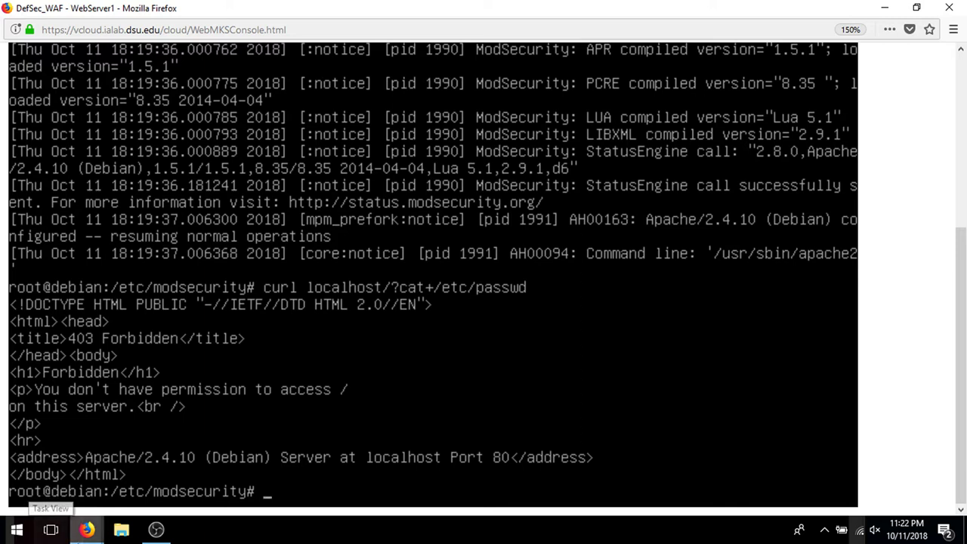
- On the client, load 192.168.1.2 in Firefox and see it return 403 Forbidden
{"action": "mouse_move", "coordinate": [87, 528]}
{"action": "left_click", "coordinate": [490, 486]}
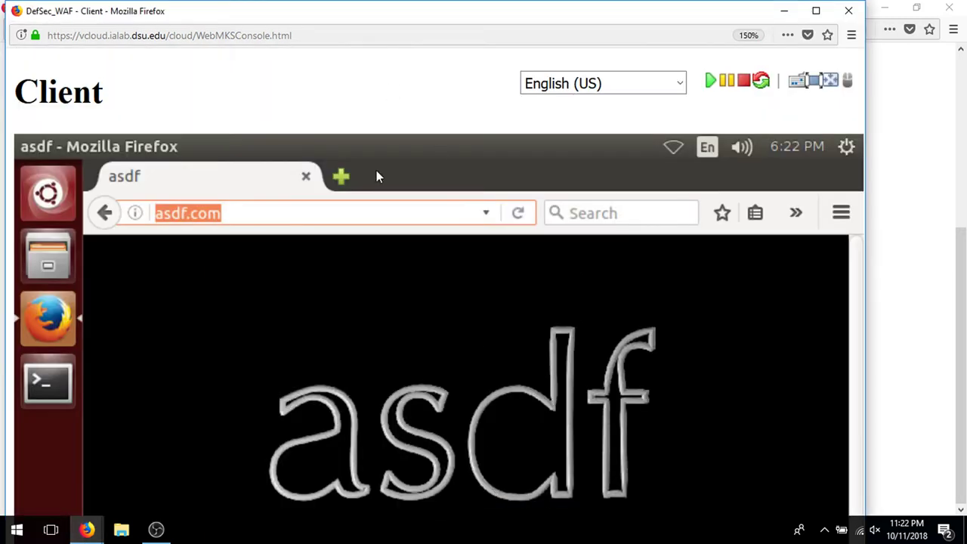
{"action": "type", "text": "192.168"}
{"action": "type", "text": ".1.2"}
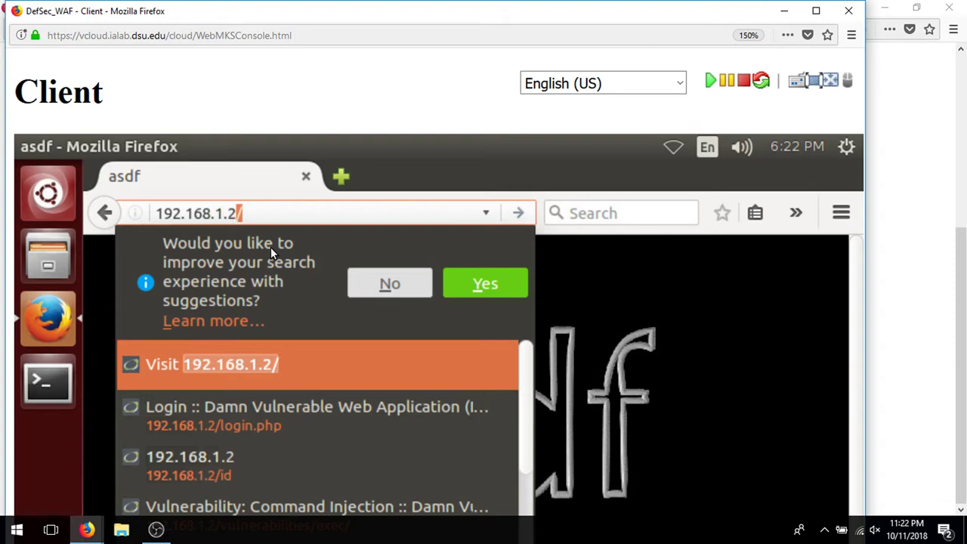
{"action": "key", "text": "Return"}
- Replace the address with web1.server and load the DVWA login page
{"action": "left_click", "coordinate": [312, 218]}
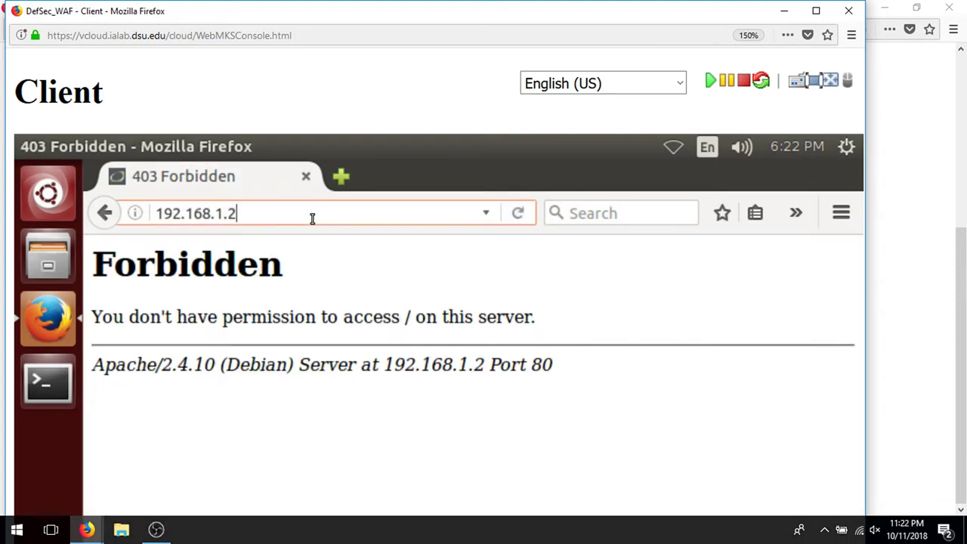
{"action": "key", "text": "ctrl+a"}
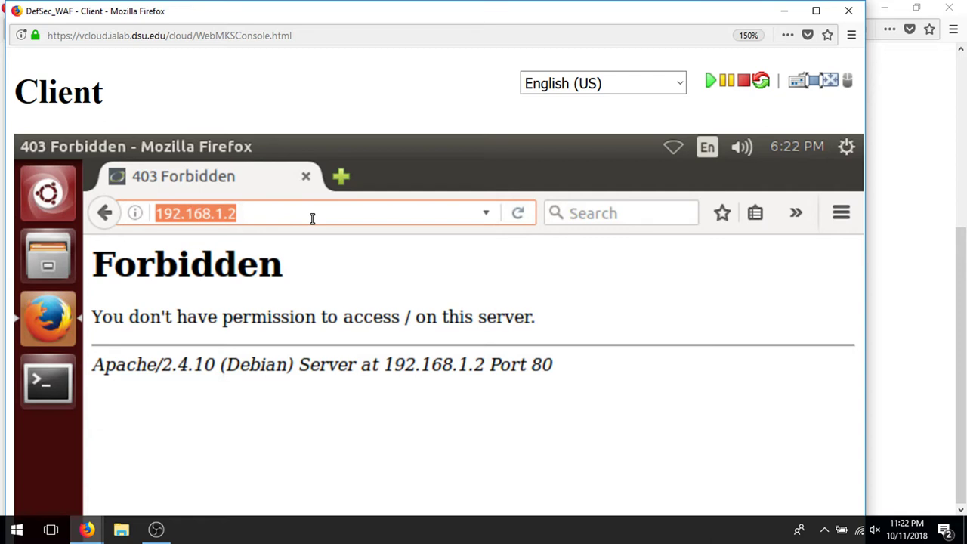
{"action": "type", "text": "web1.server/"}
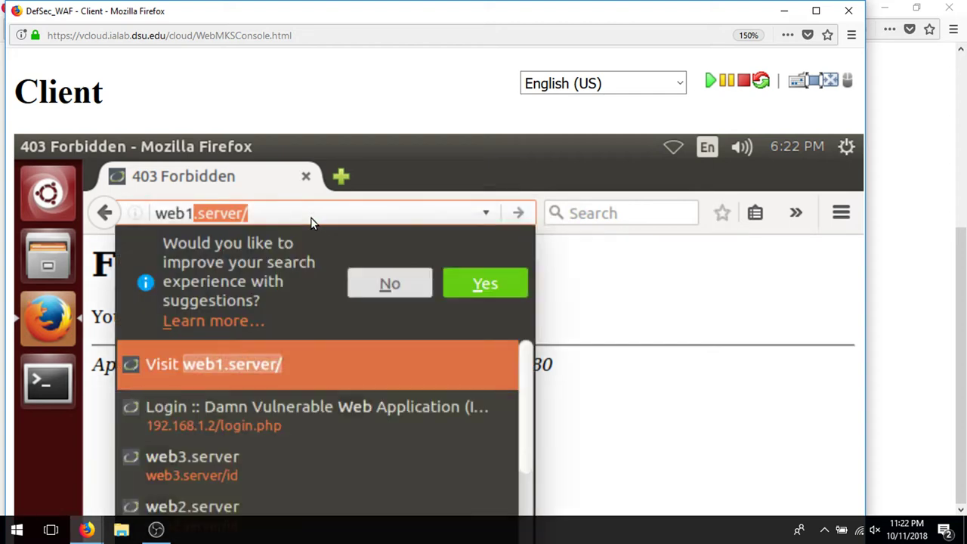
{"action": "key", "text": "Return"}
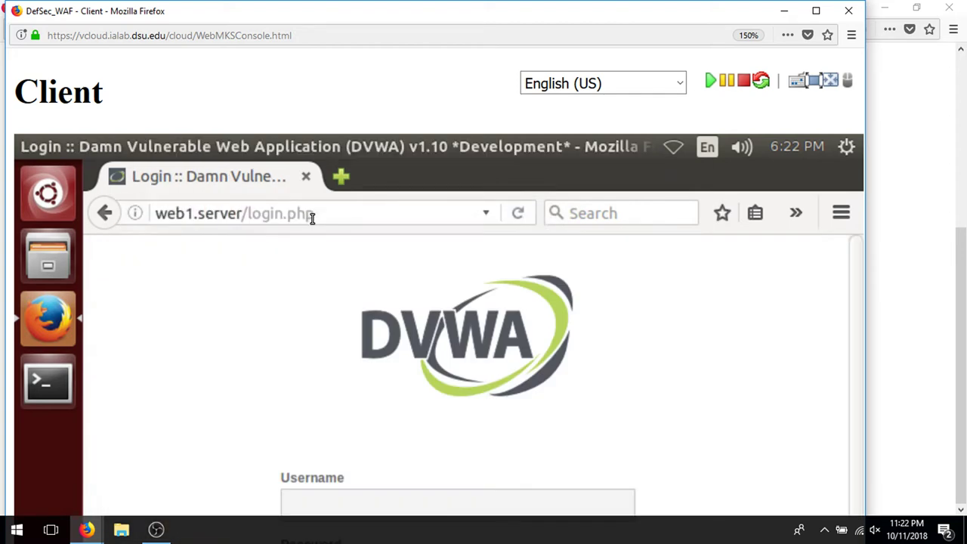
- Maximize the browser window and return to the WebServer1 terminal
{"action": "left_click", "coordinate": [816, 10]}
{"action": "left_click_drag", "start_coordinate": [964, 261], "coordinate": [963, 358]}
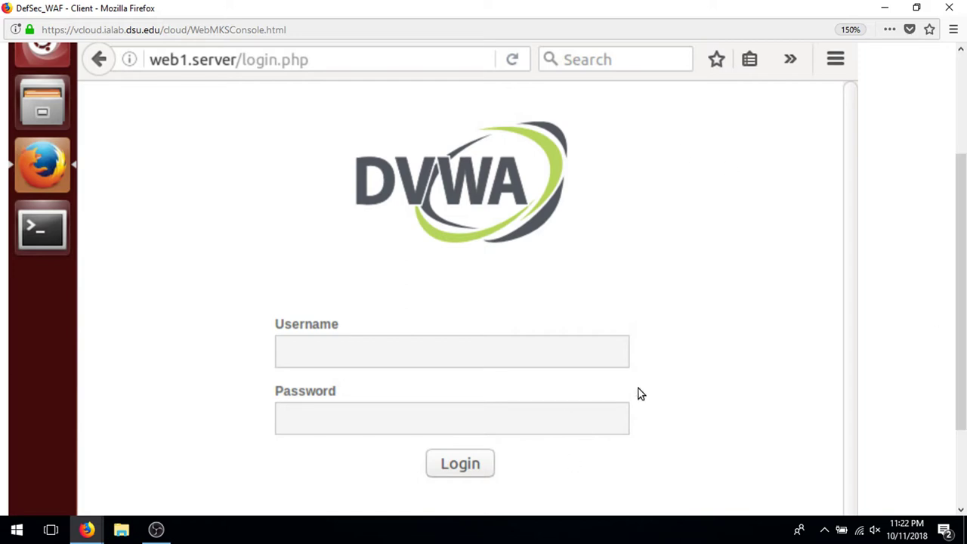
{"action": "mouse_move", "coordinate": [87, 528]}
{"action": "left_click", "coordinate": [384, 464]}
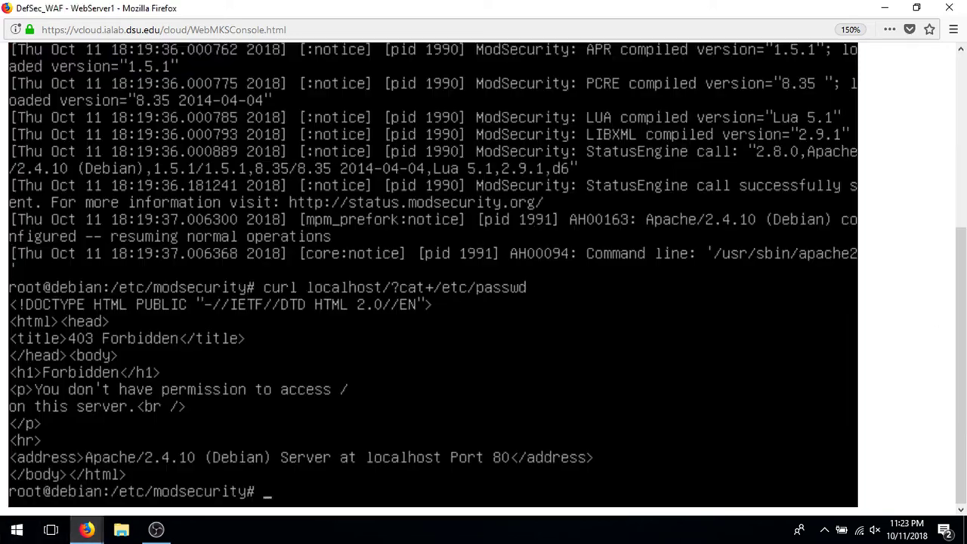
- Show the tail of /var/log/apache2/modsec_audit.log
{"action": "key", "text": "Up"}
{"action": "key", "text": "BackSpace"}
{"action": "type", "text": "\\"}
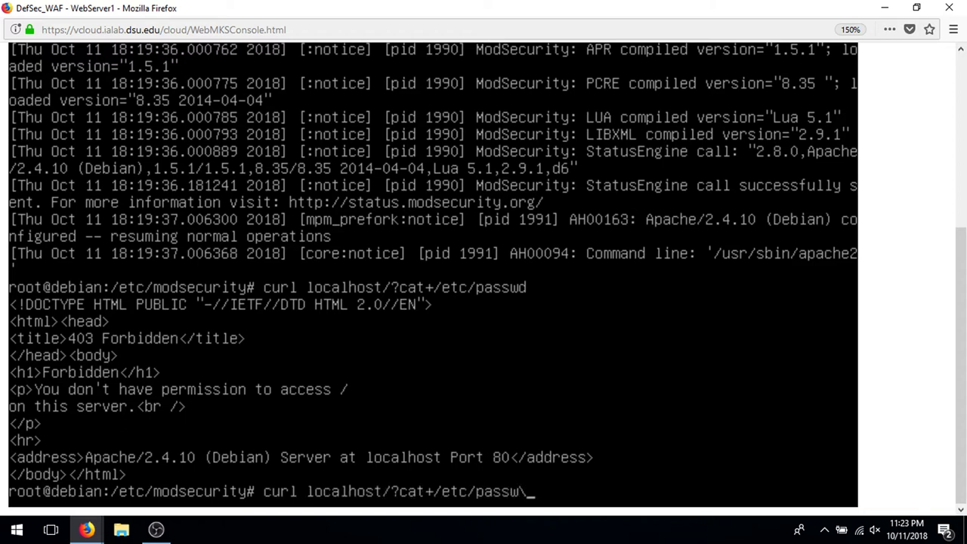
{"action": "key", "text": "Up"}
{"action": "key", "text": "BackSpace"}
{"action": "key", "text": "BackSpace"}
{"action": "key", "text": "BackSpace"}
{"action": "key", "text": "BackSpace"}
{"action": "key", "text": "BackSpace"}
{"action": "key", "text": "BackSpace"}
{"action": "key", "text": "BackSpace"}
{"action": "key", "text": "BackSpace"}
{"action": "key", "text": "BackSpace"}
{"action": "key", "text": "BackSpace"}
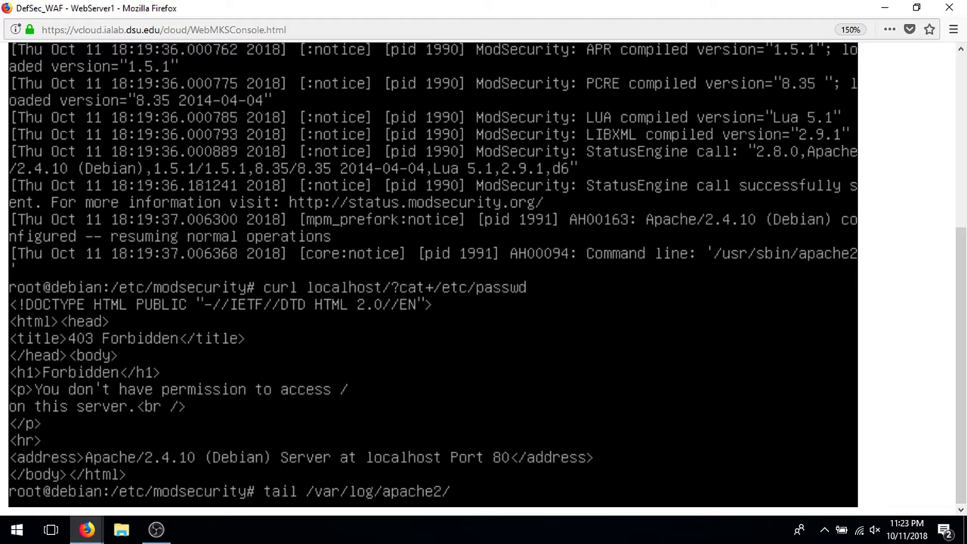
{"action": "type", "text": "mo"}
{"action": "key", "text": "Tab"}
{"action": "key", "text": "Return"}
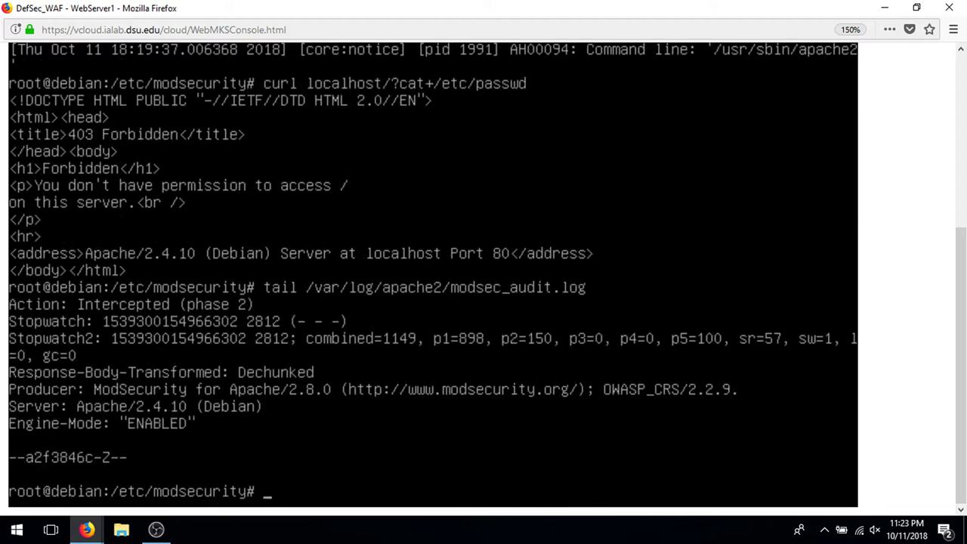
- Open the audit log in less and read the rule 950005 entry pointing to line 205
{"action": "key", "text": "Up"}
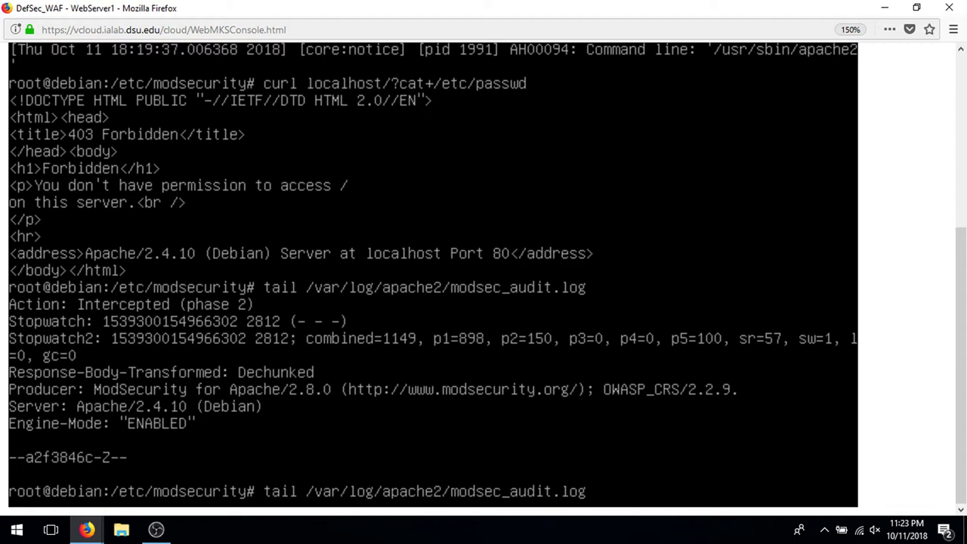
{"action": "key", "text": "Home"}
{"action": "key", "text": "Delete"}
{"action": "key", "text": "Delete"}
{"action": "key", "text": "Delete"}
{"action": "key", "text": "Delete"}
{"action": "key", "text": "Delete"}
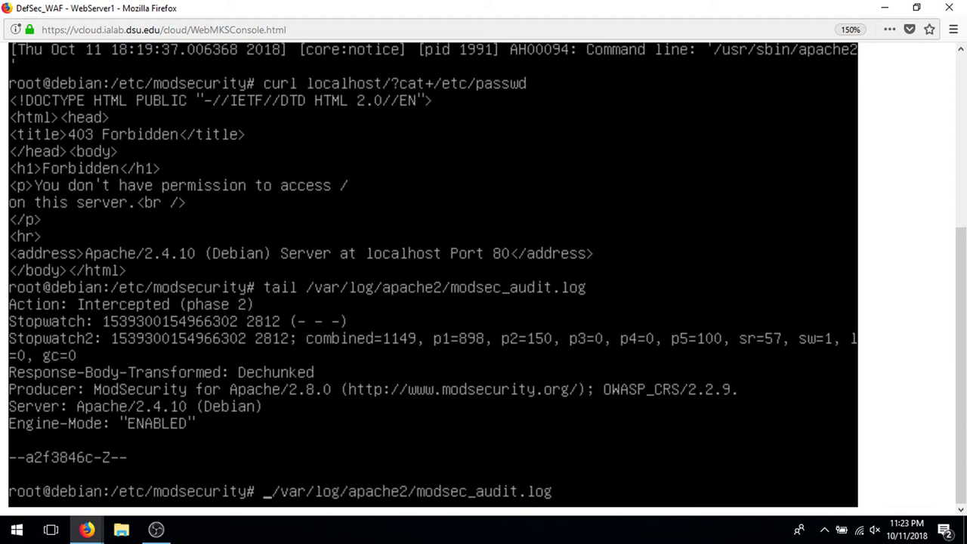
{"action": "type", "text": "less"}
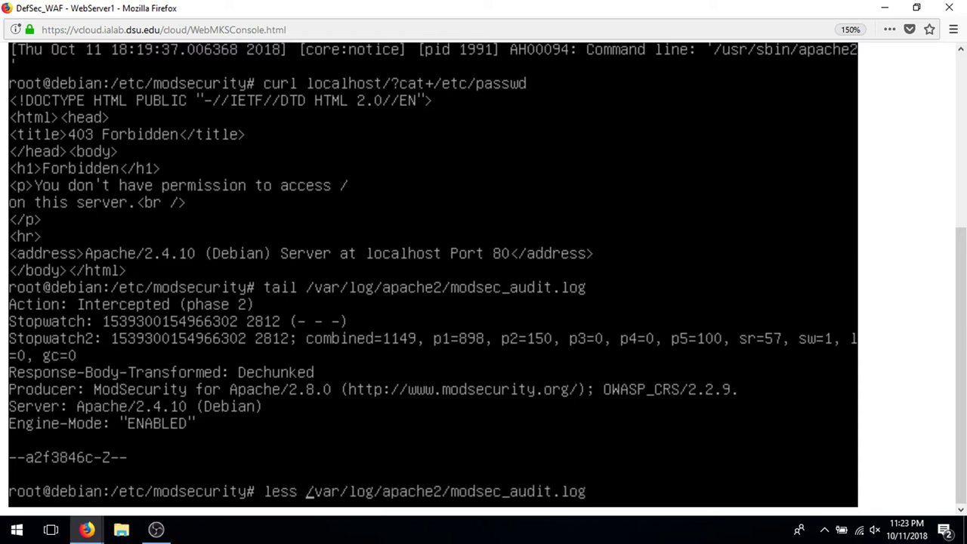
{"action": "key", "text": "Return"}
{"action": "key", "text": "Down"}
{"action": "key", "text": "Up"}
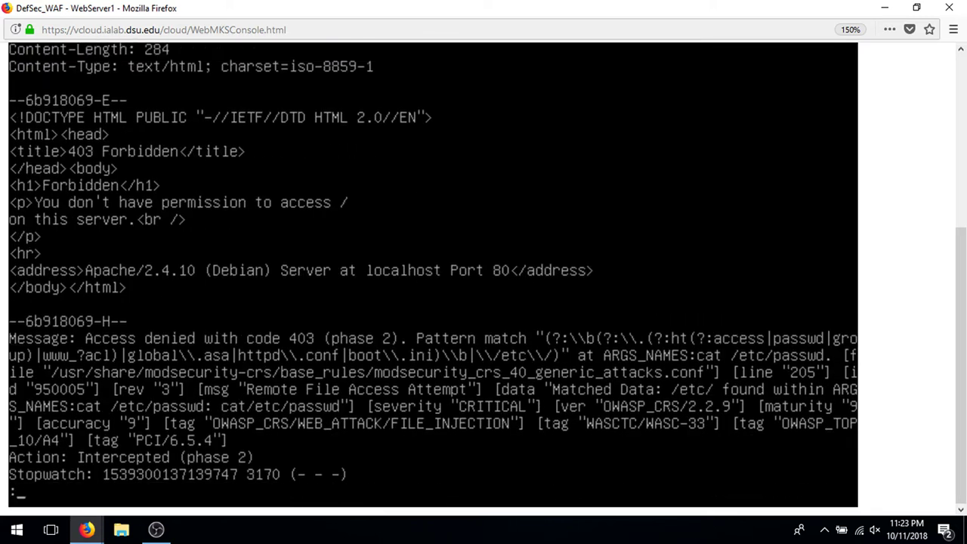
{"action": "key", "text": "Down"}
{"action": "key", "text": "Down"}
{"action": "key", "text": "Down"}
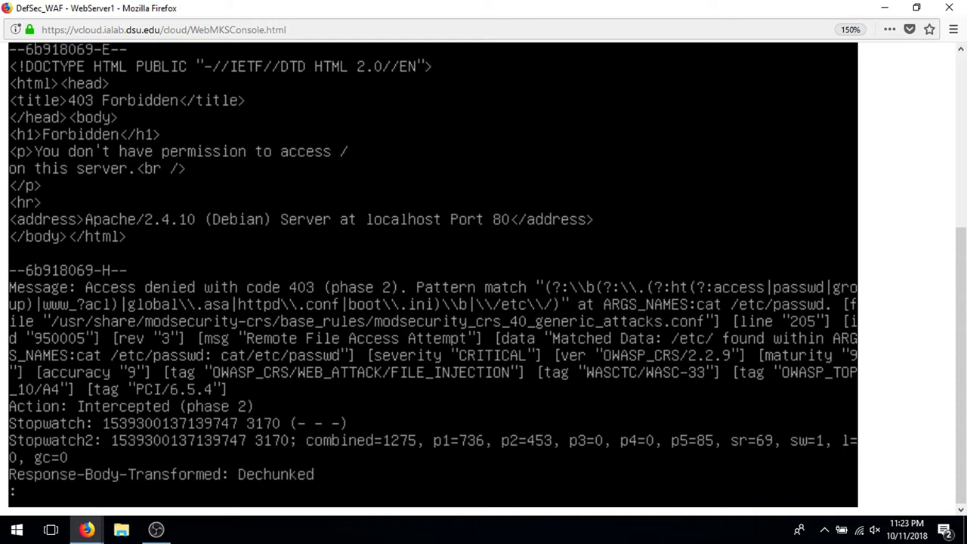
{"action": "key", "text": "Down"}
{"action": "key", "text": "Down"}
{"action": "key", "text": "Down"}
{"action": "key", "text": "Down"}
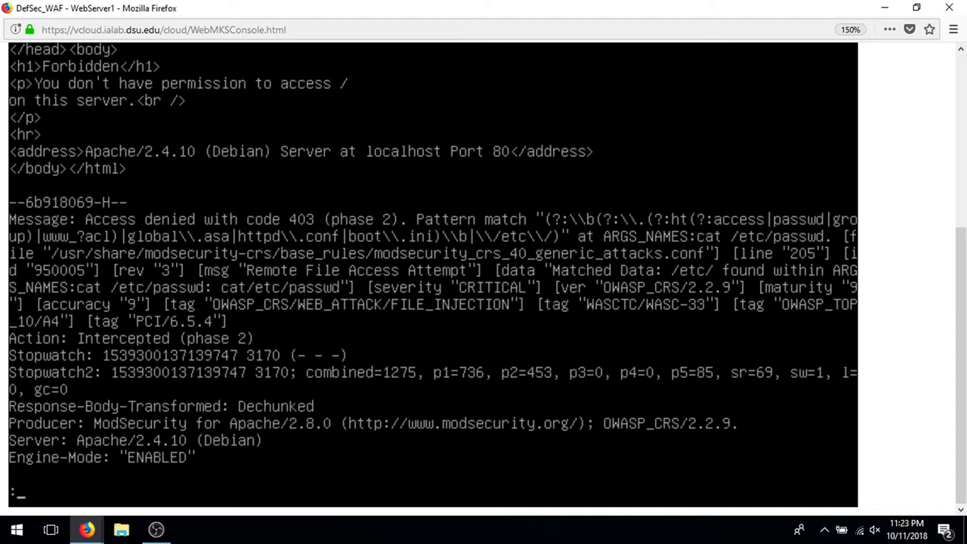
{"action": "type", "text": "q"}
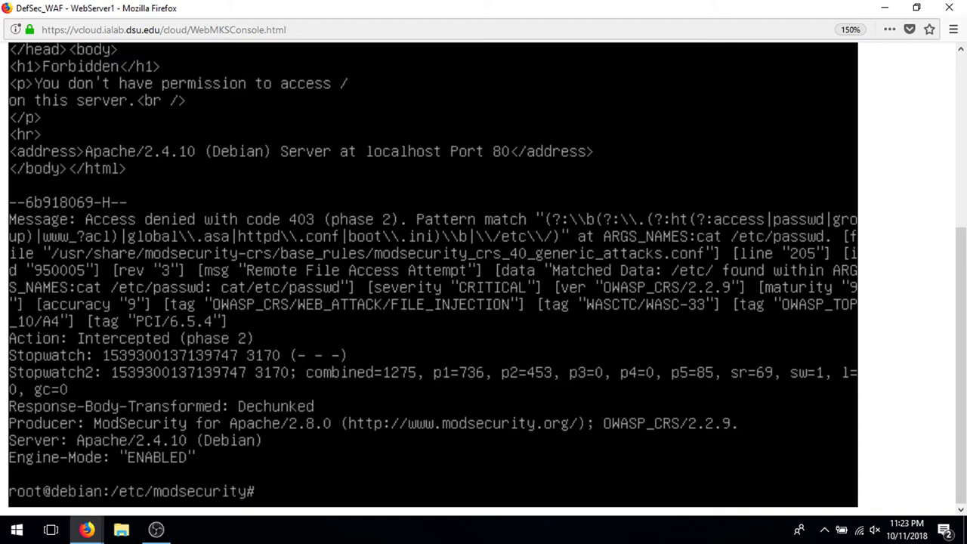
{"action": "type", "text": " vi /usr/share/mo"}
- Open /usr/share/modsecurity-crs/base_rules/modsecurity_crs_40_generic_attacks.conf in vi
{"action": "key", "text": "Tab"}
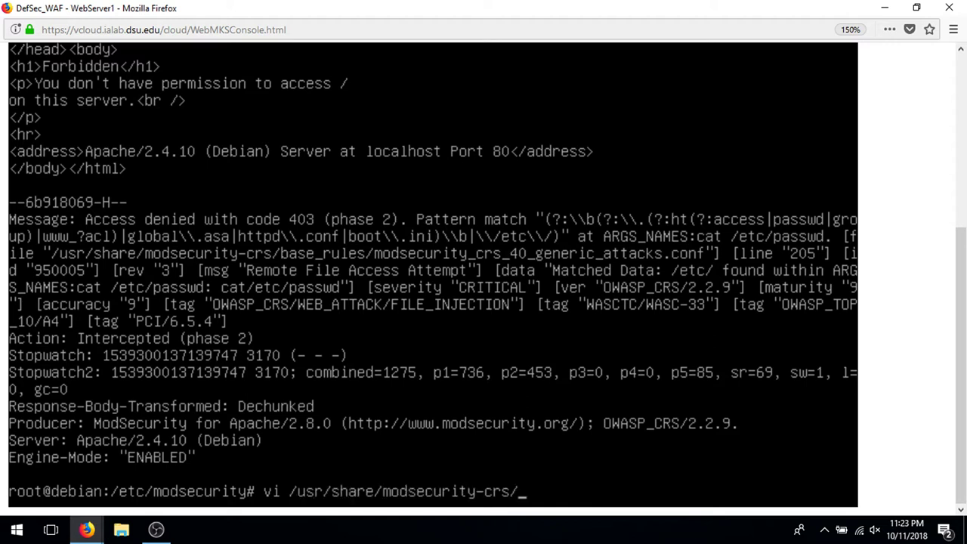
{"action": "type", "text": "bas"}
{"action": "key", "text": "Tab"}
{"action": "type", "text": "mod"}
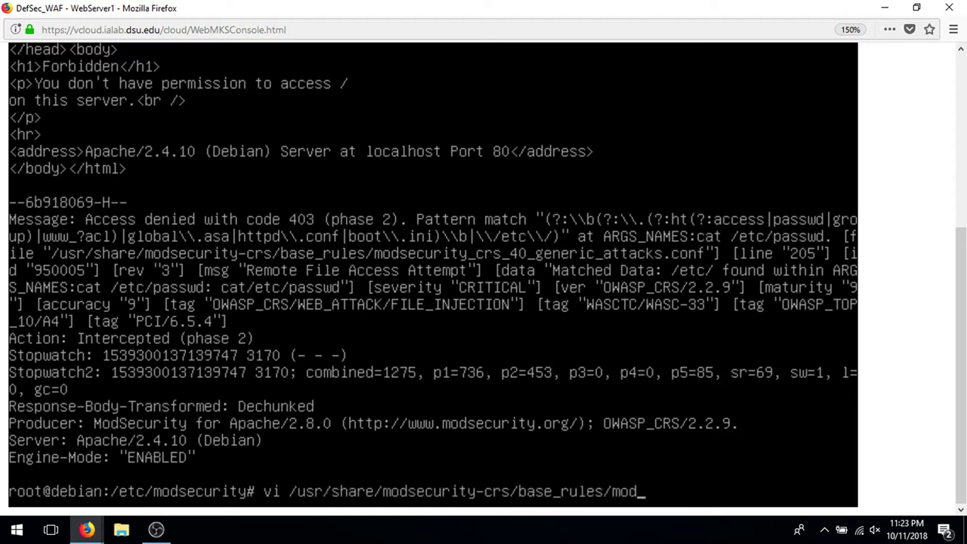
{"action": "key", "text": "Tab"}
{"action": "type", "text": "cr"}
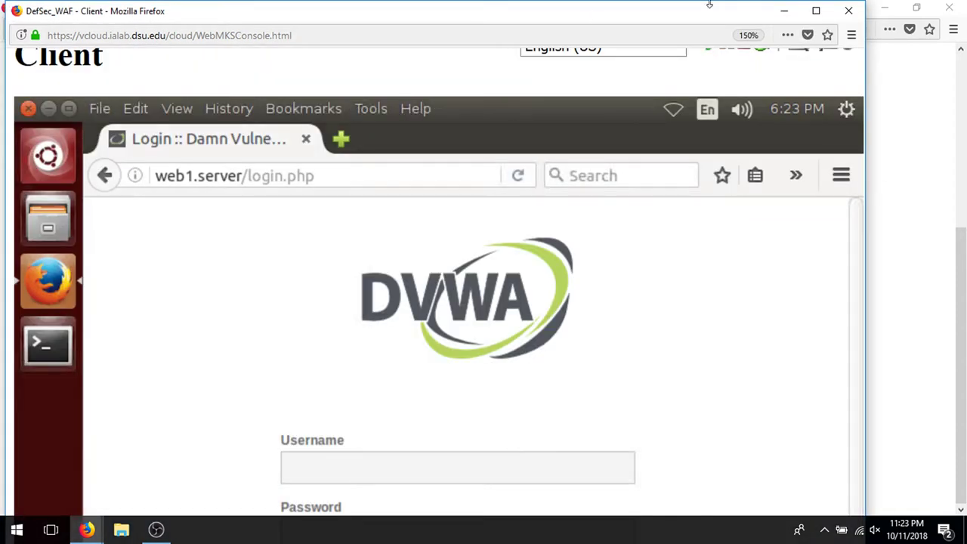
{"action": "left_click", "coordinate": [849, 9]}
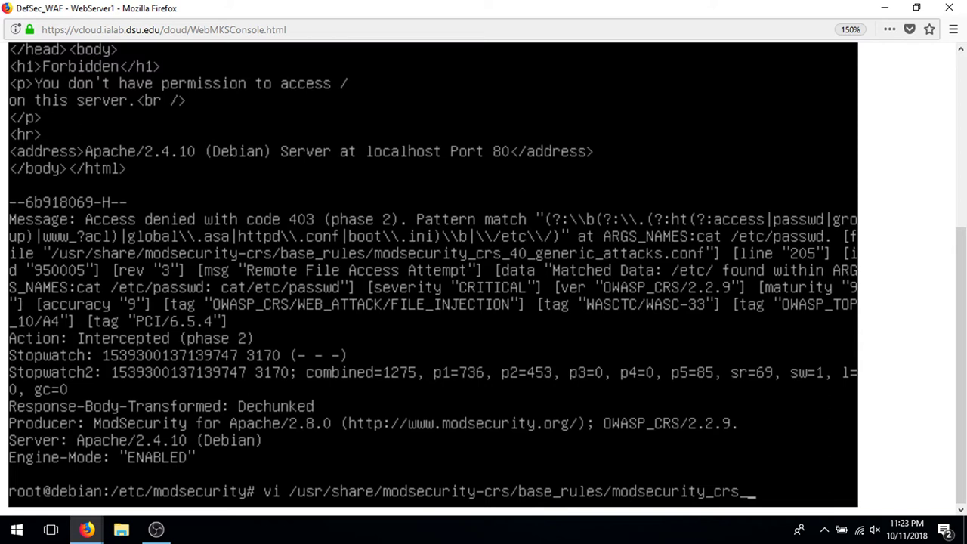
{"action": "type", "text": "40"}
{"action": "key", "text": "Tab"}
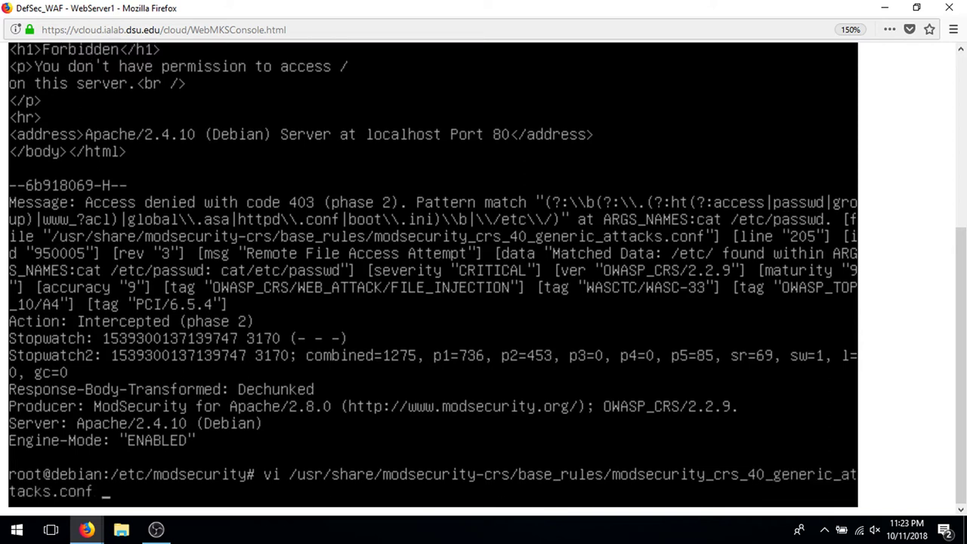
{"action": "key", "text": "Return"}
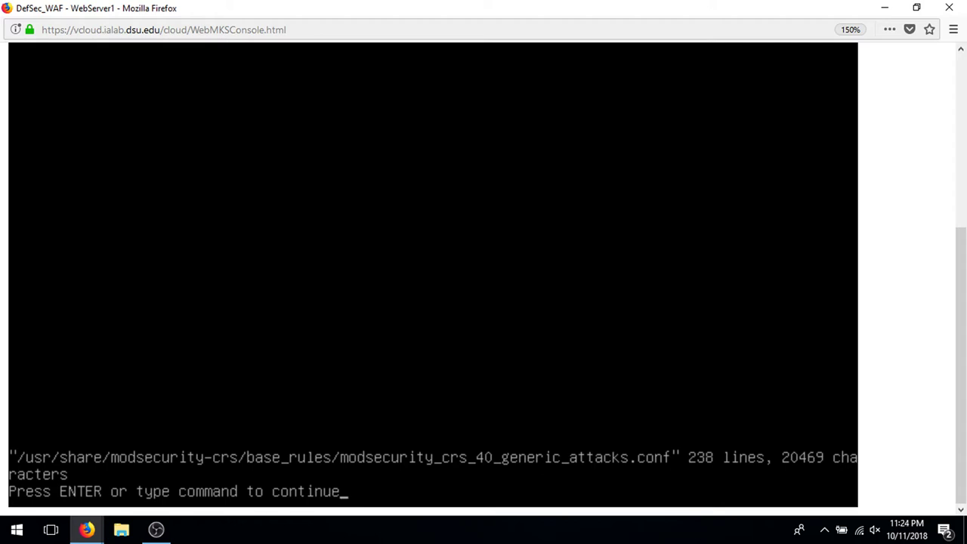
- Jump to line 205 and review rule 950005's Remote File Access definition
{"action": "key", "text": "Return"}
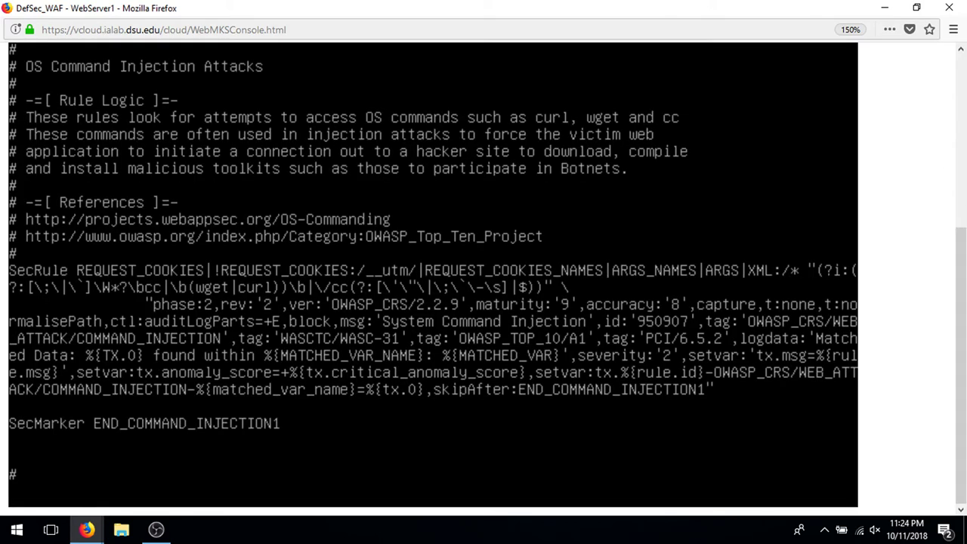
{"action": "key", "text": "q"}
{"action": "key", "text": "q"}
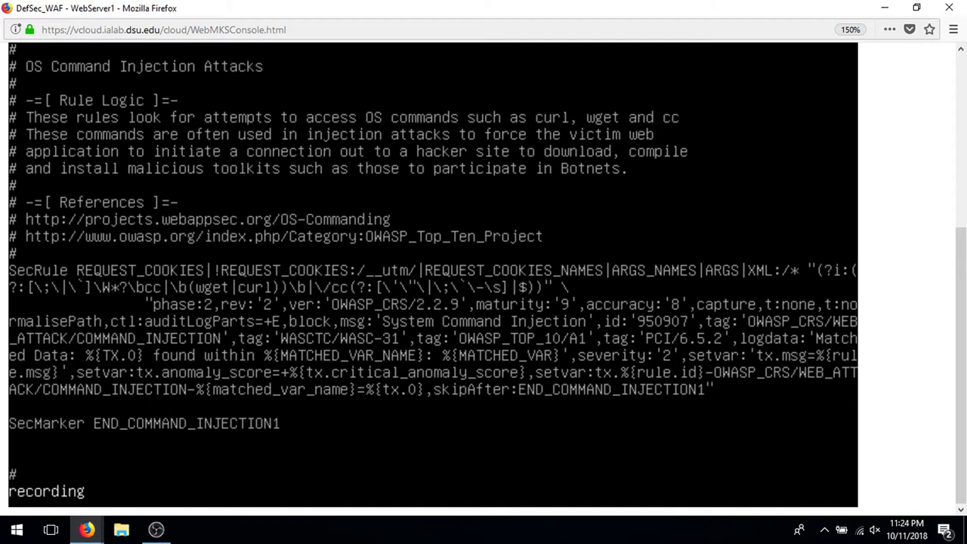
{"action": "key", "text": "q"}
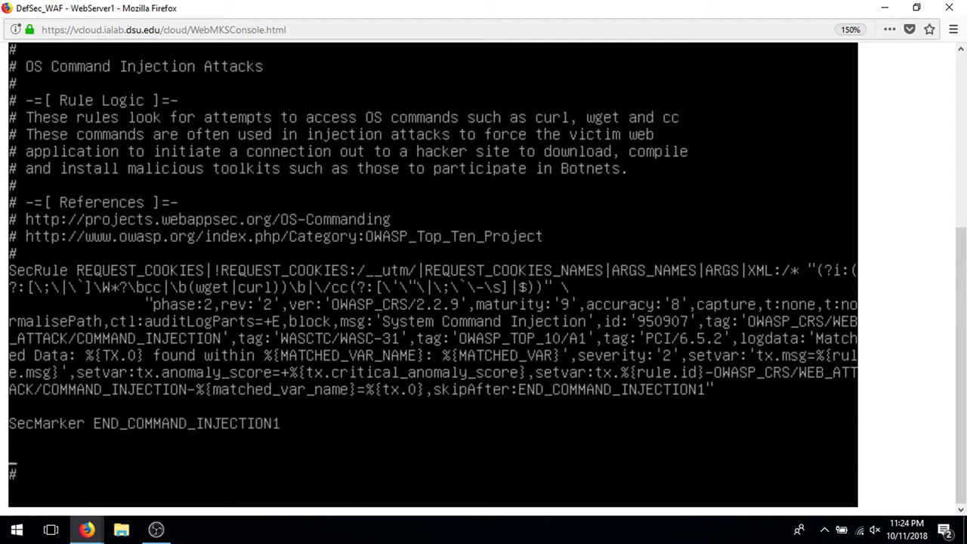
{"action": "type", "text": "205"}
{"action": "key", "text": "Return"}
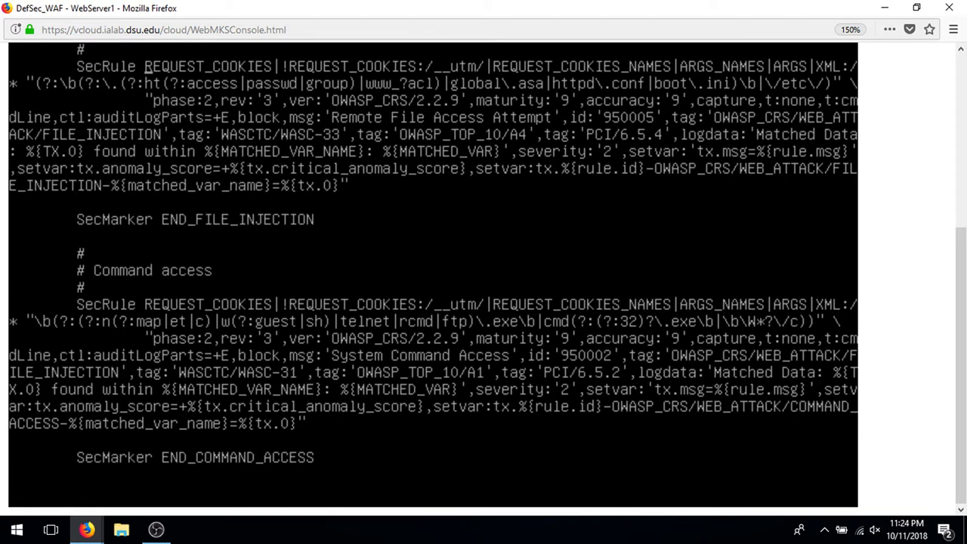
{"action": "key", "text": "Right"}
{"action": "key", "text": "Right"}
{"action": "key", "text": "Right"}
{"action": "key", "text": "Right"}
{"action": "key", "text": "Right"}
{"action": "key", "text": "Right"}
{"action": "key", "text": "Right"}
{"action": "key", "text": "Right"}
{"action": "key", "text": "Right"}
{"action": "key", "text": "Right"}
{"action": "key", "text": "Right"}
{"action": "key", "text": "Right"}
{"action": "key", "text": "Right"}
{"action": "key", "text": "Right"}
{"action": "key", "text": "Right"}
{"action": "key", "text": "Right"}
{"action": "key", "text": "Right"}
{"action": "key", "text": "Right"}
{"action": "key", "text": "Right"}
{"action": "key", "text": "Right"}
{"action": "key", "text": "Up"}
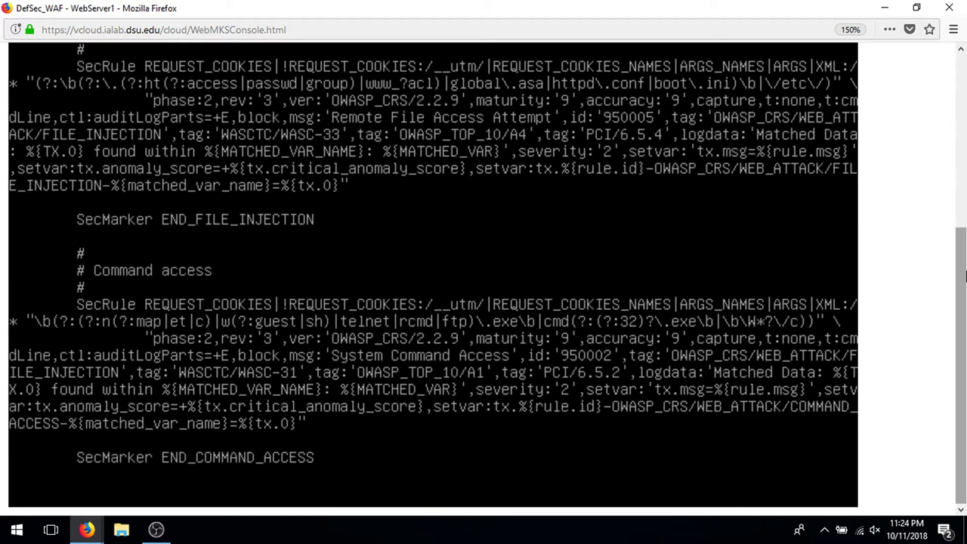
{"action": "left_click_drag", "start_coordinate": [962, 277], "coordinate": [963, 167]}
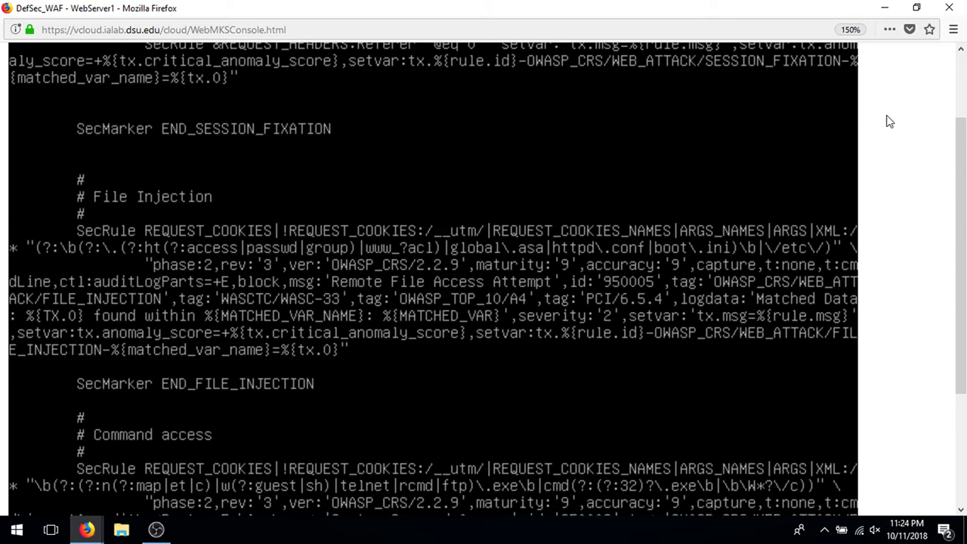
{"action": "left_click_drag", "start_coordinate": [960, 162], "coordinate": [961, 272]}
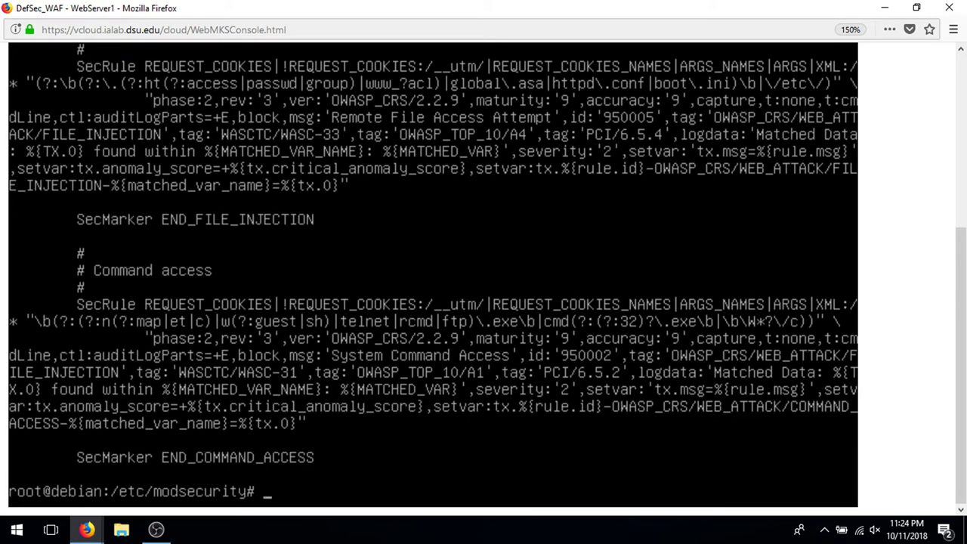
- Reopen modsec_audit.log in less and page to the GET / from 192.168.1.6 denied 403
{"action": "key", "text": "Return"}
{"action": "key", "text": "Return"}
{"action": "key", "text": "Up"}
{"action": "key", "text": "Up"}
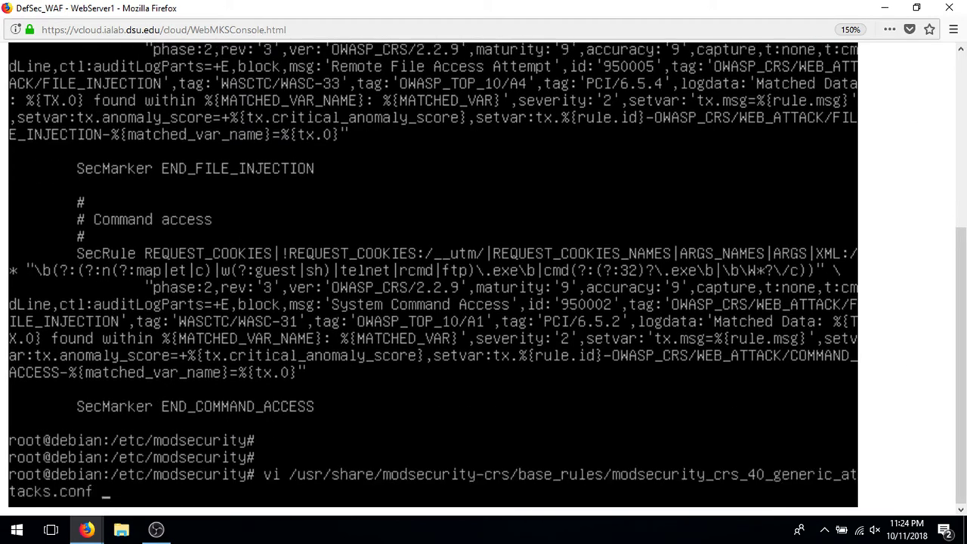
{"action": "key", "text": "Down"}
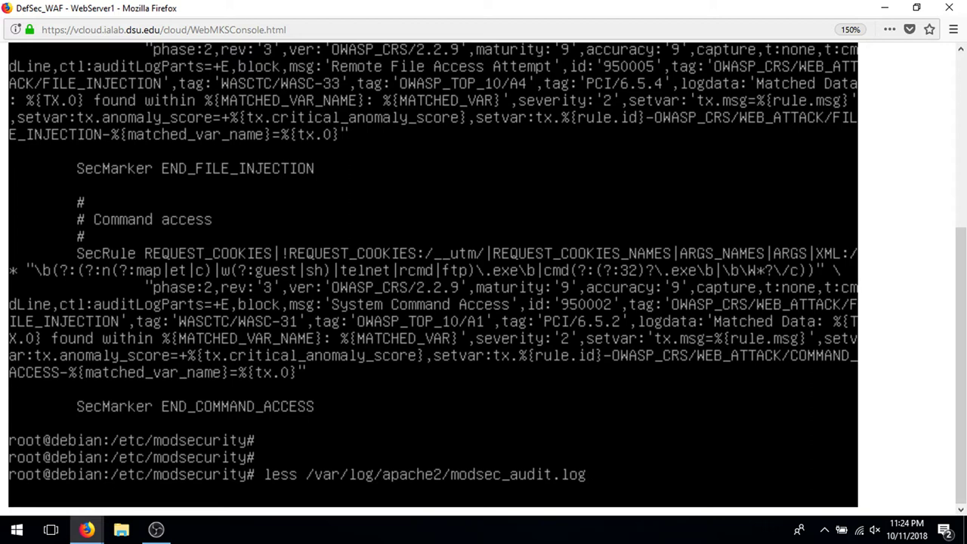
{"action": "key", "text": "Return"}
{"action": "key", "text": "Down"}
{"action": "key", "text": "Down"}
{"action": "key", "text": "Down"}
{"action": "key", "text": "Down"}
{"action": "key", "text": "Down"}
{"action": "key", "text": "Down"}
{"action": "key", "text": "Down"}
{"action": "key", "text": "Down"}
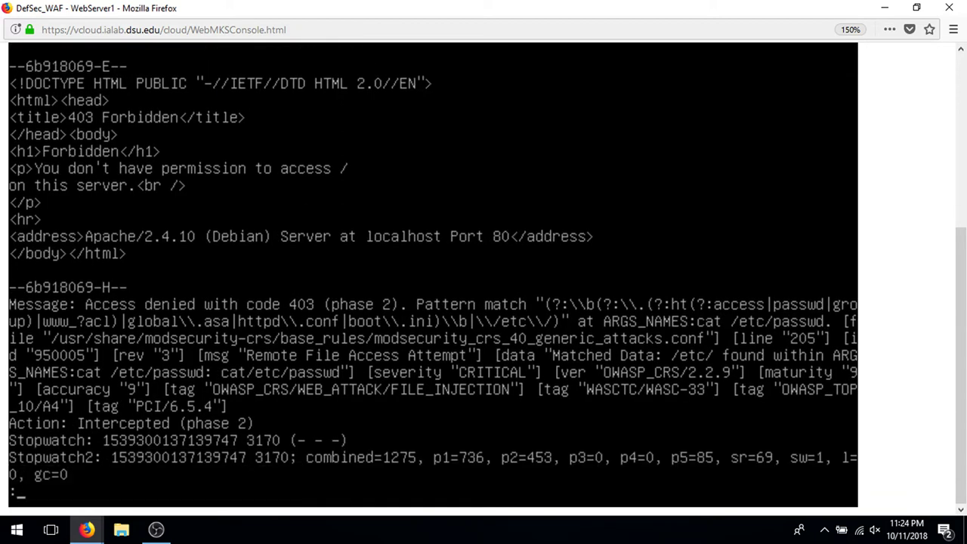
{"action": "key", "text": "Down"}
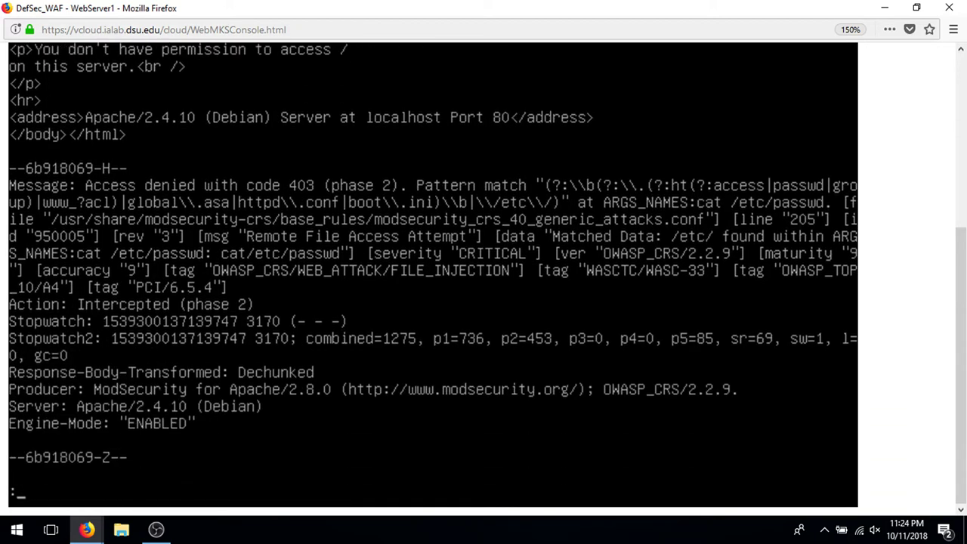
{"action": "key", "text": "Down"}
{"action": "key", "text": "Down"}
{"action": "key", "text": "Down"}
{"action": "key", "text": "Down"}
{"action": "key", "text": "Down"}
{"action": "key", "text": "Down"}
{"action": "key", "text": "Down"}
{"action": "key", "text": "Down"}
{"action": "key", "text": "Down"}
{"action": "key", "text": "Down"}
{"action": "key", "text": "Down"}
{"action": "key", "text": "Down"}
{"action": "key", "text": "Down"}
{"action": "key", "text": "Down"}
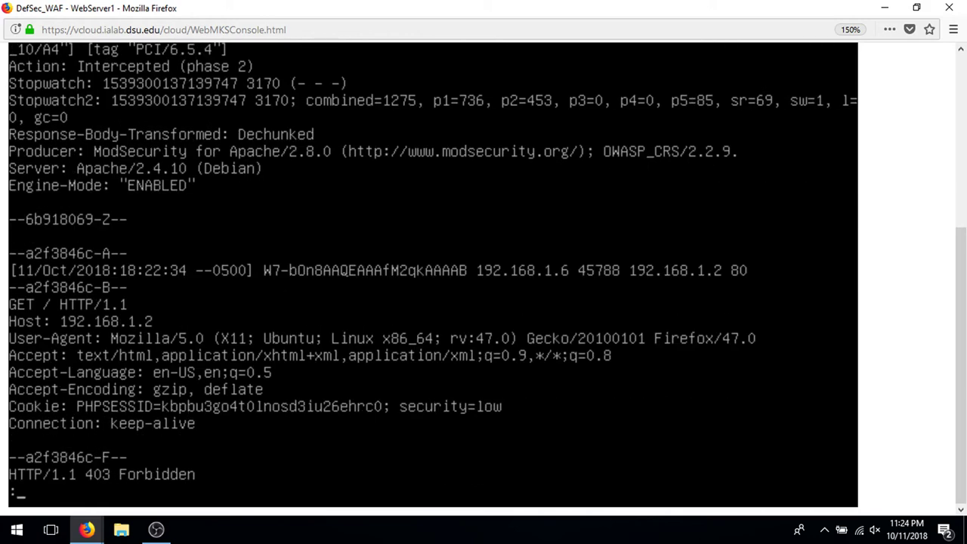
{"action": "key", "text": "Down"}
{"action": "key", "text": "Down"}
{"action": "key", "text": "Down"}
{"action": "key", "text": "Down"}
{"action": "key", "text": "Down"}
{"action": "key", "text": "Down"}
{"action": "key", "text": "Down"}
{"action": "key", "text": "Down"}
{"action": "key", "text": "Down"}
{"action": "key", "text": "Down"}
{"action": "key", "text": "Down"}
{"action": "key", "text": "Down"}
{"action": "key", "text": "Down"}
{"action": "key", "text": "Down"}
{"action": "key", "text": "Down"}
{"action": "key", "text": "Down"}
{"action": "key", "text": "Down"}
{"action": "key", "text": "Down"}
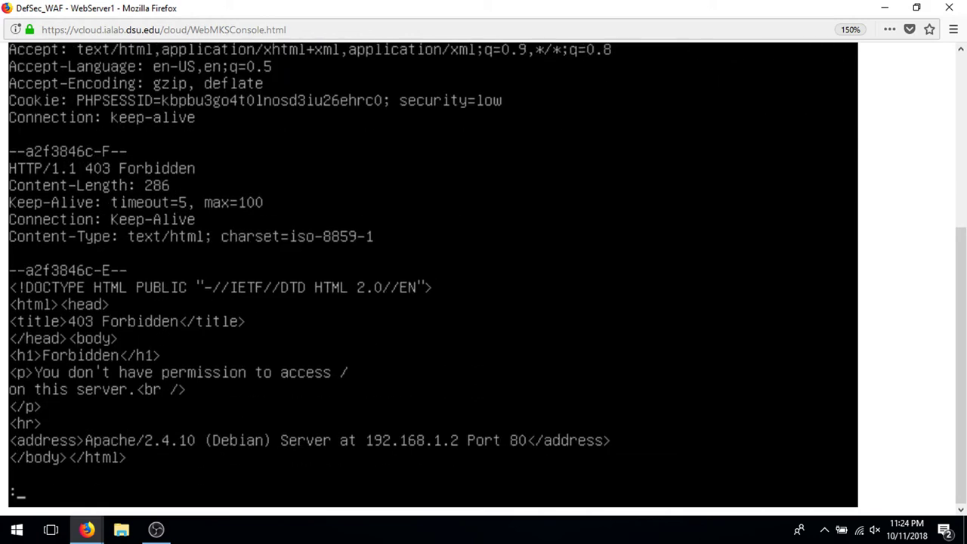
{"action": "key", "text": "Down"}
{"action": "key", "text": "Down"}
{"action": "key", "text": "Down"}
{"action": "key", "text": "Down"}
{"action": "key", "text": "Down"}
{"action": "key", "text": "Down"}
{"action": "key", "text": "Down"}
{"action": "key", "text": "Down"}
{"action": "key", "text": "Down"}
{"action": "key", "text": "Down"}
{"action": "key", "text": "Down"}
{"action": "key", "text": "Down"}
{"action": "key", "text": "Down"}
{"action": "key", "text": "Down"}
{"action": "key", "text": "Down"}
{"action": "key", "text": "Down"}
{"action": "key", "text": "Down"}
{"action": "key", "text": "Down"}
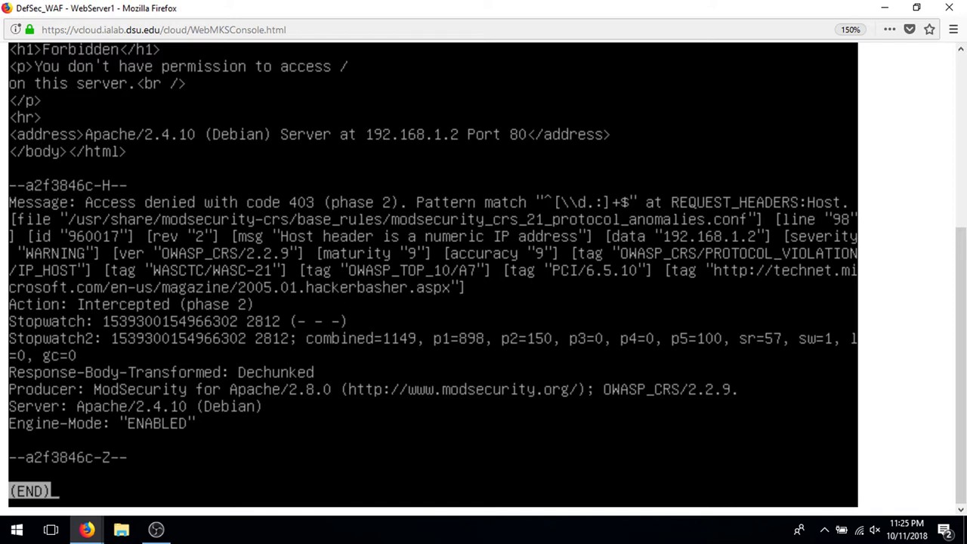
- Open modsecurity_crs_21_protocol_anomalies.conf in vi
{"action": "key", "text": "q"}
{"action": "key", "text": "Up"}
{"action": "key", "text": "Up"}
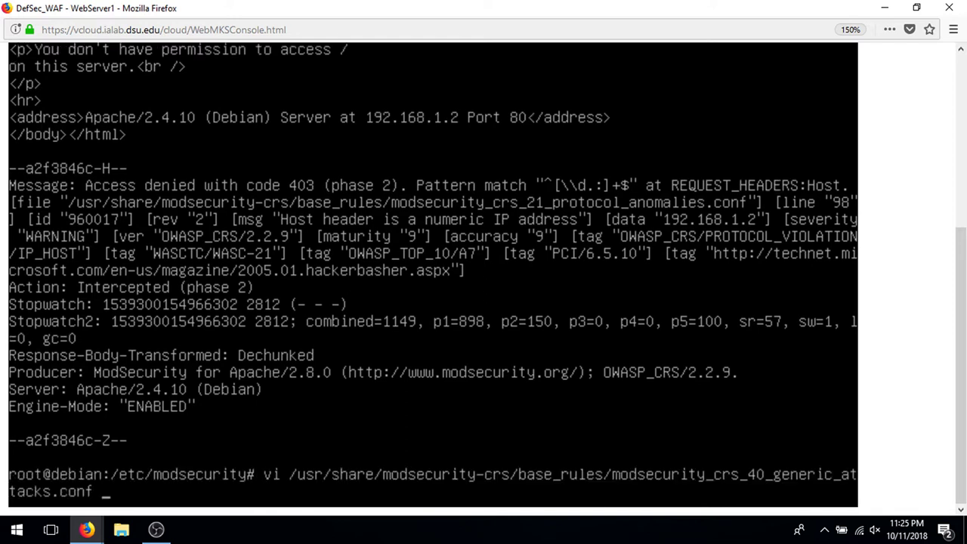
{"action": "key", "text": "BackSpace"}
{"action": "key", "text": "BackSpace"}
{"action": "key", "text": "BackSpace"}
{"action": "key", "text": "BackSpace"}
{"action": "key", "text": "BackSpace"}
{"action": "key", "text": "BackSpace"}
{"action": "key", "text": "BackSpace"}
{"action": "key", "text": "BackSpace"}
{"action": "key", "text": "BackSpace"}
{"action": "key", "text": "BackSpace"}
{"action": "key", "text": "BackSpace"}
{"action": "key", "text": "BackSpace"}
{"action": "key", "text": "BackSpace"}
{"action": "key", "text": "BackSpace"}
{"action": "key", "text": "BackSpace"}
{"action": "key", "text": "BackSpace"}
{"action": "key", "text": "BackSpace"}
{"action": "key", "text": "BackSpace"}
{"action": "key", "text": "BackSpace"}
{"action": "key", "text": "BackSpace"}
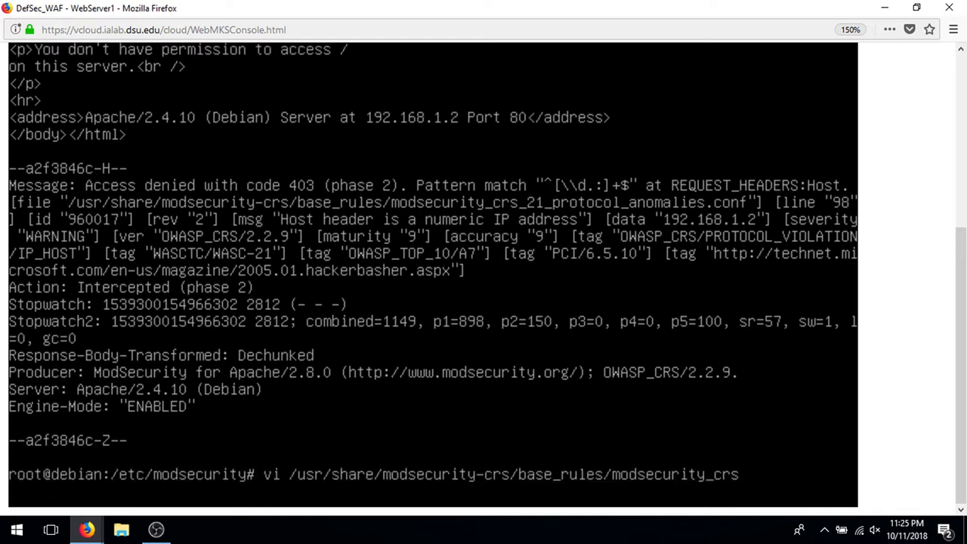
{"action": "type", "text": "s_prot"}
{"action": "key", "text": "BackSpace"}
{"action": "key", "text": "BackSpace"}
{"action": "key", "text": "BackSpace"}
{"action": "key", "text": "BackSpace"}
{"action": "type", "text": "21_pro"}
{"action": "key", "text": "Tab"}
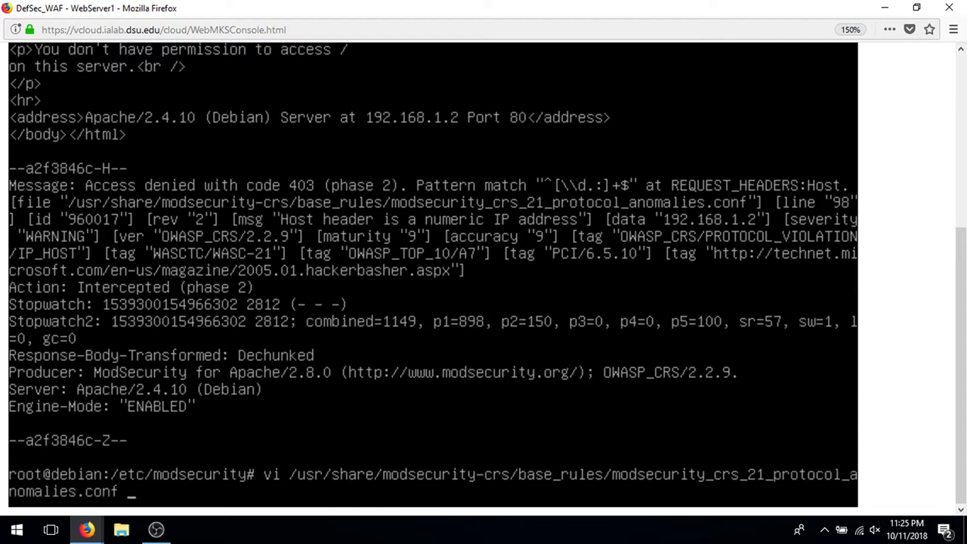
{"action": "key", "text": "Return"}
- At line 98, put # before SecRule REQUEST_HEADERS:Host (rule 960017) and save
{"action": "key", "text": "Return"}
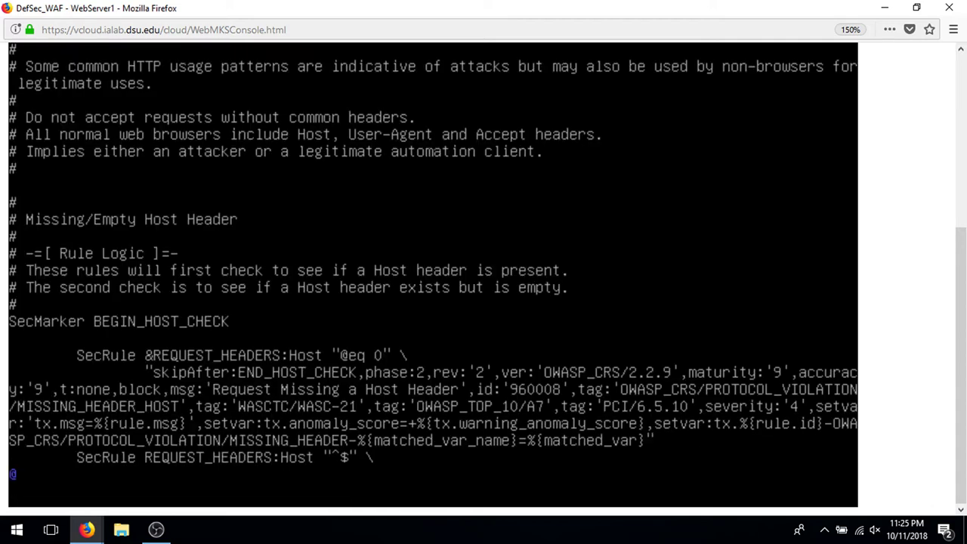
{"action": "type", "text": "98"}
{"action": "key", "text": "Return"}
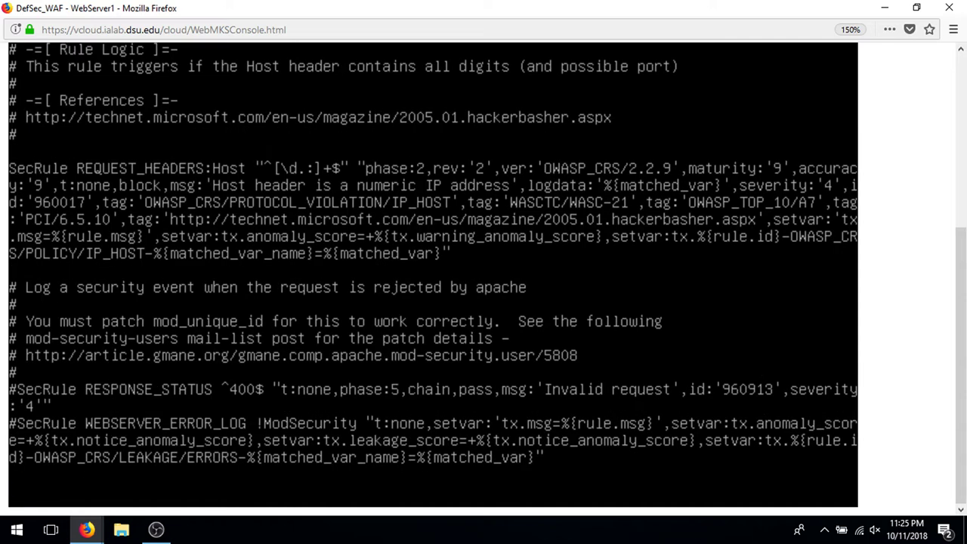
{"action": "key", "text": "Right"}
{"action": "key", "text": "Right"}
{"action": "key", "text": "Right"}
{"action": "key", "text": "Right"}
{"action": "key", "text": "Right"}
{"action": "key", "text": "Right"}
{"action": "key", "text": "Right"}
{"action": "key", "text": "Right"}
{"action": "key", "text": "Right"}
{"action": "key", "text": "Right"}
{"action": "key", "text": "Right"}
{"action": "key", "text": "Right"}
{"action": "key", "text": "Right"}
{"action": "key", "text": "Right"}
{"action": "key", "text": "Right"}
{"action": "key", "text": "Right"}
{"action": "key", "text": "Right"}
{"action": "key", "text": "Right"}
{"action": "key", "text": "Right"}
{"action": "key", "text": "Right"}
{"action": "key", "text": "Home"}
{"action": "key", "text": "shift+Down"}
{"action": "key", "text": "shift+Down"}
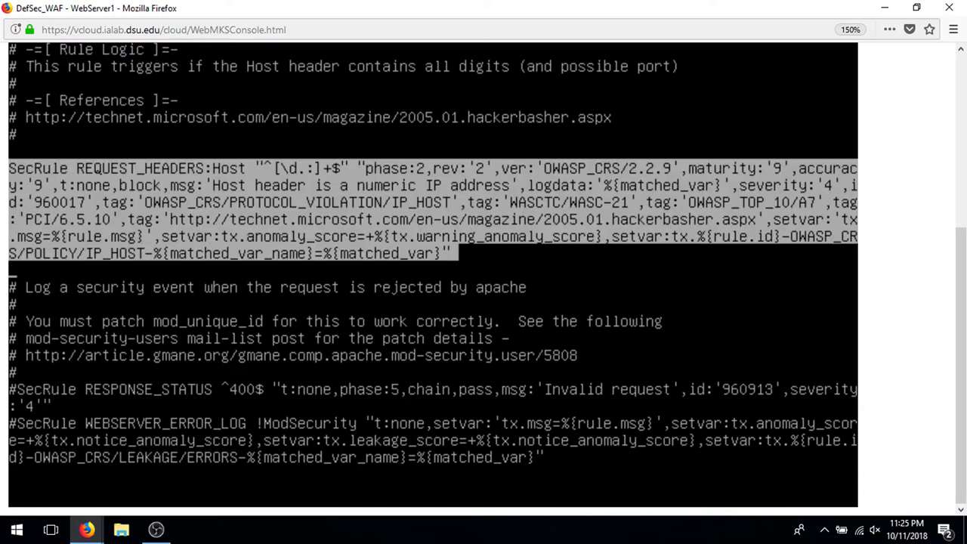
{"action": "key", "text": "Up"}
{"action": "type", "text": "#"}
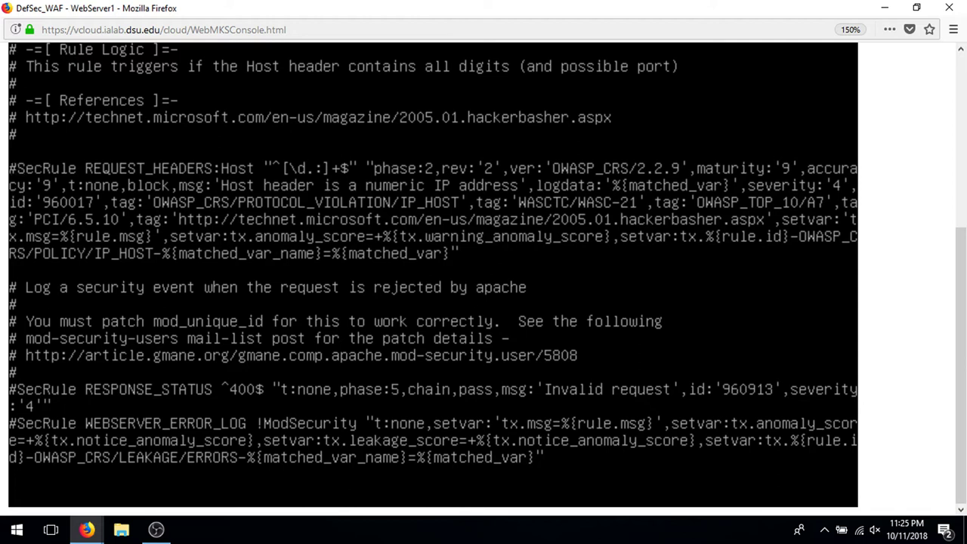
{"action": "key", "text": "Escape"}
{"action": "type", "text": ":wq"}
{"action": "key", "text": "BackSpace"}
{"action": "key", "text": "Return"}
{"action": "key", "text": "Return"}
- Exit vi, leaving rule 960017 commented out
{"action": "key", "text": "x"}
{"action": "key", "text": "Down"}
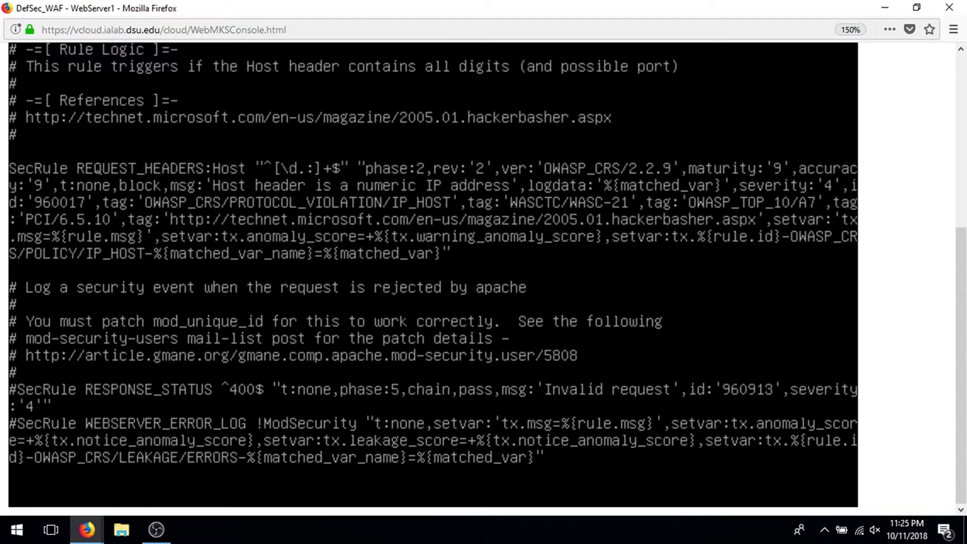
{"action": "type", "text": "u:q"}
{"action": "key", "text": "Return"}
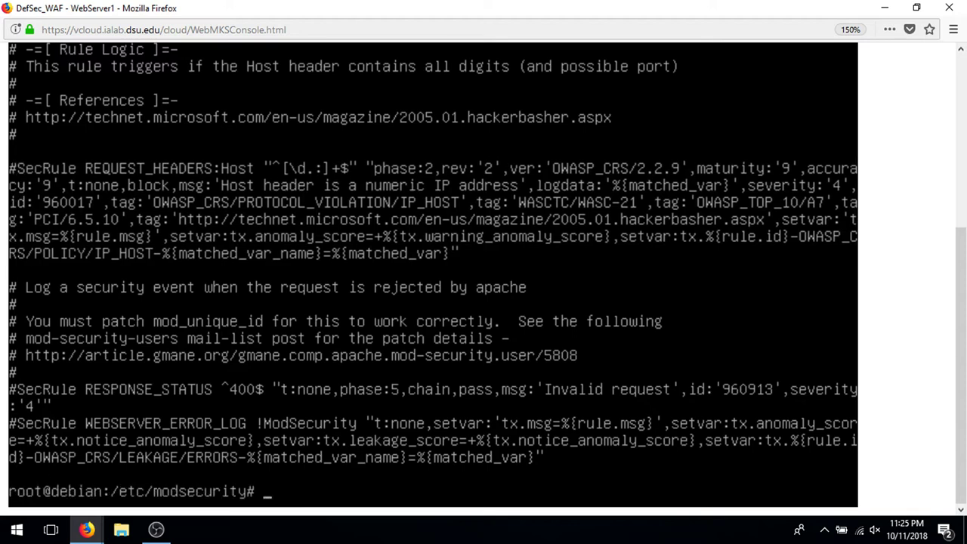
- Restart Apache with service apache2 restart
{"action": "key", "text": "Up"}
{"action": "key", "text": "Up"}
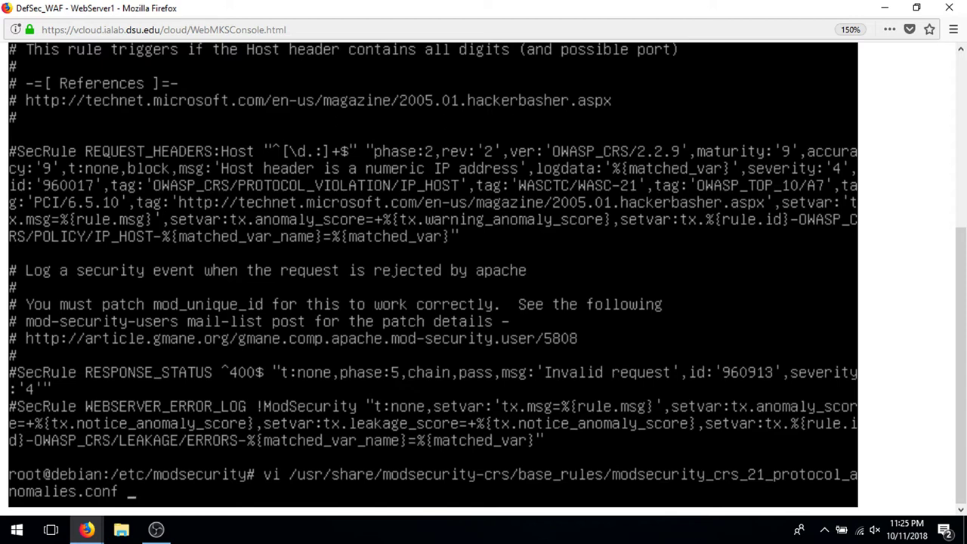
{"action": "key", "text": "ctrl+u"}
{"action": "type", "text": "service apach"}
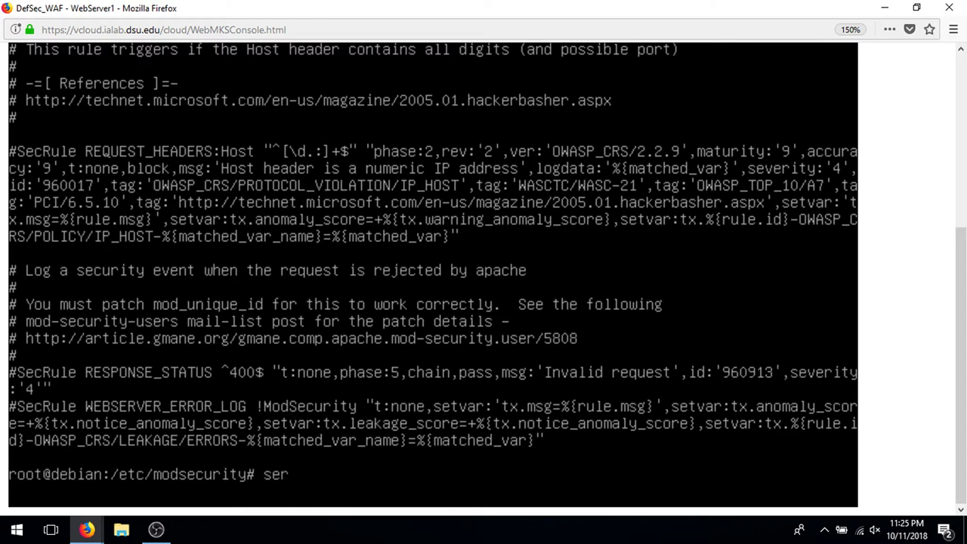
{"action": "type", "text": "estart"}
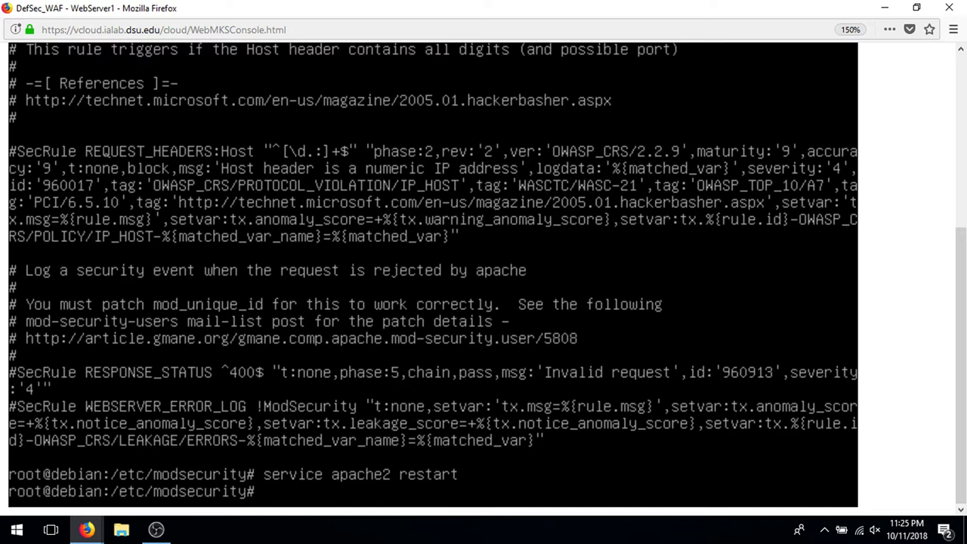
{"action": "key", "text": "Up"}
{"action": "key", "text": "Up"}
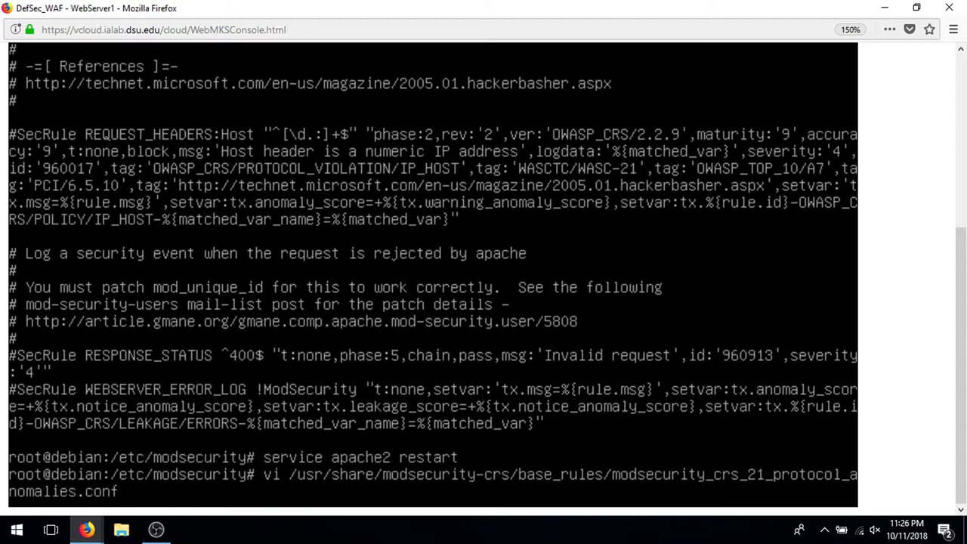
{"action": "key", "text": "ctrl+u"}
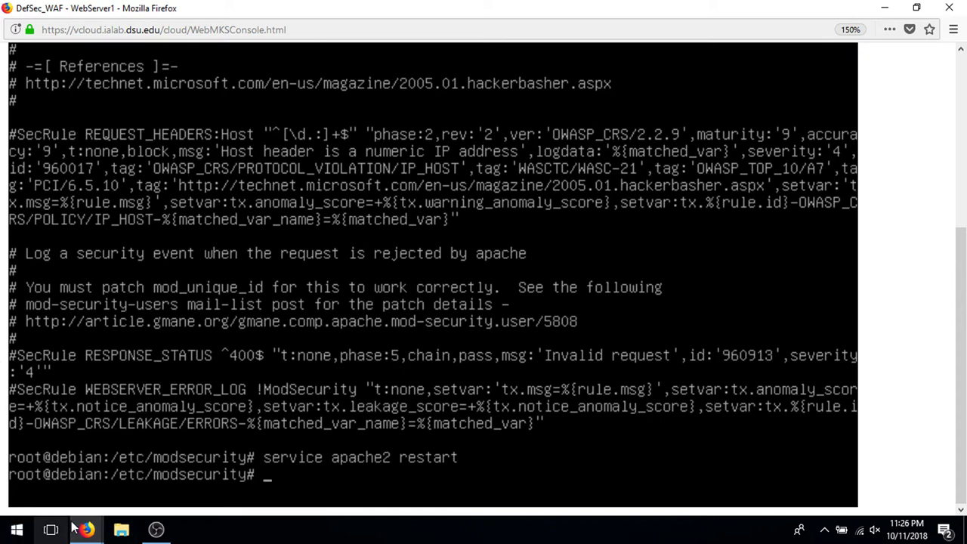
- Open the Client VM's console from the vCloud project page, maximized
{"action": "mouse_move", "coordinate": [87, 530]}
{"action": "left_click", "coordinate": [111, 468]}
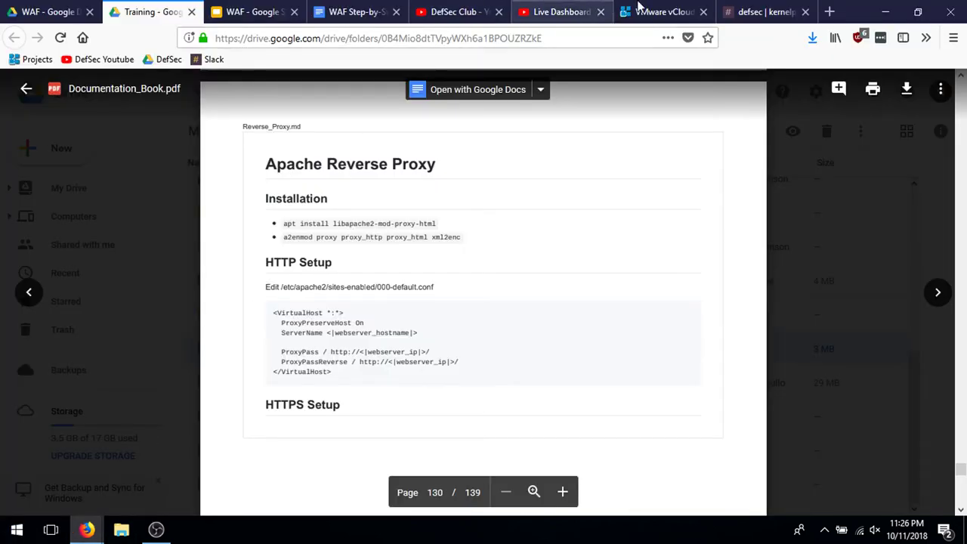
{"action": "left_click", "coordinate": [655, 12]}
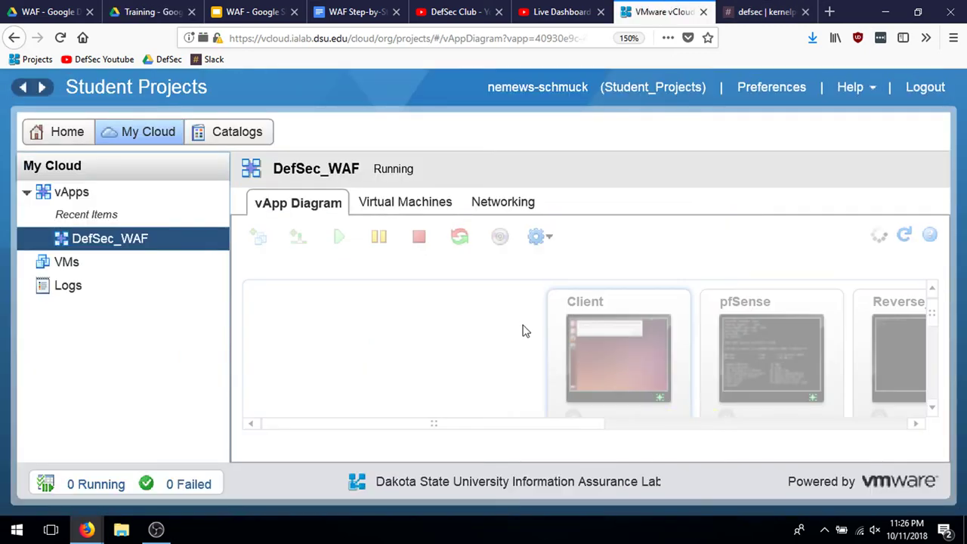
{"action": "key", "text": "ctrl+n"}
{"action": "double_click", "coordinate": [384, 22]}
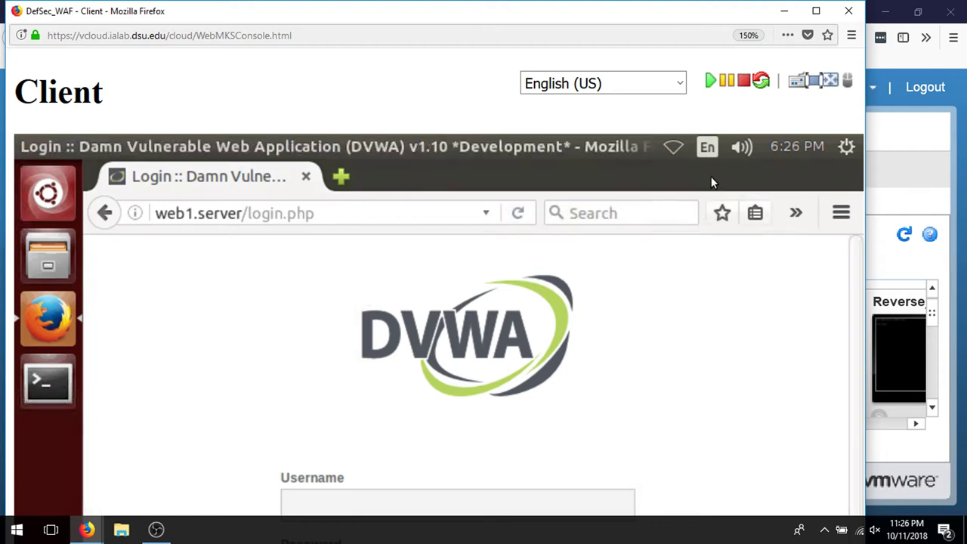
{"action": "double_click", "coordinate": [658, 17]}
- Load 192.168.1.2 in the client browser to reach the DVWA Welcome page
{"action": "double_click", "coordinate": [290, 216]}
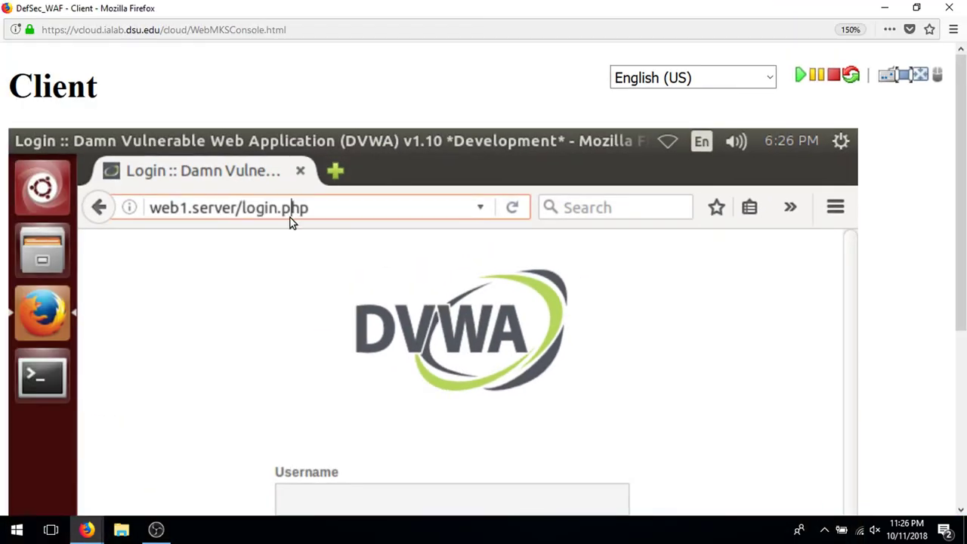
{"action": "type", "text": "192.168.1.2"}
{"action": "key", "text": "Return"}
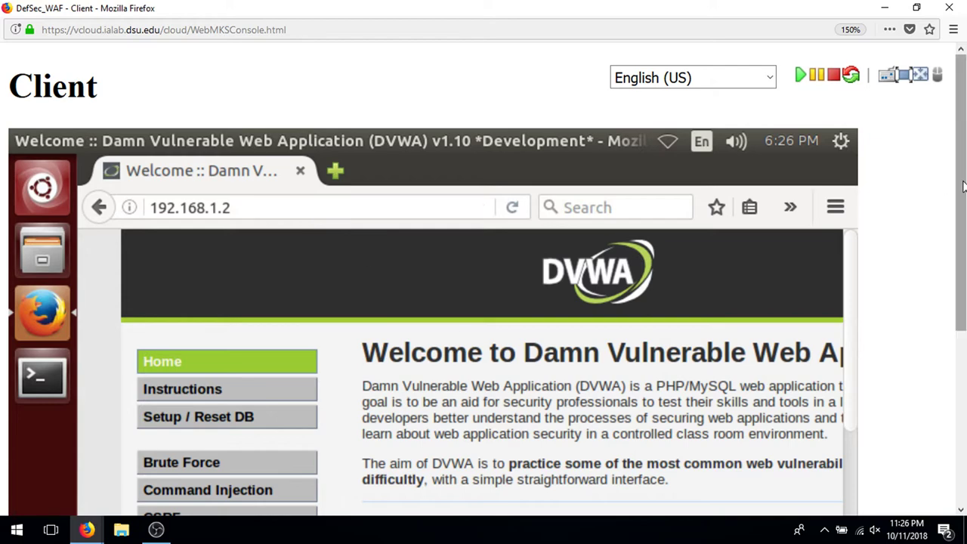
{"action": "left_click_drag", "start_coordinate": [954, 169], "coordinate": [933, 356]}
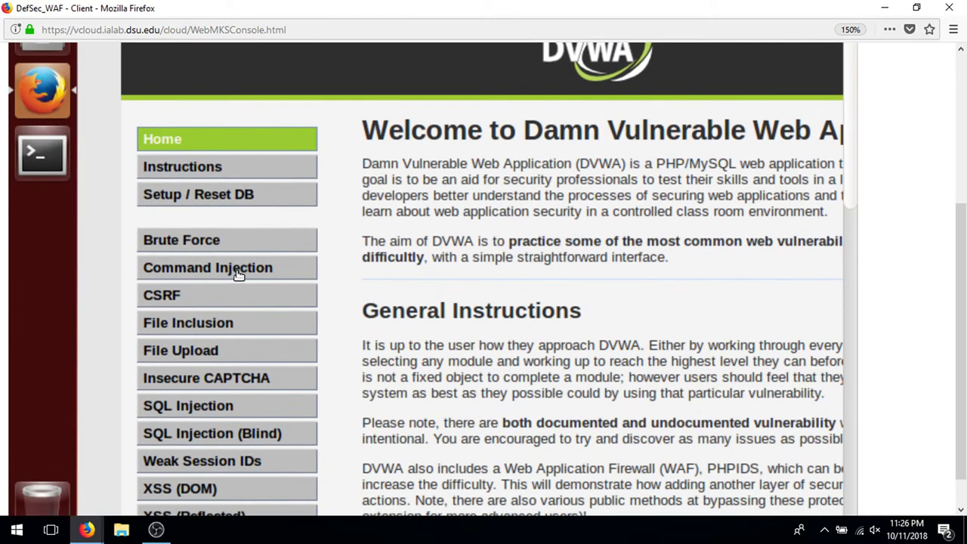
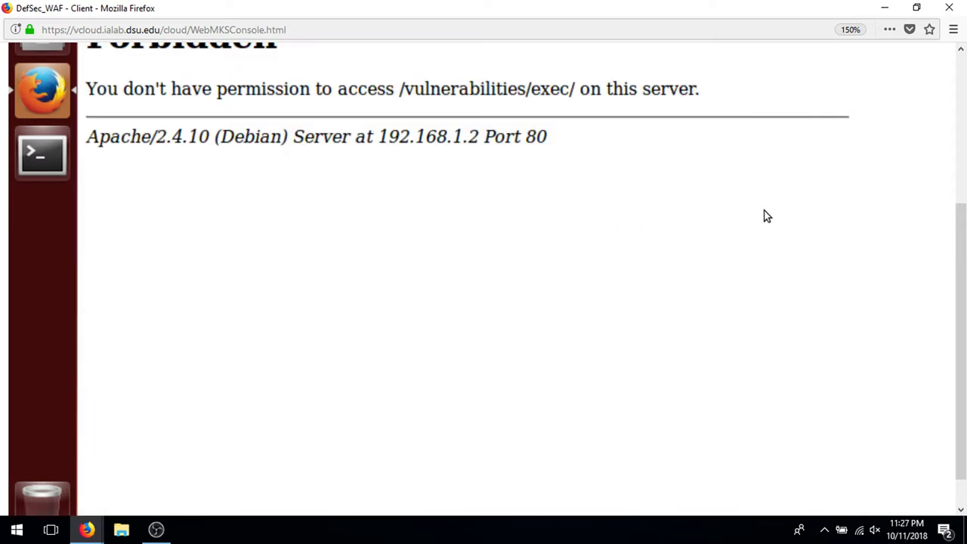
- Go back from the 403 Forbidden error to the DVWA Command Injection page, ping field still holding '; ls'
{"action": "scroll", "coordinate": [960, 216], "scroll_direction": "up", "scroll_amount": 2}
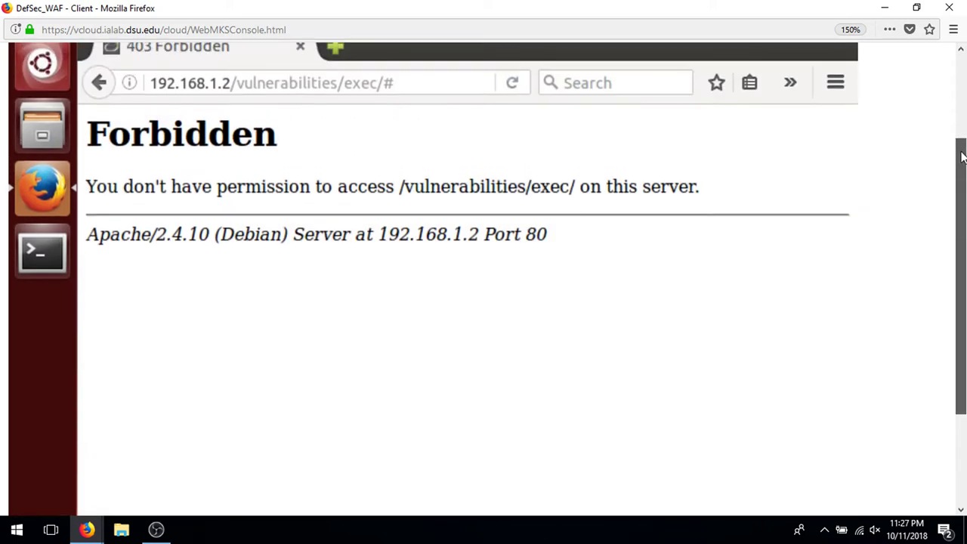
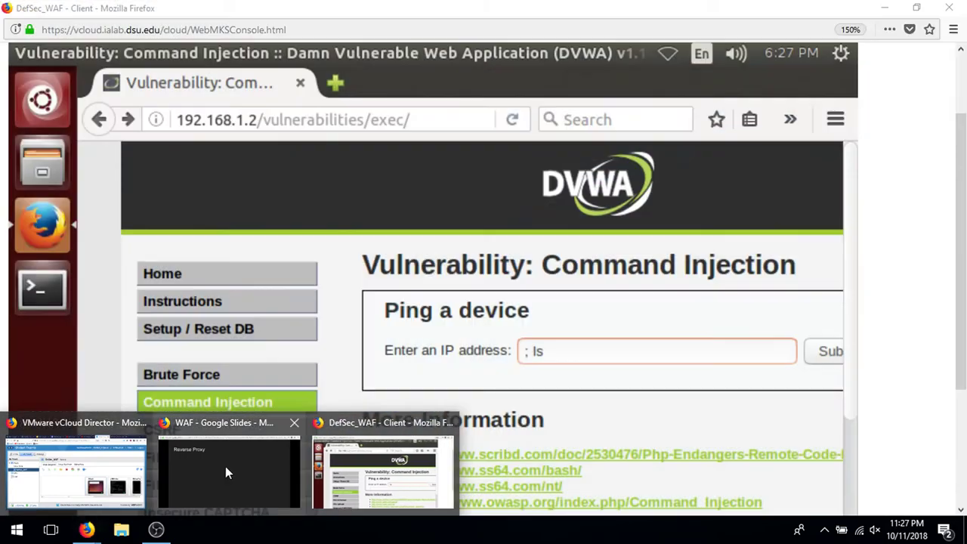
- Bring the WAF presentation forward and advance to slide 6's reverse proxy diagram
{"action": "left_click", "coordinate": [225, 466]}
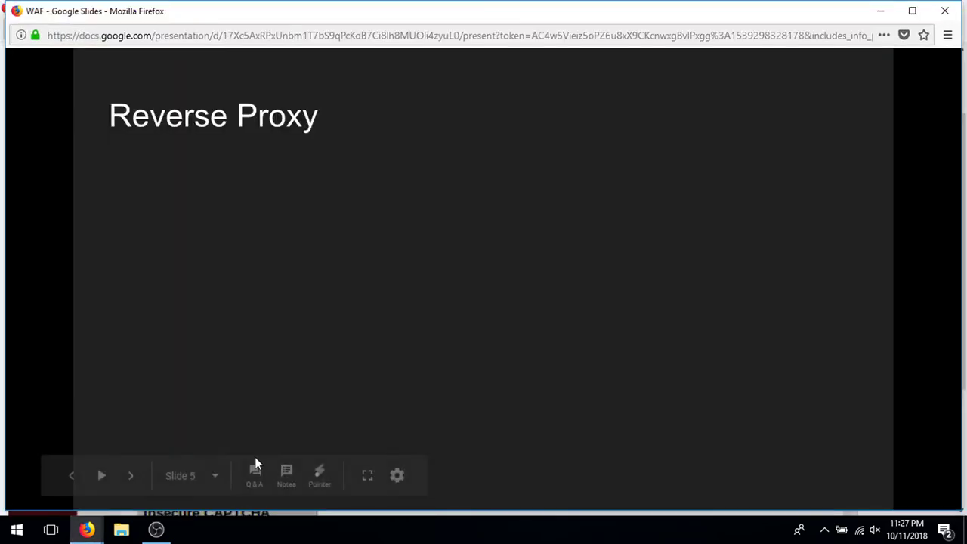
{"action": "left_click", "coordinate": [647, 227]}
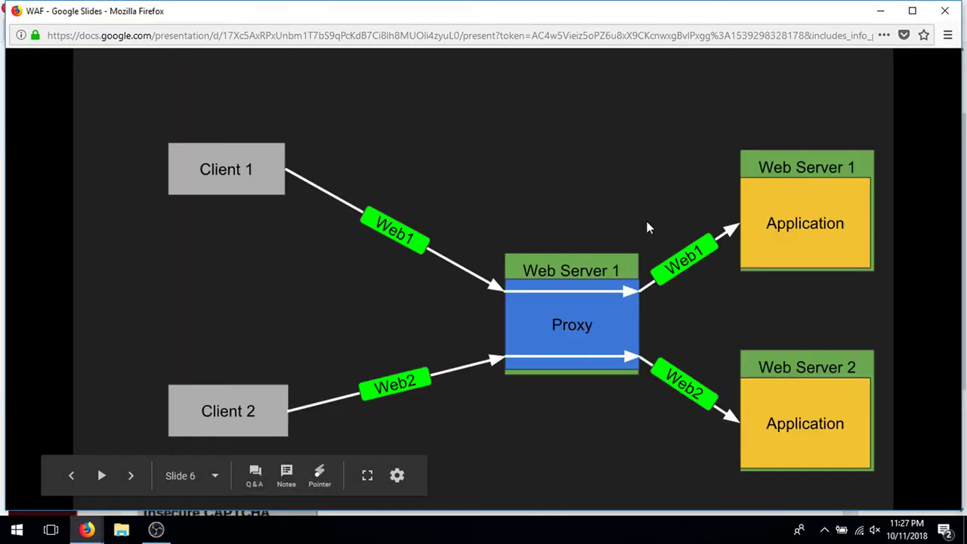
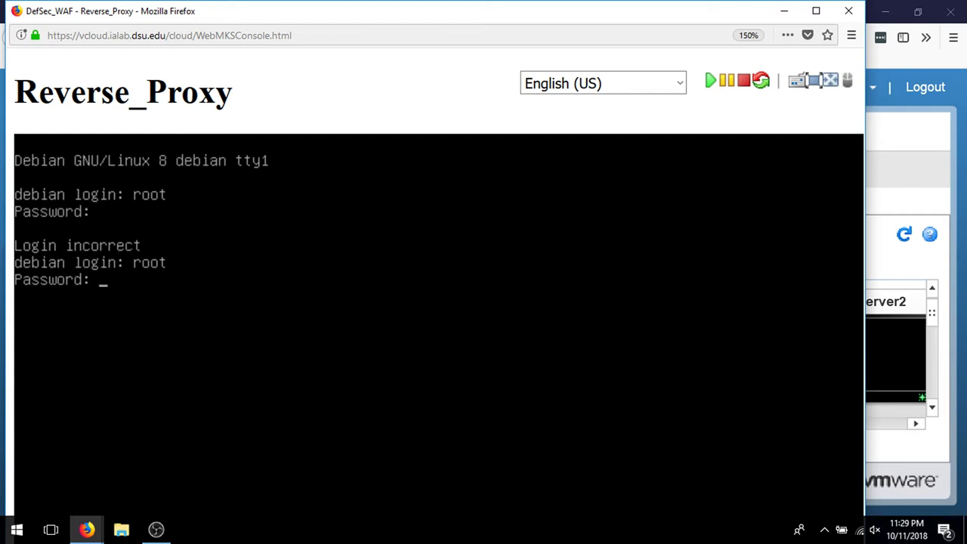
- Log in as root on the Reverse_Proxy VM, erase the stray text, and maximize the browser window
{"action": "key", "text": "Return"}
{"action": "type", "text": "cle"}
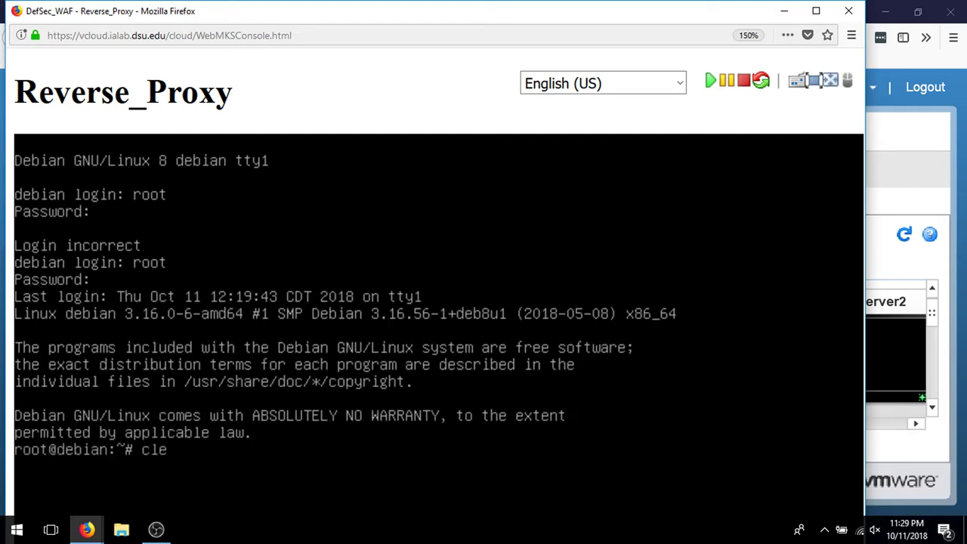
{"action": "key", "text": "BackSpace"}
{"action": "key", "text": "BackSpace"}
{"action": "key", "text": "BackSpace"}
{"action": "left_click", "coordinate": [816, 12]}
{"action": "scroll", "coordinate": [928, 222], "scroll_direction": "down", "scroll_amount": 5}
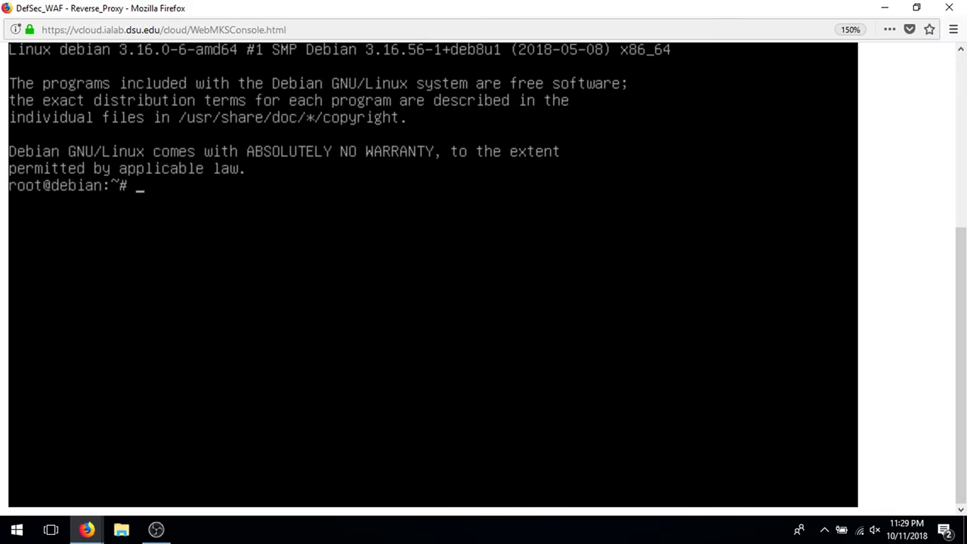
- Enter 'apt install apache2 libapache2-mod-proxy-html -y' at a fresh prompt, fixing typos along the way
{"action": "key", "text": "Return"}
{"action": "key", "text": "Return"}
{"action": "key", "text": "Return"}
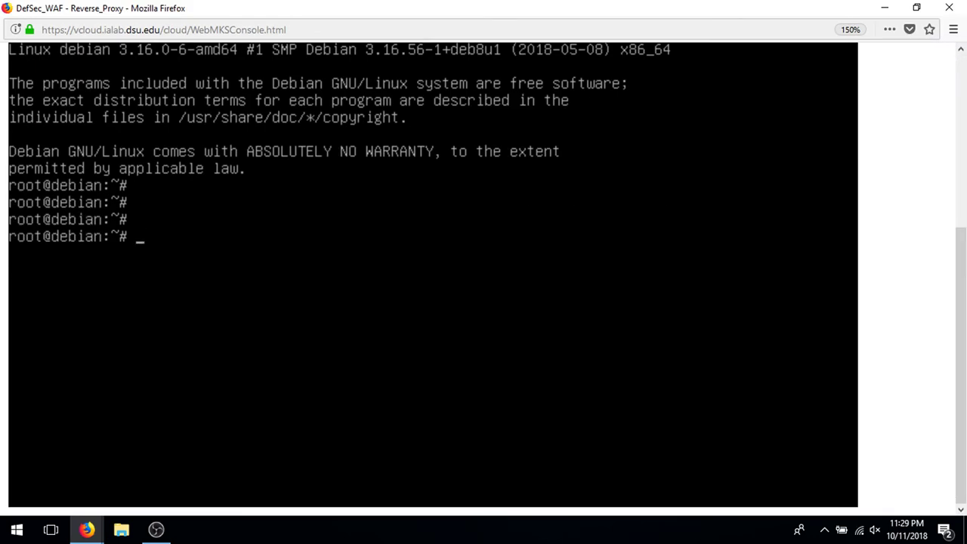
{"action": "type", "text": "apt"}
{"action": "type", "text": "ach"}
{"action": "key", "text": "BackSpace"}
{"action": "key", "text": "BackSpace"}
{"action": "key", "text": "BackSpace"}
{"action": "key", "text": "BackSpace"}
{"action": "type", "text": "p"}
{"action": "key", "text": "BackSpace"}
{"action": "type", "text": "t install apache2 "}
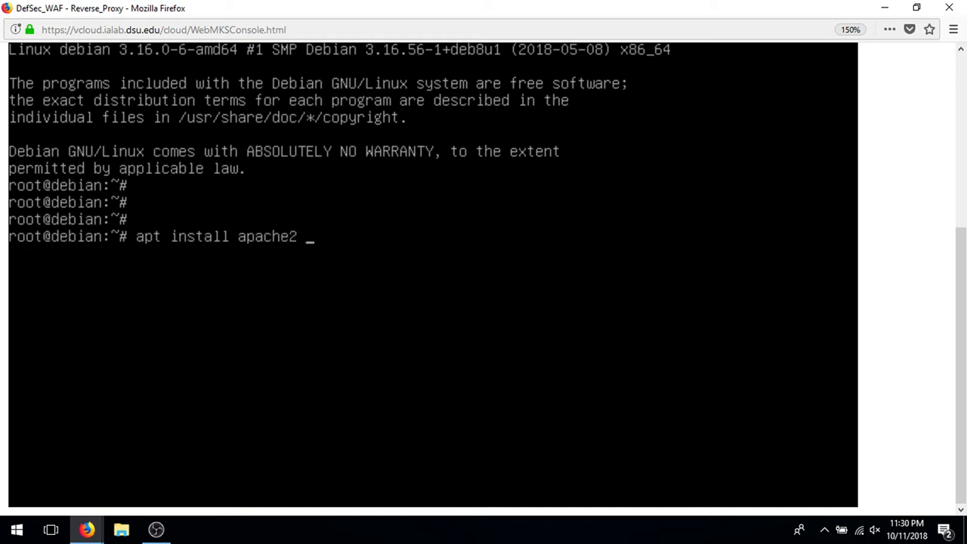
{"action": "type", "text": "libapache-2"}
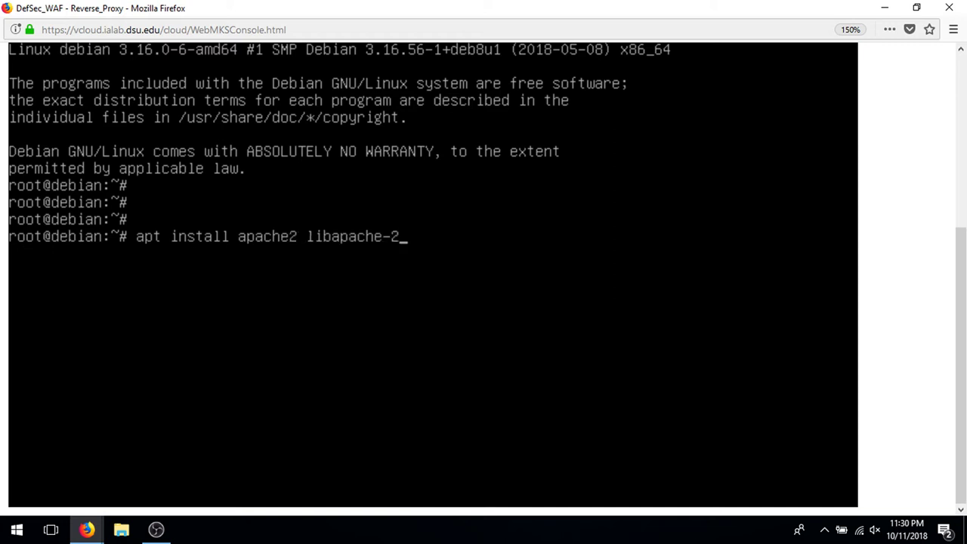
{"action": "key", "text": "BackSpace"}
{"action": "key", "text": "BackSpace"}
{"action": "type", "text": "2-mod-proxy-html"}
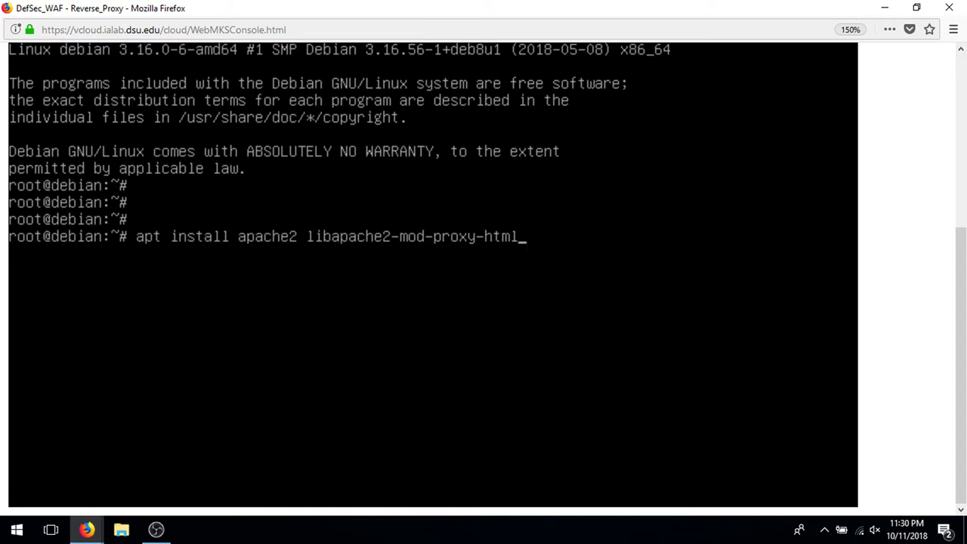
{"action": "type", "text": "-y"}
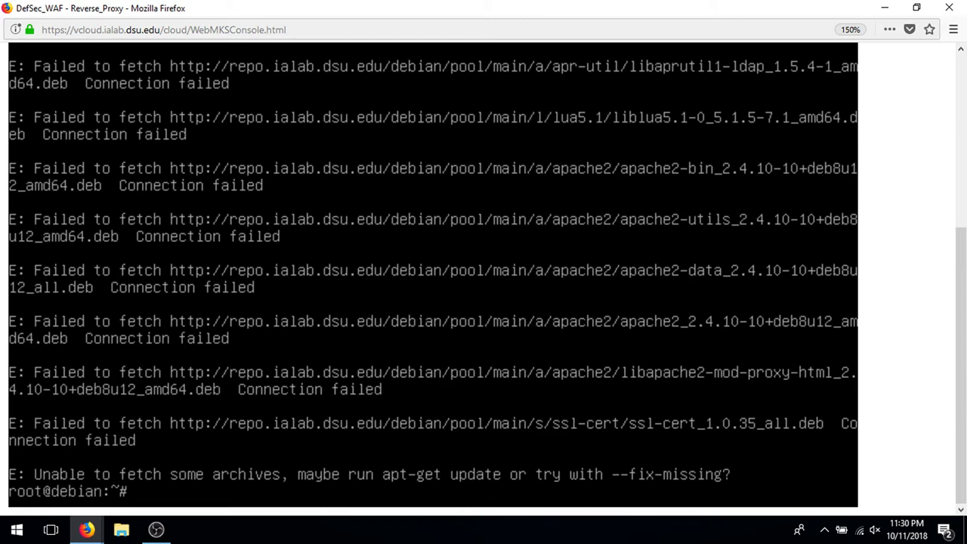
- Check the VM's network addresses with 'ip a' and its DNS settings in /etc/resolv.conf
{"action": "type", "text": "ip a"}
{"action": "key", "text": "Return"}
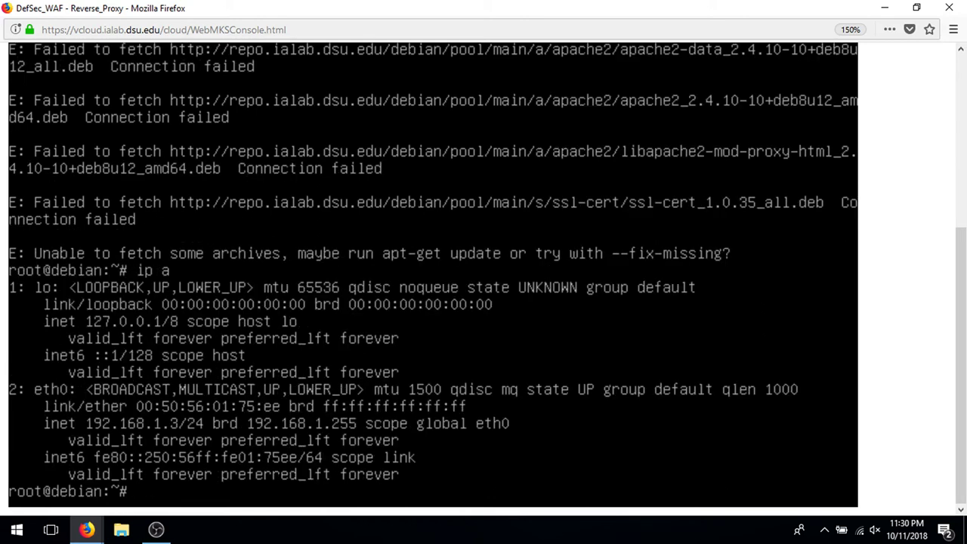
{"action": "type", "text": "cat /etc/resolv.conf"}
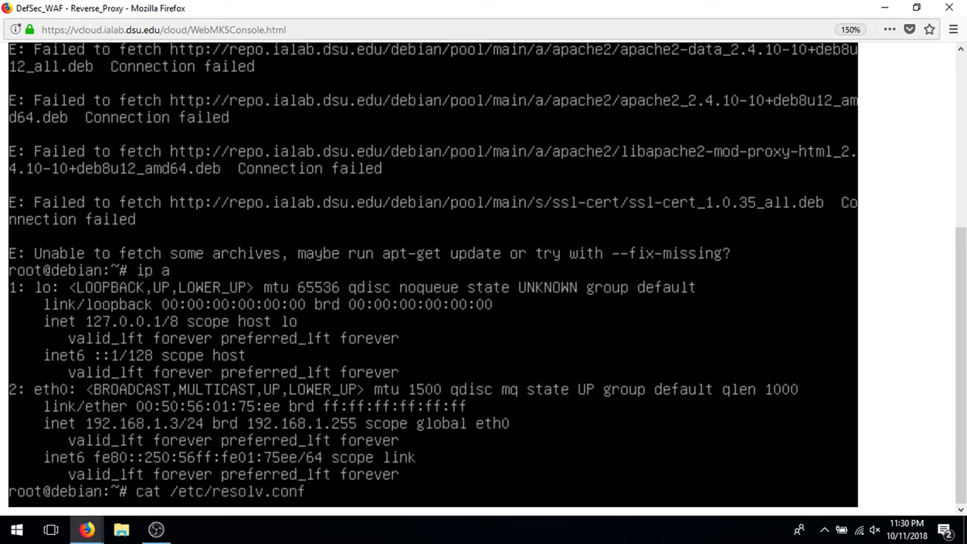
{"action": "key", "text": "Return"}
- Rerun the apache2 install command from history, then run 'apt update'
{"action": "key", "text": "Up"}
{"action": "key", "text": "Up"}
{"action": "key", "text": "Up"}
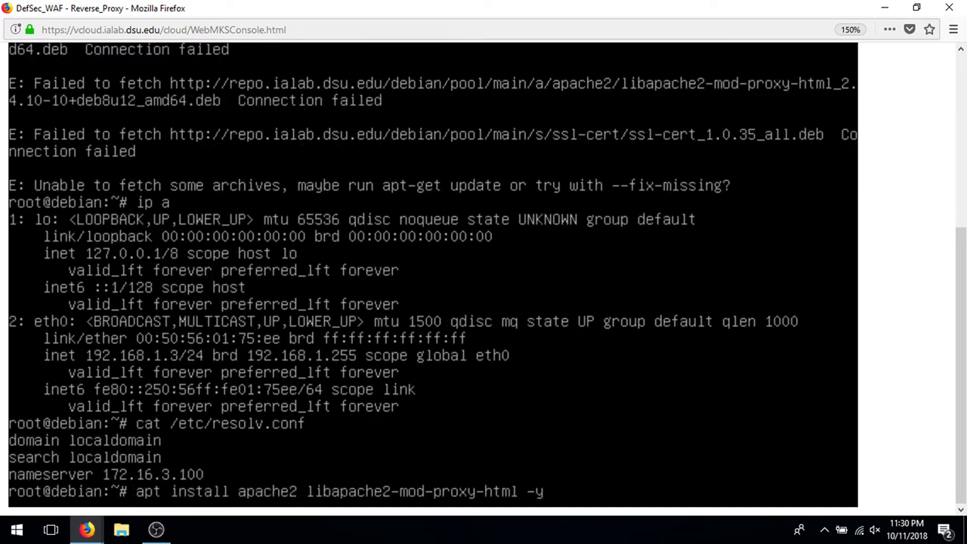
{"action": "key", "text": "Return"}
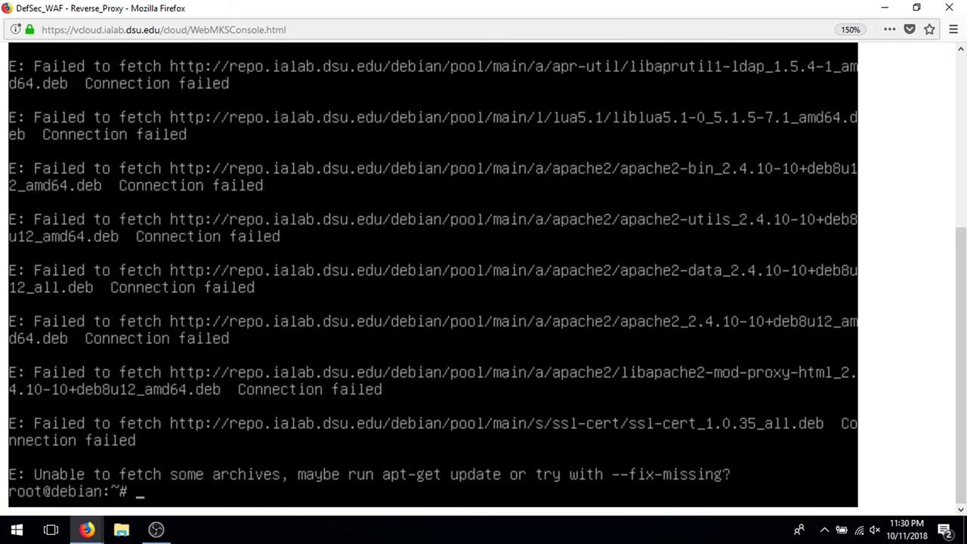
{"action": "type", "text": "apt update"}
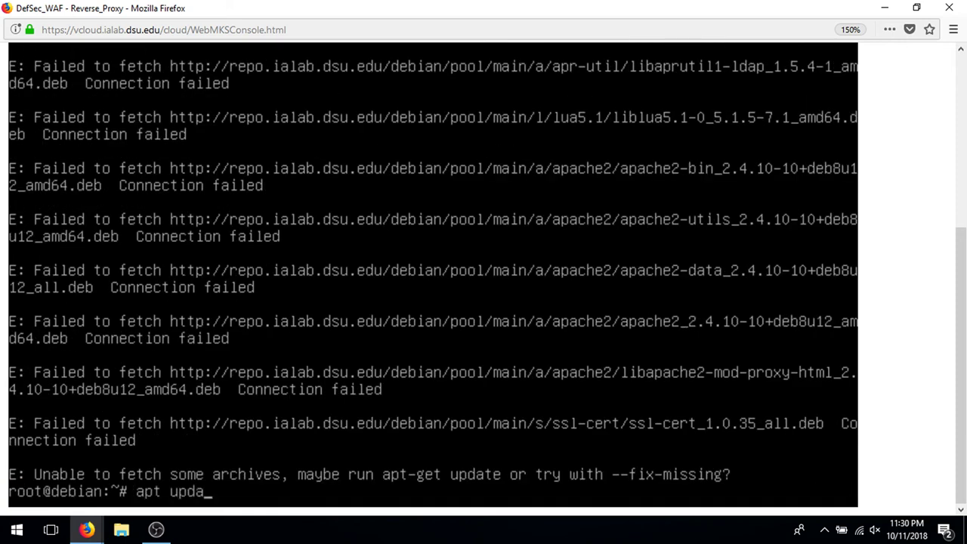
{"action": "key", "text": "Return"}
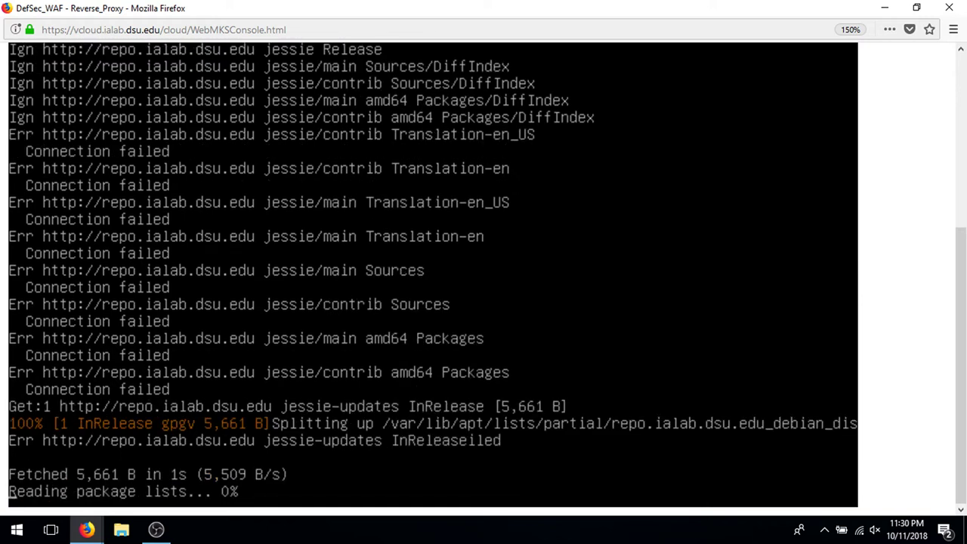
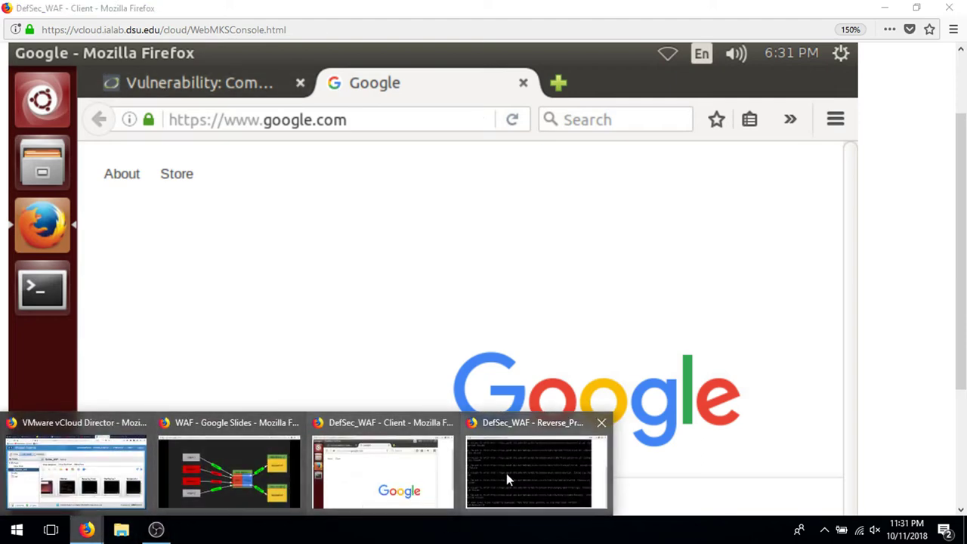
- Run apt update in the Reverse_Proxy console; the package update fails
{"action": "left_click", "coordinate": [506, 473]}
{"action": "type", "text": "apt update"}
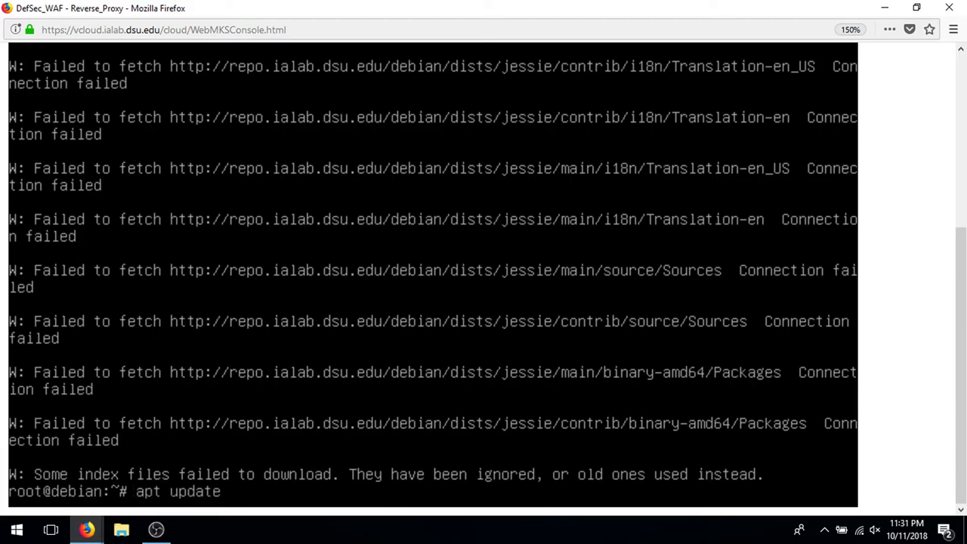
{"action": "key", "text": "Return"}
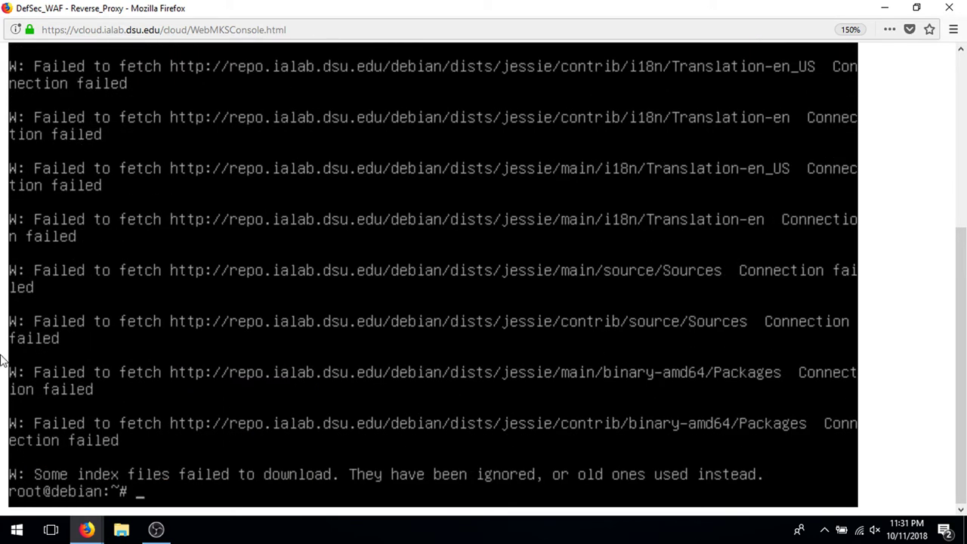
- Load asdf.com in the Client's Firefox, then return to the DefSec_WAF vApp diagram
{"action": "mouse_move", "coordinate": [87, 529]}
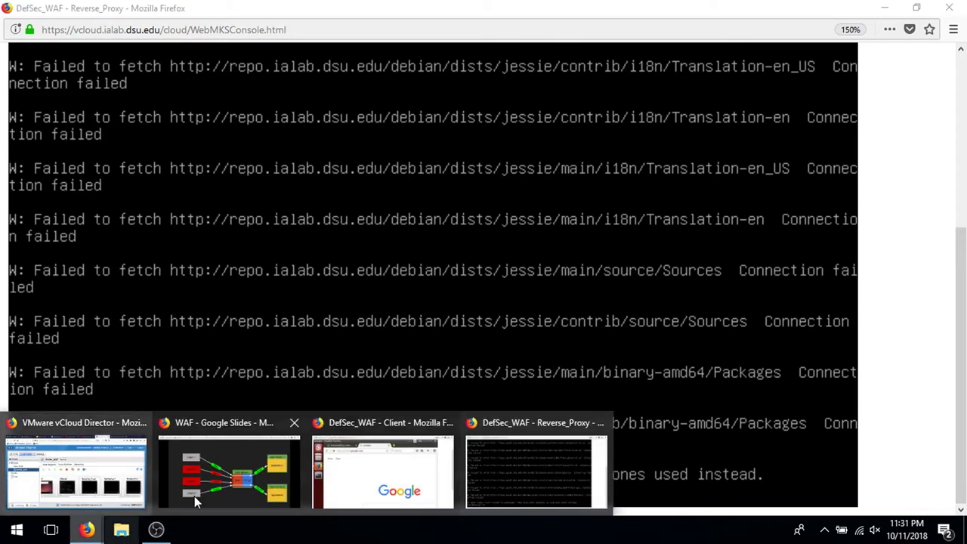
{"action": "left_click", "coordinate": [371, 498]}
{"action": "left_click", "coordinate": [421, 118]}
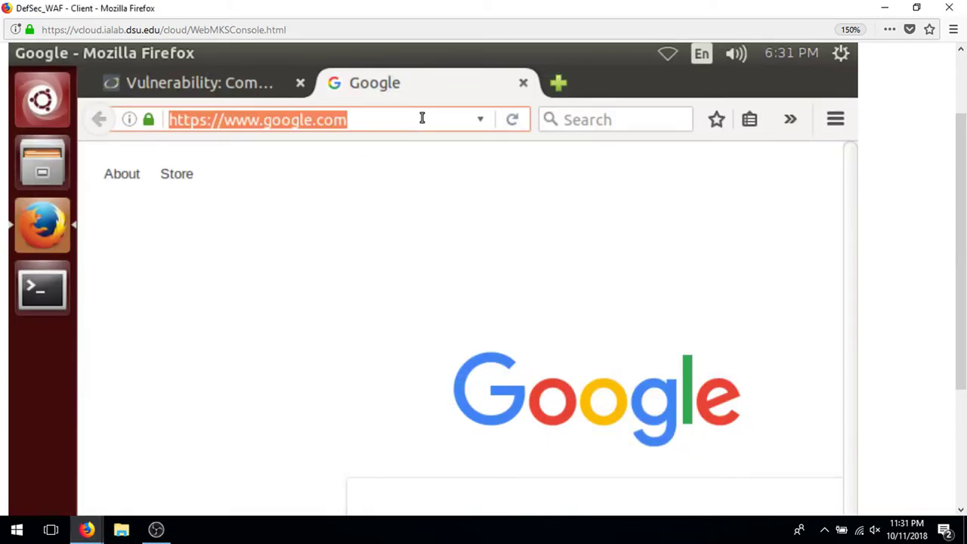
{"action": "type", "text": "asdf.com"}
{"action": "key", "text": "Return"}
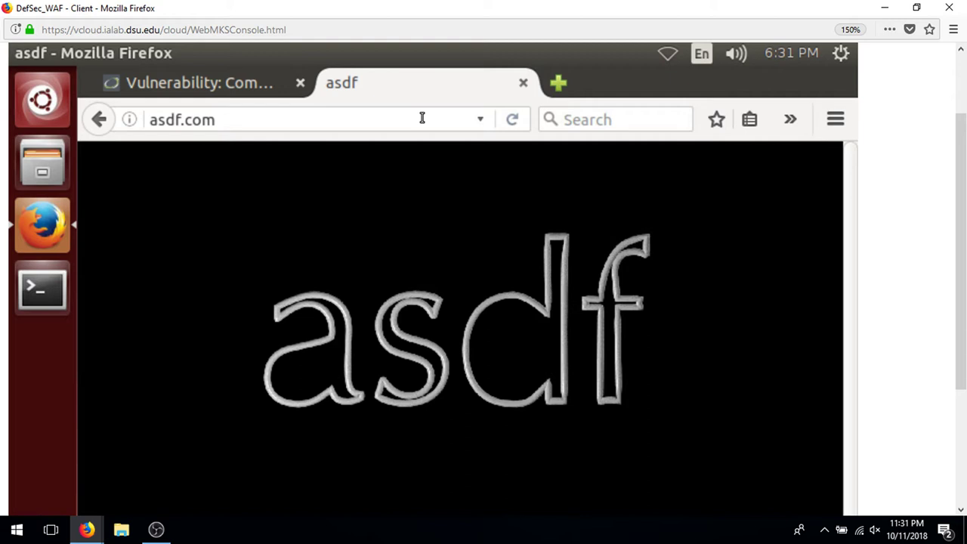
{"action": "left_click", "coordinate": [87, 528]}
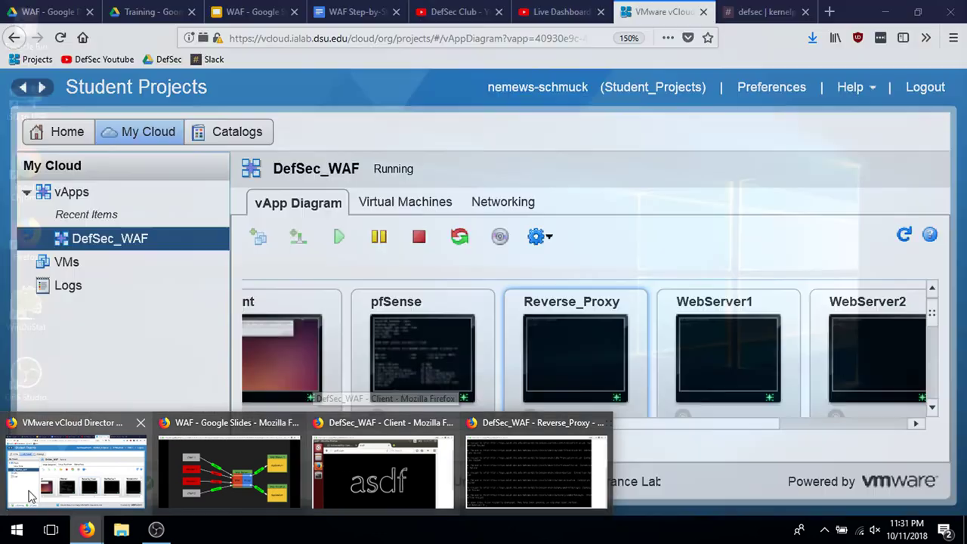
{"action": "left_click", "coordinate": [30, 493]}
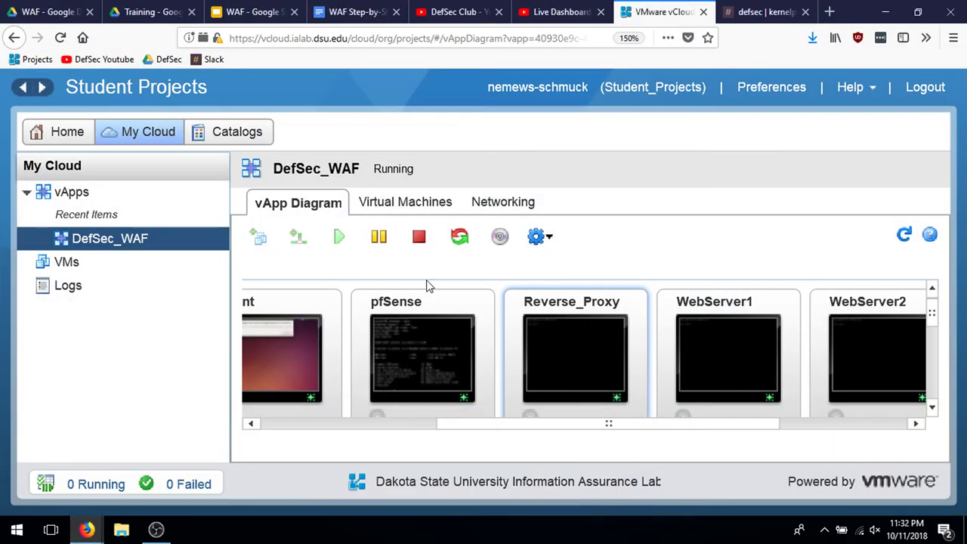
{"action": "right_click", "coordinate": [455, 379]}
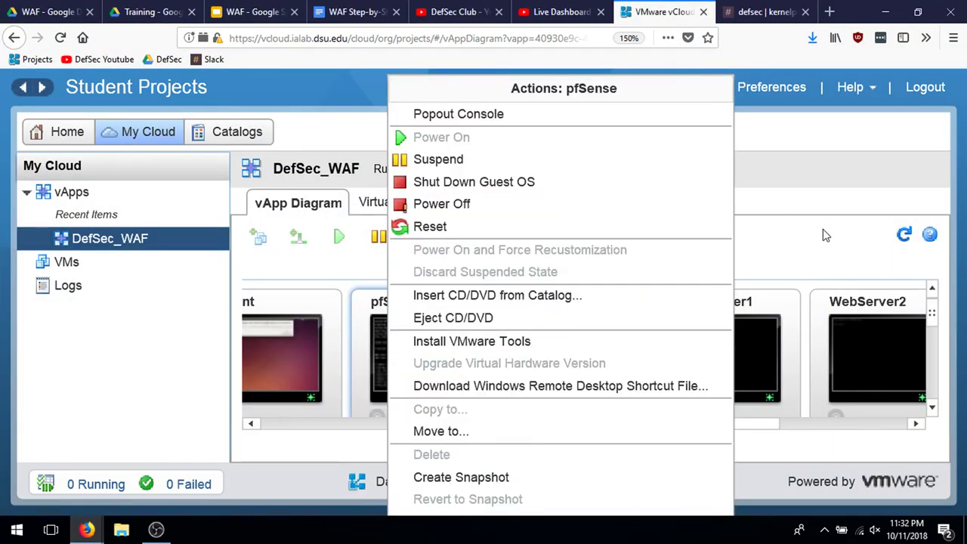
{"action": "left_click", "coordinate": [786, 189]}
{"action": "left_click", "coordinate": [627, 39]}
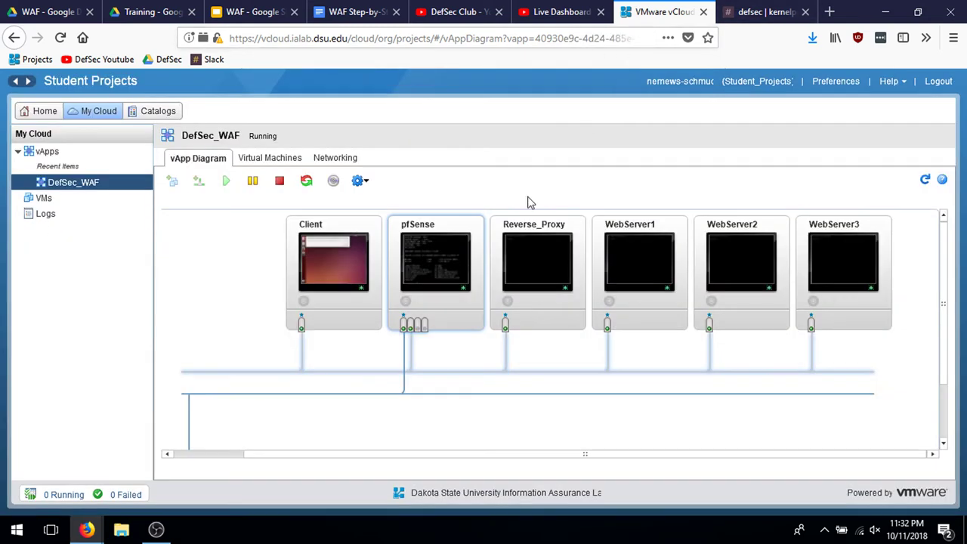
{"action": "right_click", "coordinate": [420, 286]}
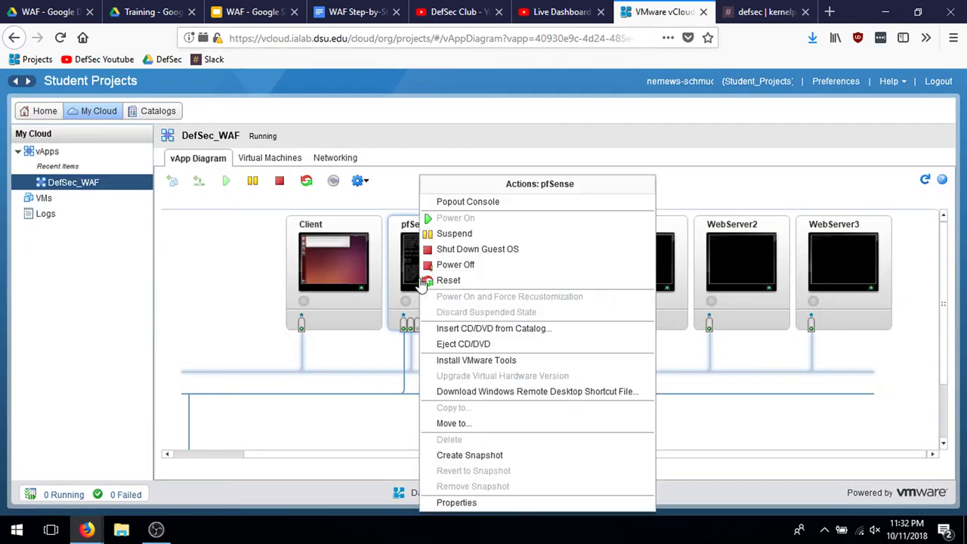
{"action": "left_click", "coordinate": [492, 511]}
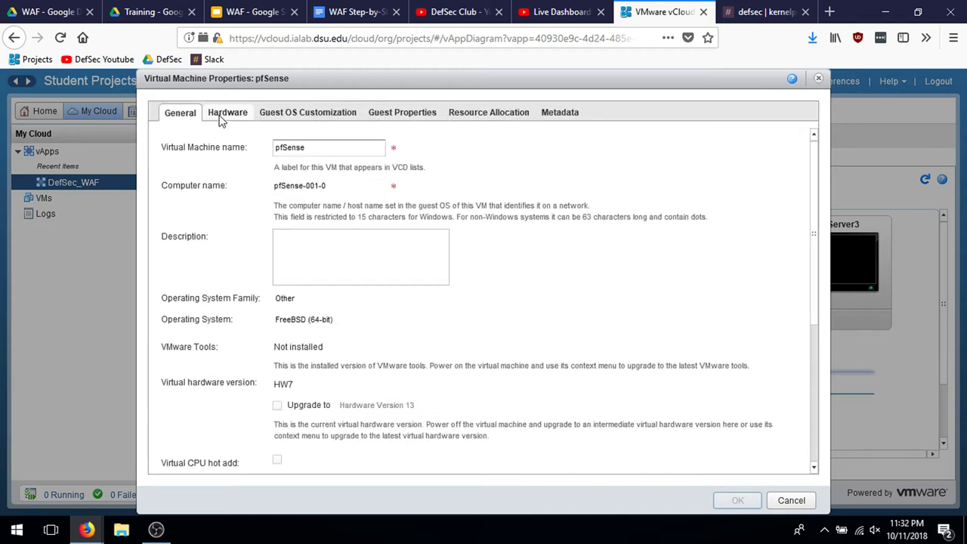
{"action": "left_click", "coordinate": [226, 118]}
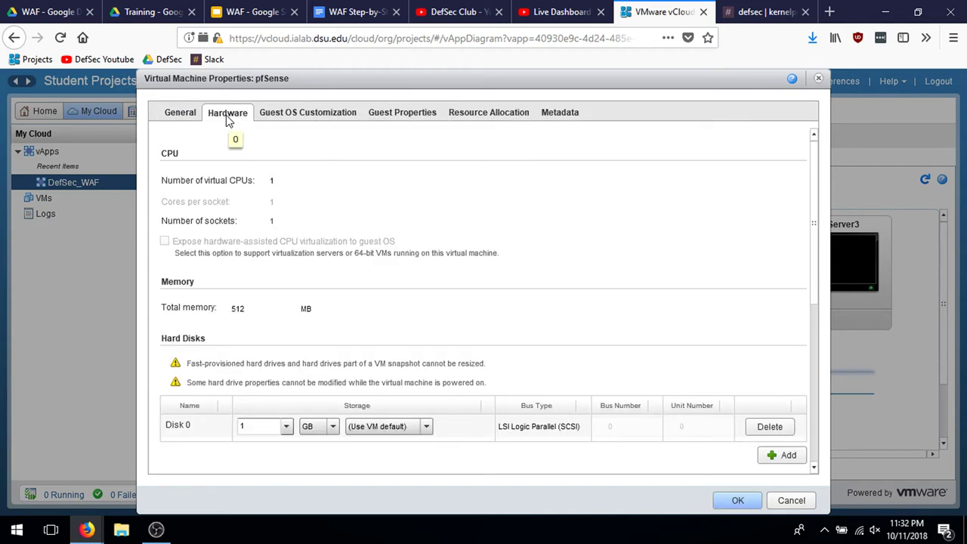
{"action": "left_click_drag", "start_coordinate": [816, 209], "coordinate": [823, 368]}
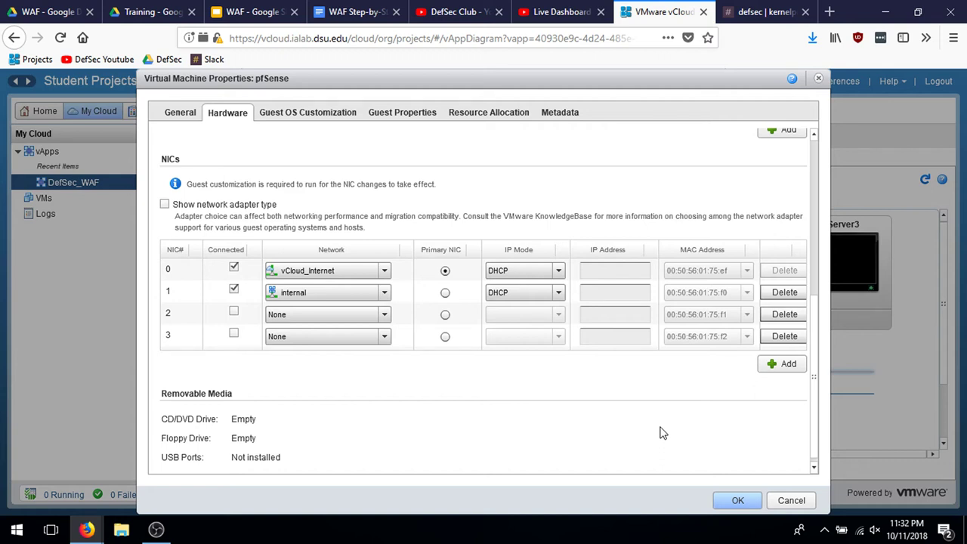
{"action": "left_click", "coordinate": [793, 501]}
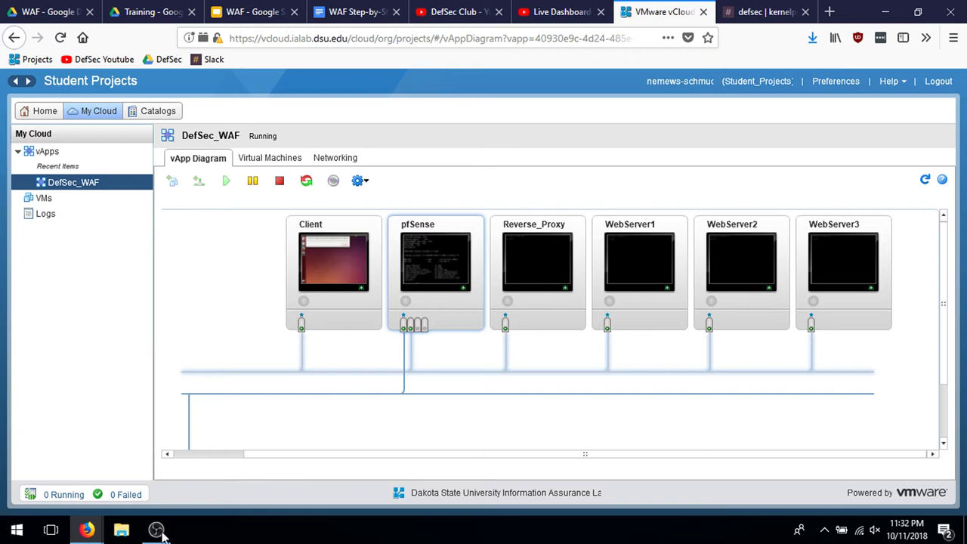
{"action": "mouse_move", "coordinate": [87, 530]}
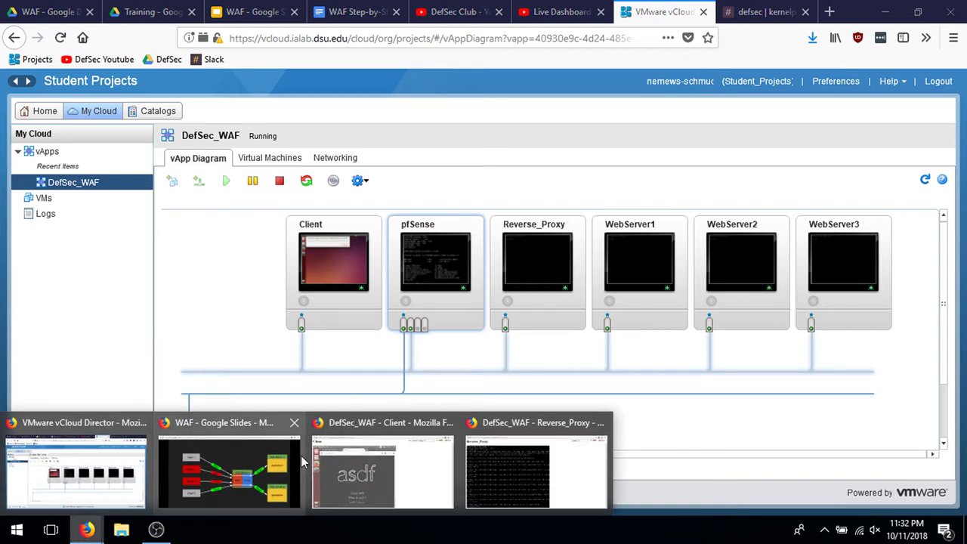
- Rerun apt update in the Reverse_Proxy console
{"action": "left_click", "coordinate": [441, 501]}
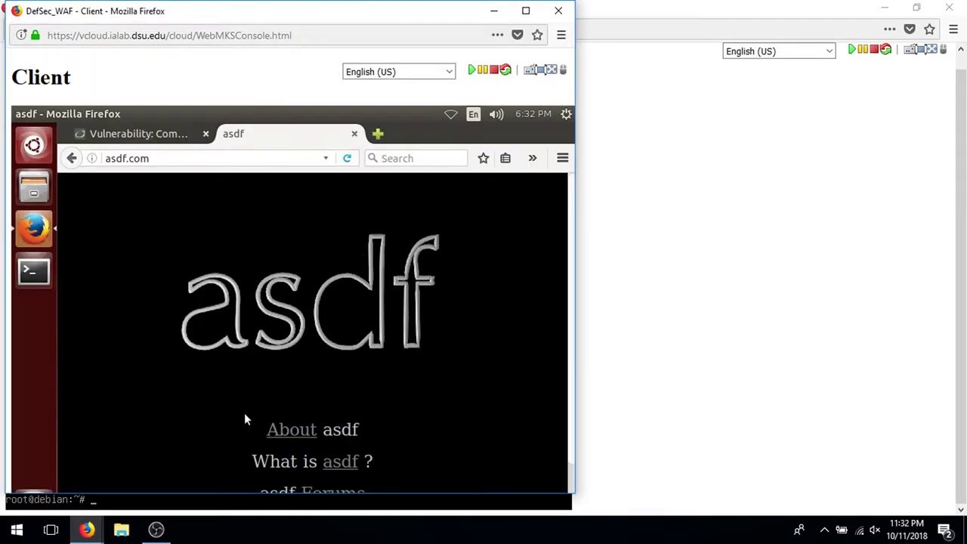
{"action": "left_click", "coordinate": [87, 528]}
{"action": "type", "text": "apt update"}
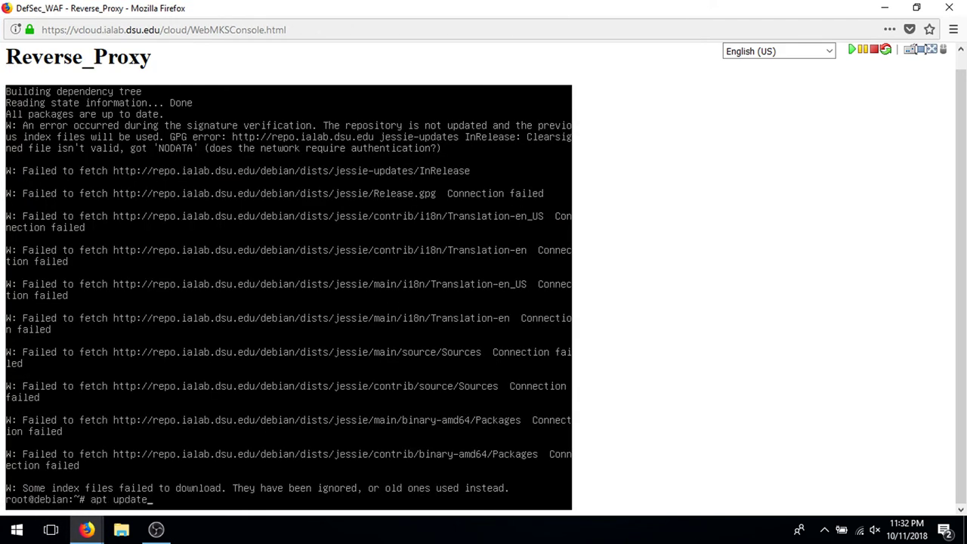
{"action": "key", "text": "Return"}
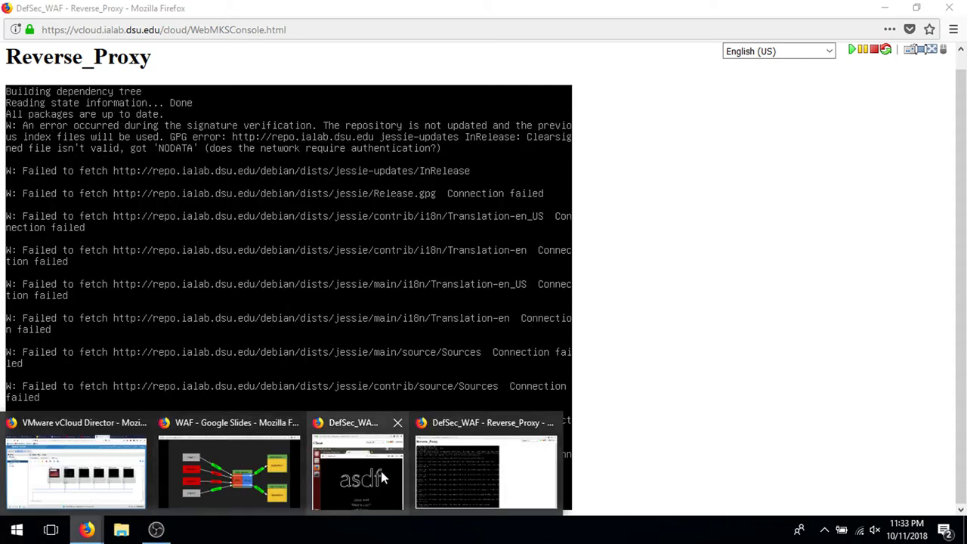
- Ping 8.8.8.8 from Reverse_Proxy, then stop it with Ctrl+C
{"action": "type", "text": "ping 8.8.8.8"}
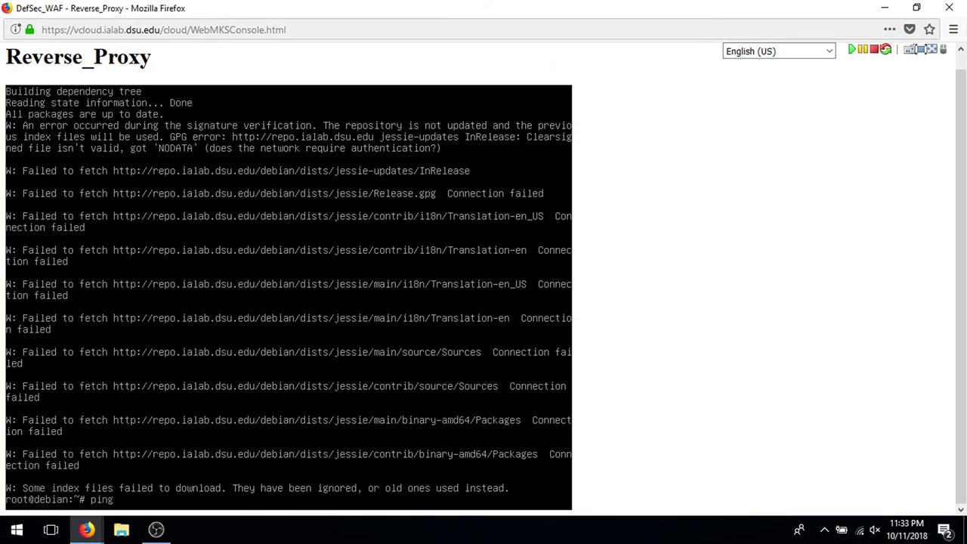
{"action": "key", "text": "Return"}
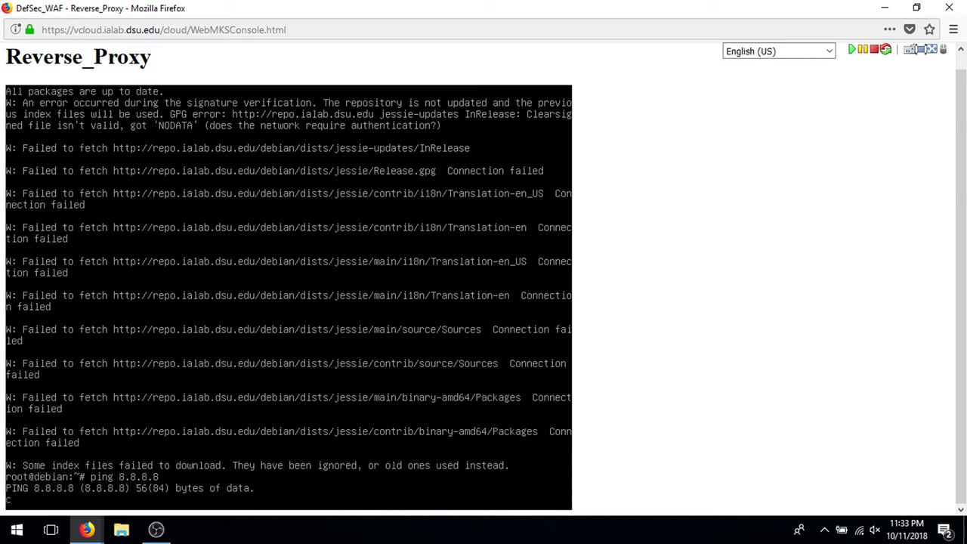
{"action": "key", "text": "Return"}
{"action": "key", "text": "Return"}
{"action": "key", "text": "Return"}
{"action": "key", "text": "ctrl+c"}
{"action": "key", "text": "ctrl+c"}
{"action": "key", "text": "ctrl+c"}
{"action": "key", "text": "ctrl+c"}
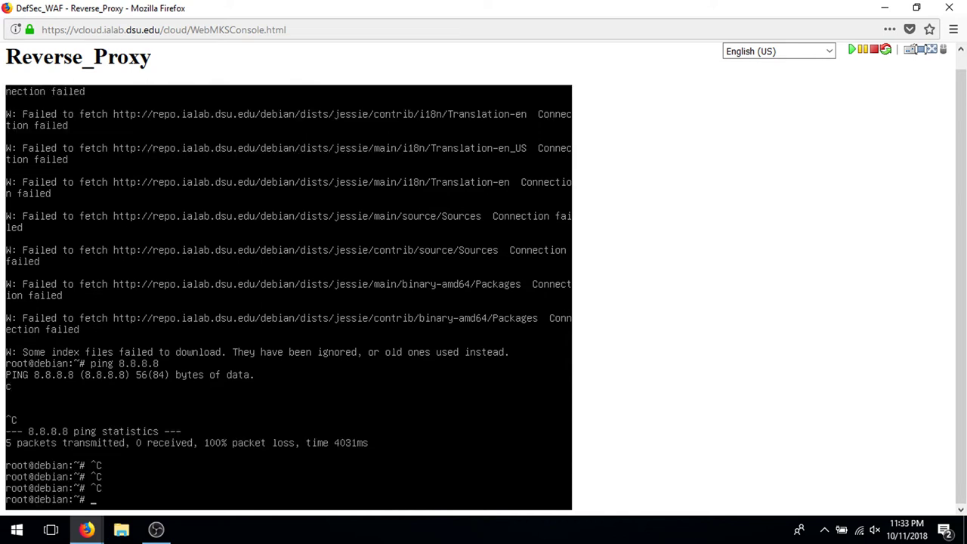
- Resolve google.com with dig @8.8.8.8, then request it with curl google.com
{"action": "type", "text": "dig @8.8.8.8 google.com"}
{"action": "key", "text": "Return"}
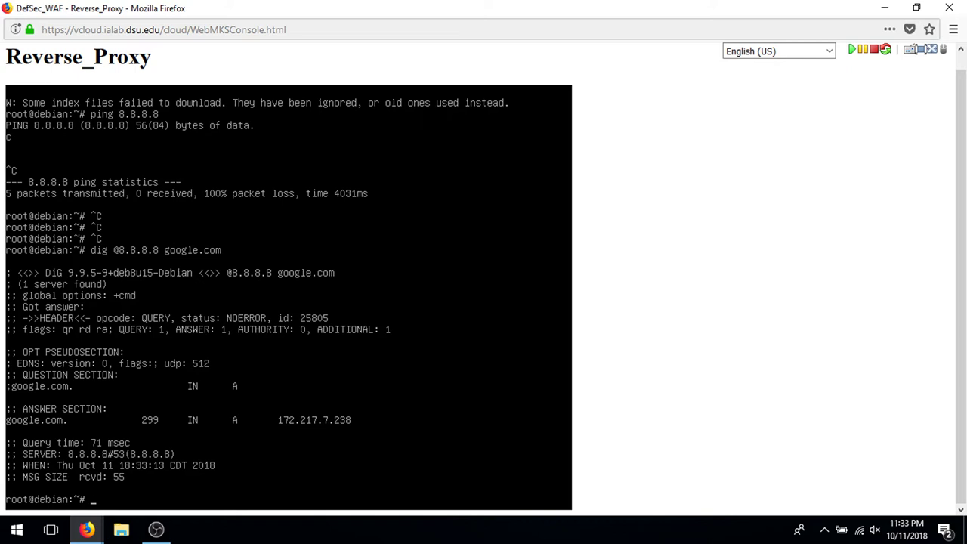
{"action": "key", "text": "Up"}
{"action": "key", "text": "Up"}
{"action": "key", "text": "Up"}
{"action": "key", "text": "Down"}
{"action": "key", "text": "Down"}
{"action": "key", "text": "Down"}
{"action": "type", "text": "curl google.com"}
{"action": "key", "text": "Return"}
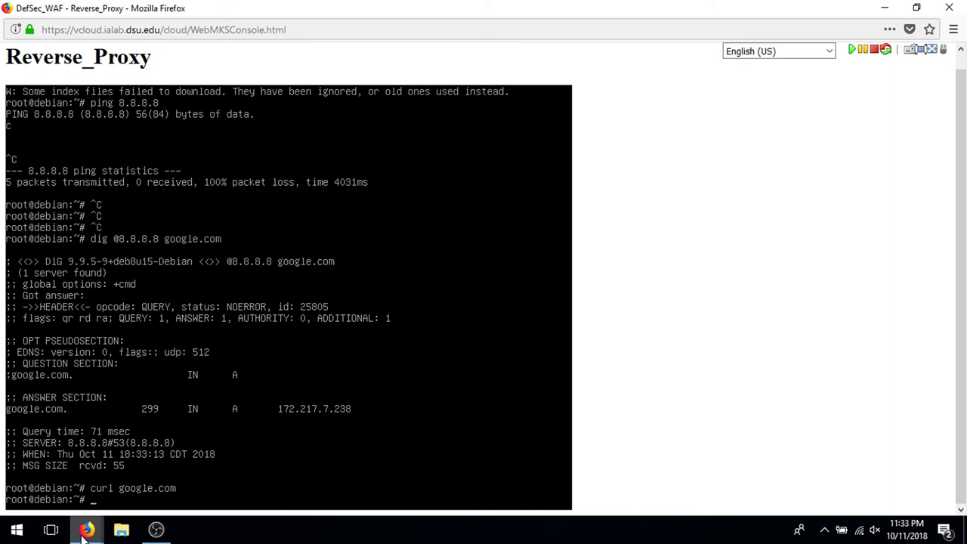
- Reload asdf.com in the Client console's browser
{"action": "mouse_move", "coordinate": [86, 529]}
{"action": "left_click", "coordinate": [350, 504]}
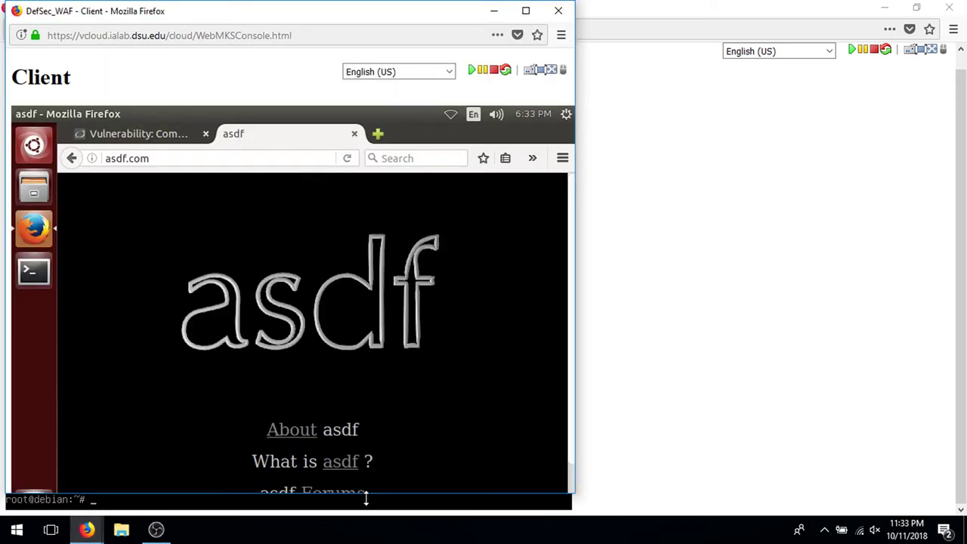
{"action": "left_click", "coordinate": [250, 159]}
{"action": "key", "text": "Return"}
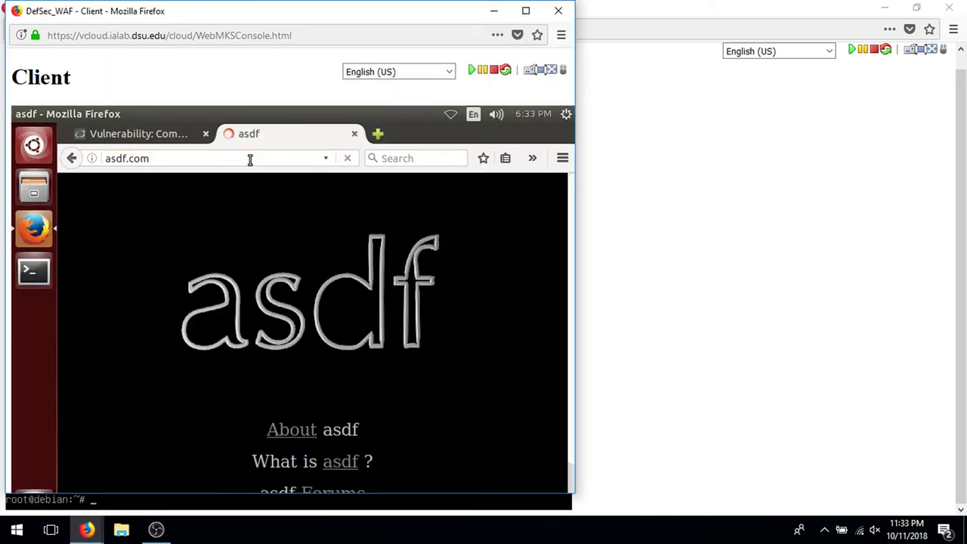
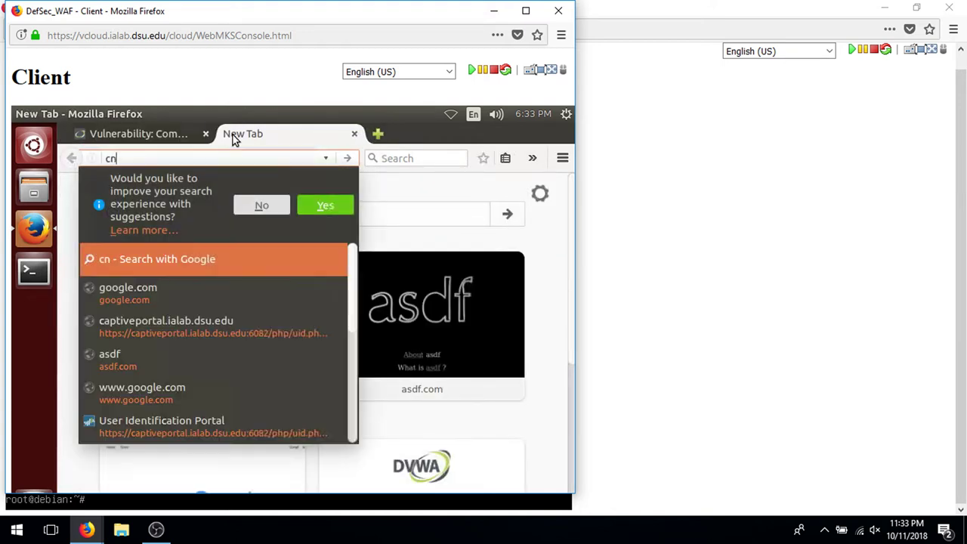
- Load cnn.com in the client browser, then rerun curl google.com on Reverse_Proxy
{"action": "key", "text": "Return"}
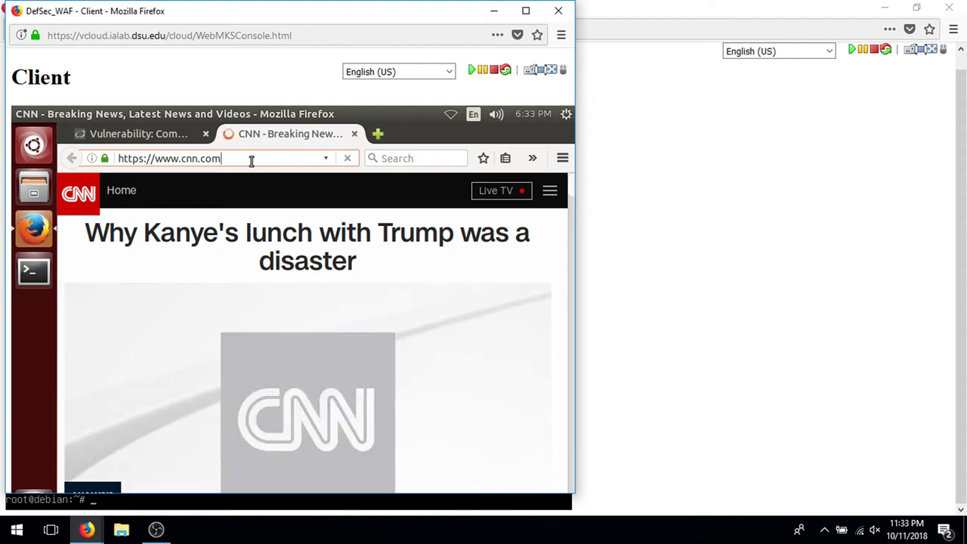
{"action": "type", "text": "a"}
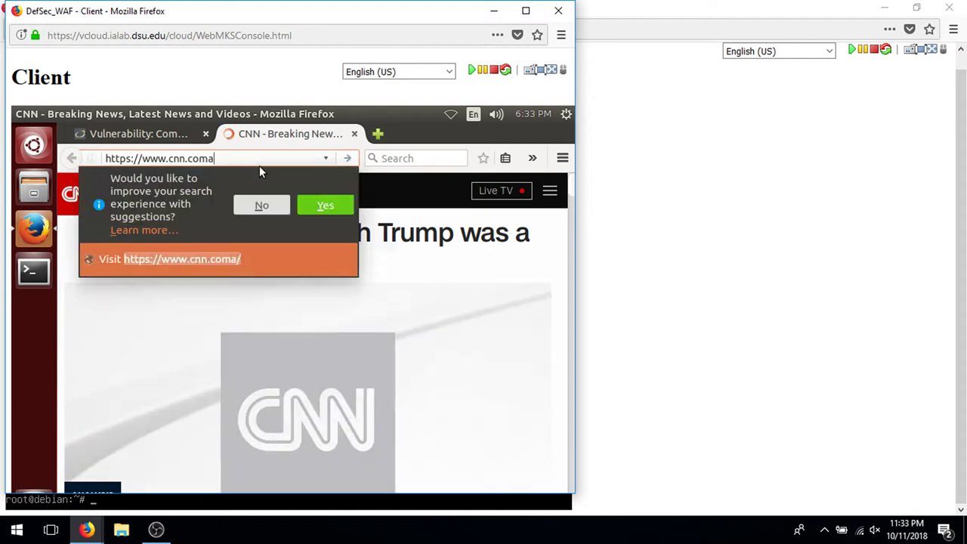
{"action": "left_click", "coordinate": [668, 6]}
{"action": "key", "text": "Up"}
{"action": "key", "text": "Return"}
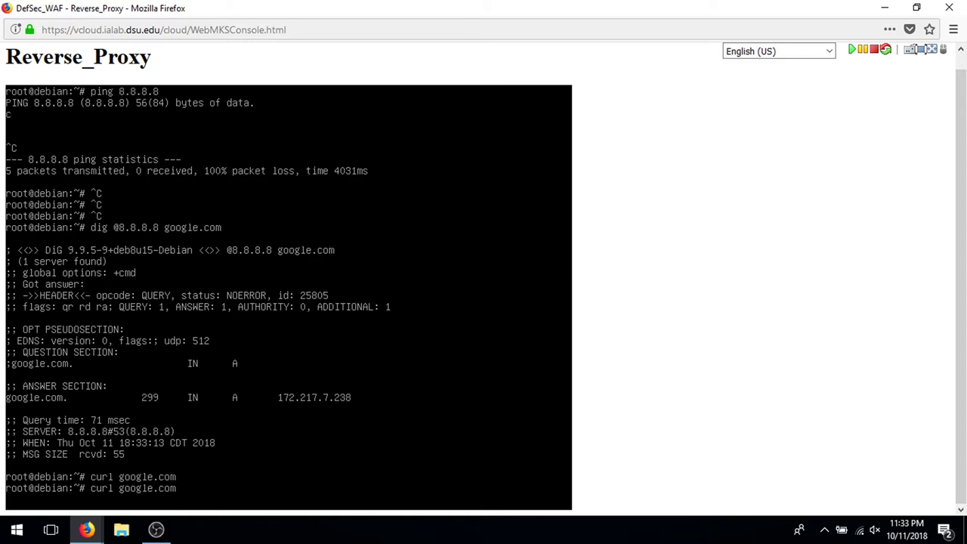
- Run curl google.com -L to follow redirects and print the page HTML
{"action": "key", "text": "Up"}
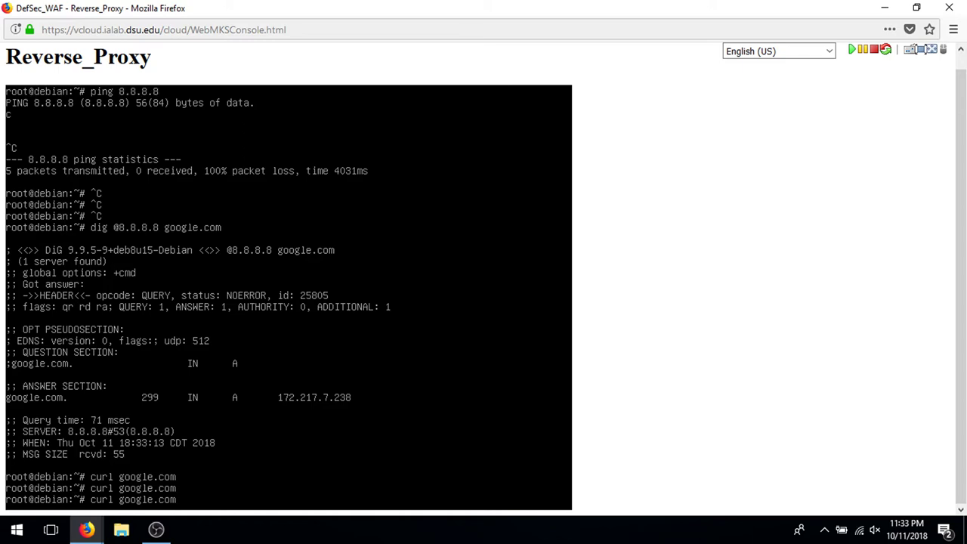
{"action": "type", "text": "-L"}
{"action": "key", "text": "Return"}
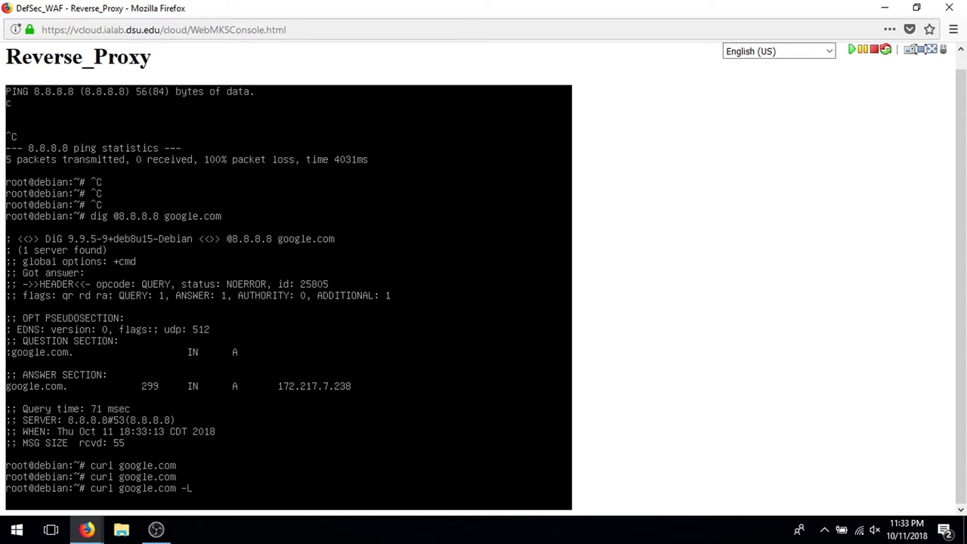
{"action": "key", "text": "Up"}
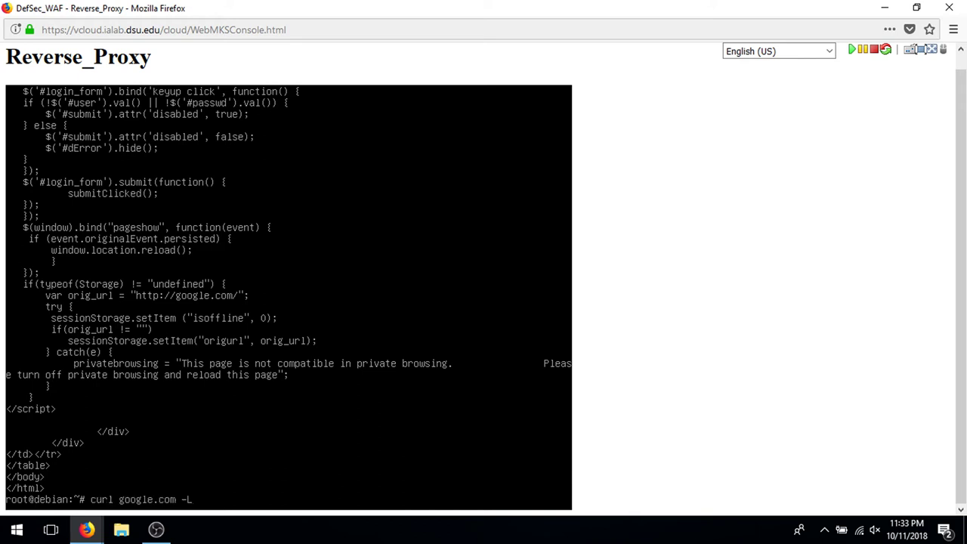
{"action": "key", "text": "Down"}
{"action": "key", "text": "Up"}
{"action": "key", "text": "Up"}
{"action": "key", "text": "Up"}
{"action": "key", "text": "Up"}
{"action": "key", "text": "Up"}
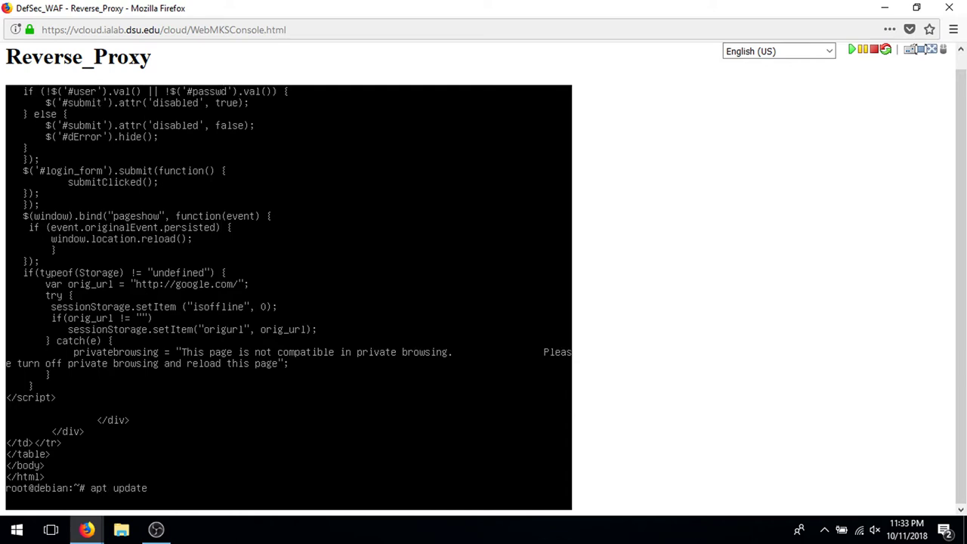
- Run apt update, then resolve repo.ialab.dsu.edu with nslookup
{"action": "key", "text": "Return"}
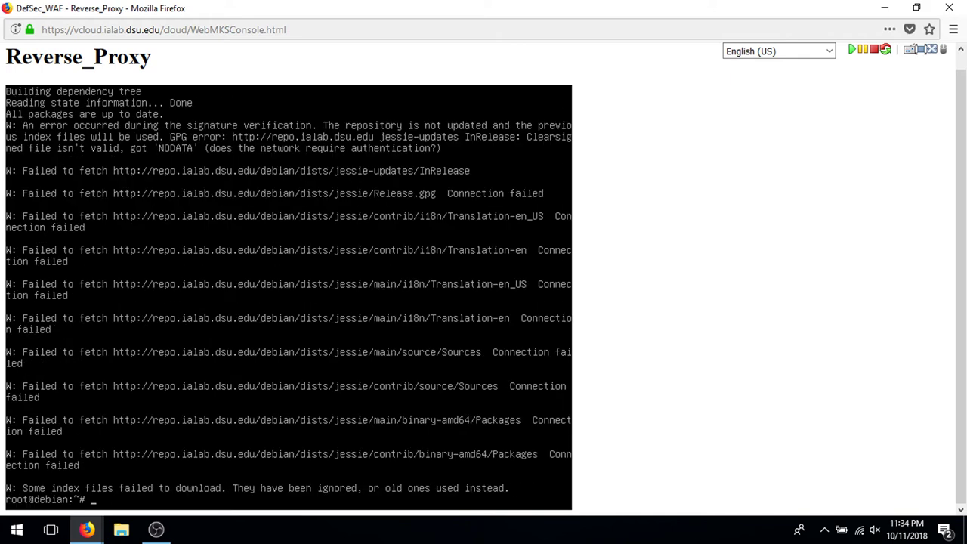
{"action": "key", "text": "Return"}
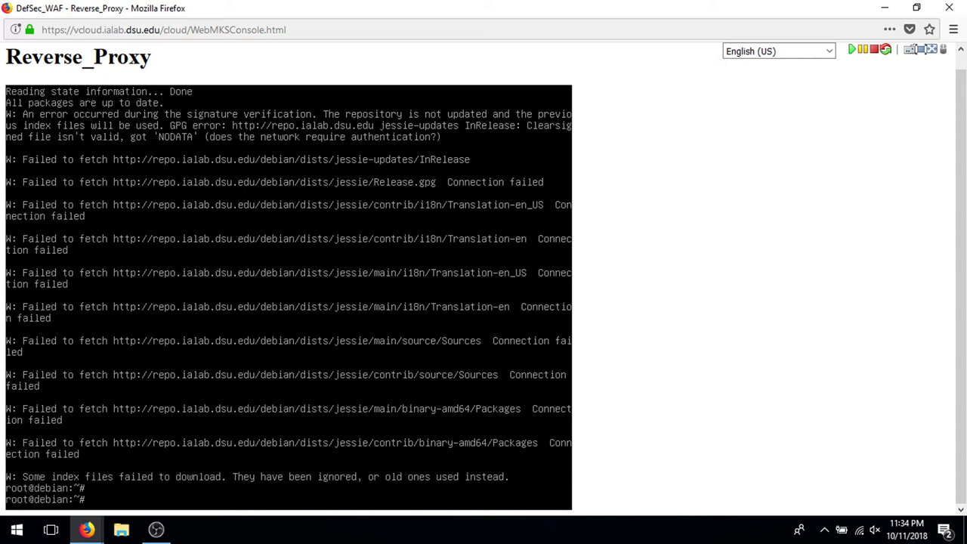
{"action": "key", "text": "BackSpace"}
{"action": "key", "text": "BackSpace"}
{"action": "type", "text": "nslookup repo.ialab.dsu.edu"}
{"action": "key", "text": "Return"}
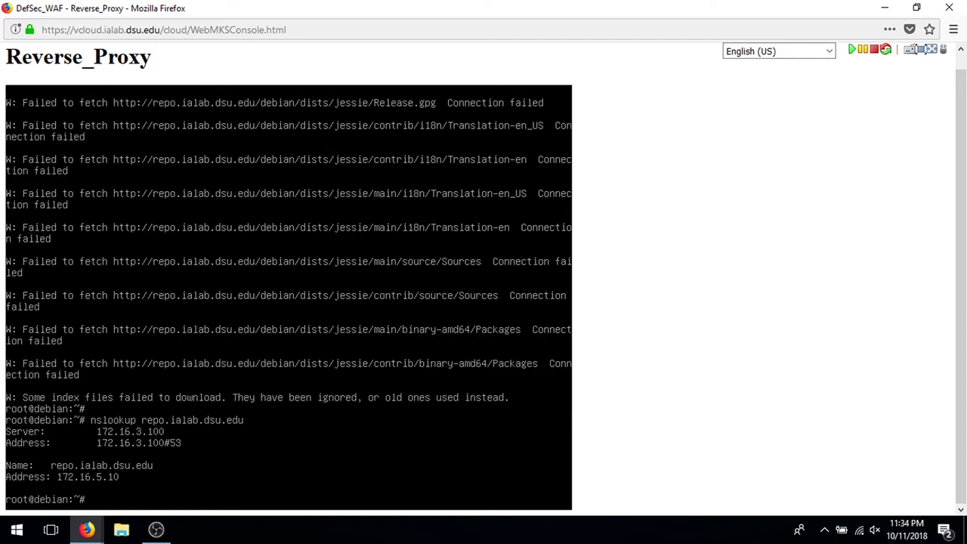
- Rerun apt update from history, then type the libapache2 proxy-html install command
{"action": "key", "text": "Up"}
{"action": "key", "text": "Up"}
{"action": "key", "text": "Up"}
{"action": "key", "text": "Down"}
{"action": "key", "text": "Return"}
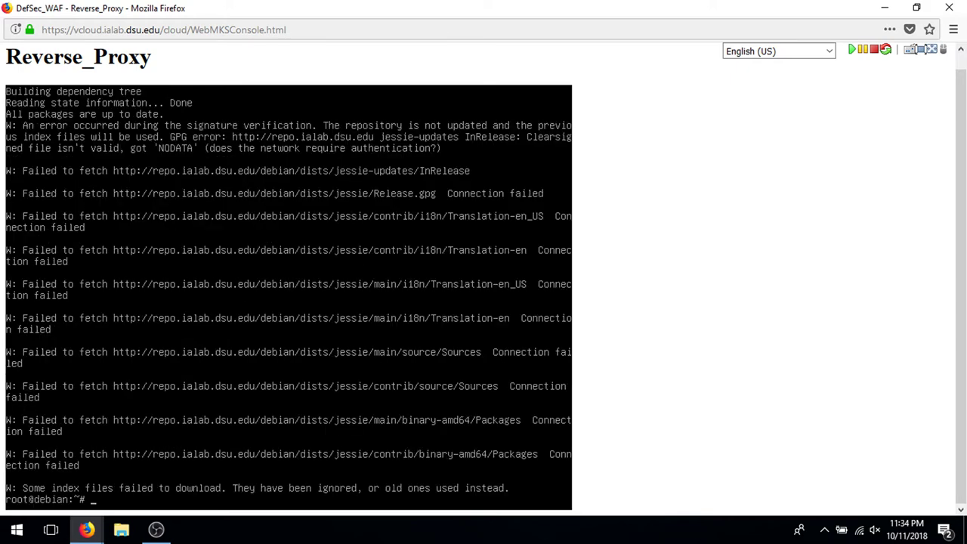
{"action": "type", "text": "apt install libapach2-mod"}
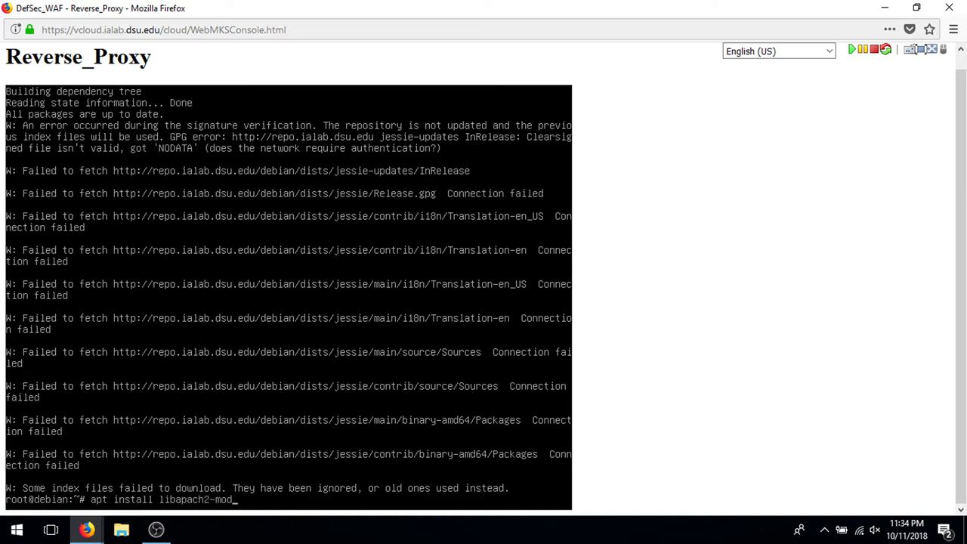
{"action": "type", "text": "-proxy-html"}
- Install libapache2-mod-proxy-html after fixing the package-name typo, answering y to both prompts
{"action": "key", "text": "Return"}
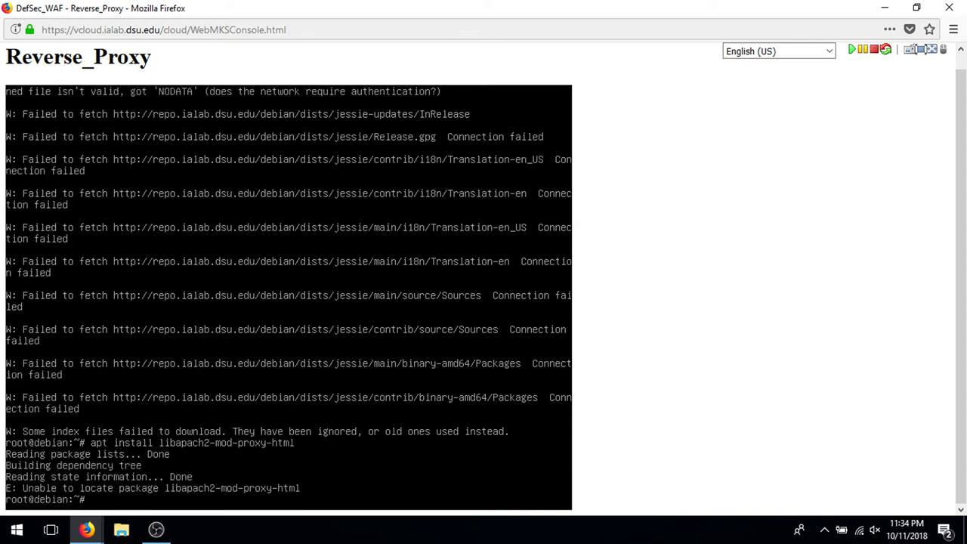
{"action": "key", "text": "Up"}
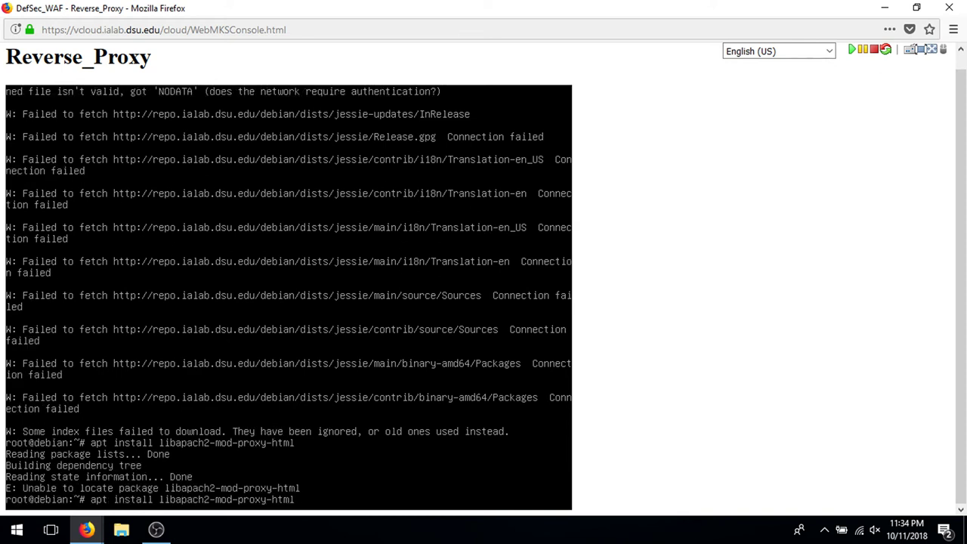
{"action": "key", "text": "Right"}
{"action": "key", "text": "Right"}
{"action": "key", "text": "Right"}
{"action": "key", "text": "Right"}
{"action": "type", "text": "e"}
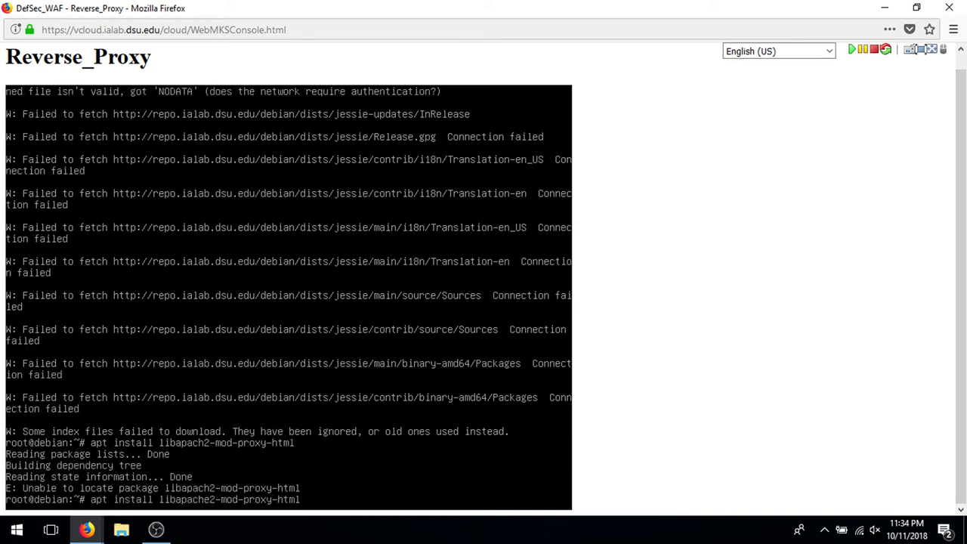
{"action": "key", "text": "Return"}
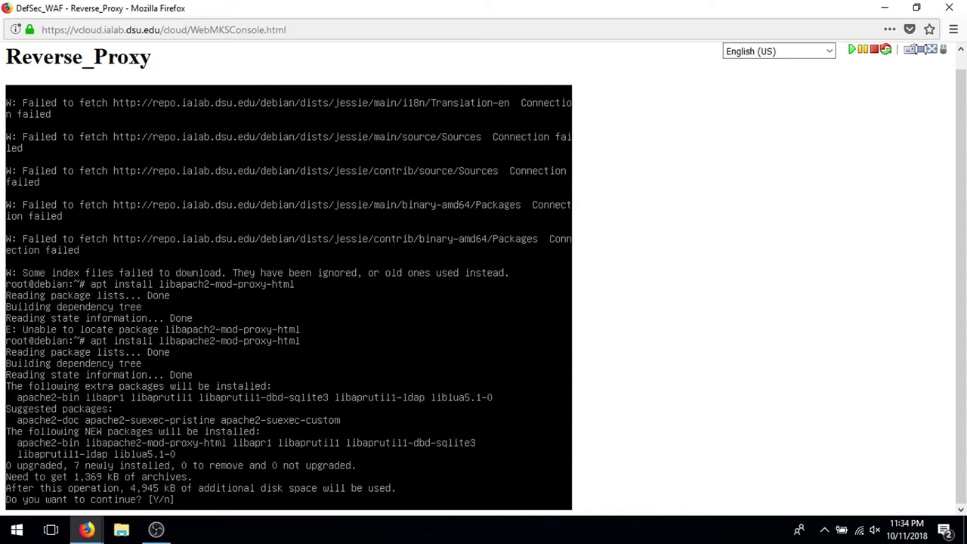
{"action": "type", "text": "y"}
{"action": "key", "text": "Return"}
{"action": "type", "text": "y"}
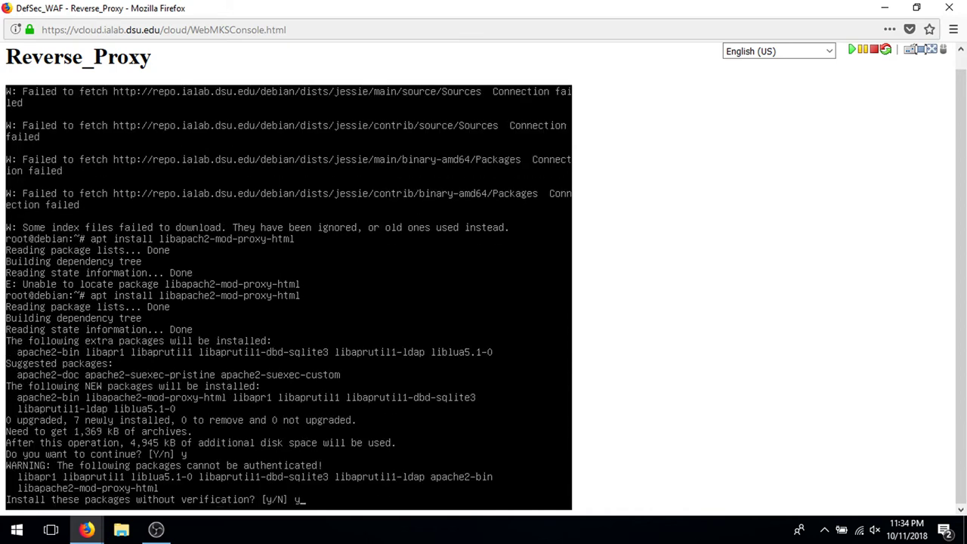
{"action": "key", "text": "Return"}
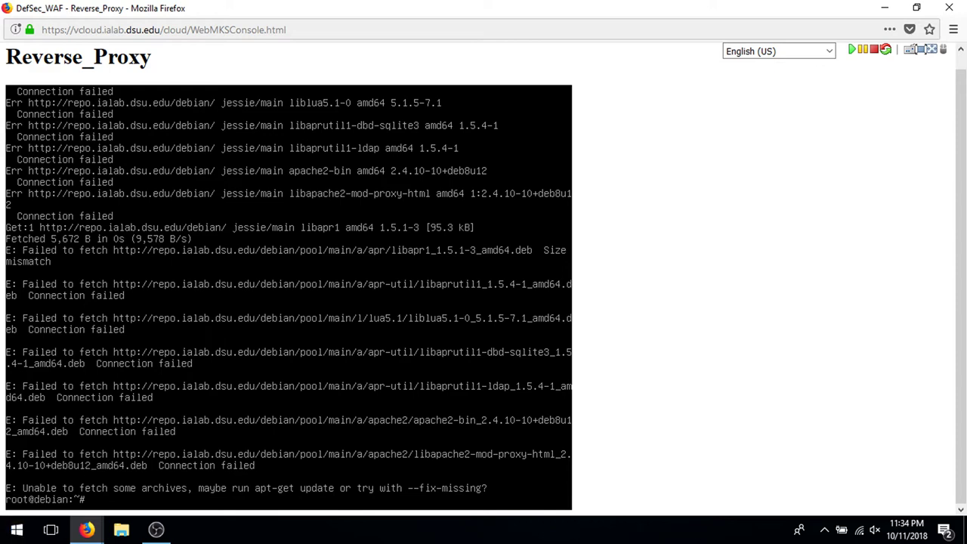
- Return to the vCloud Director browser window and its Home view
{"action": "mouse_move", "coordinate": [86, 529]}
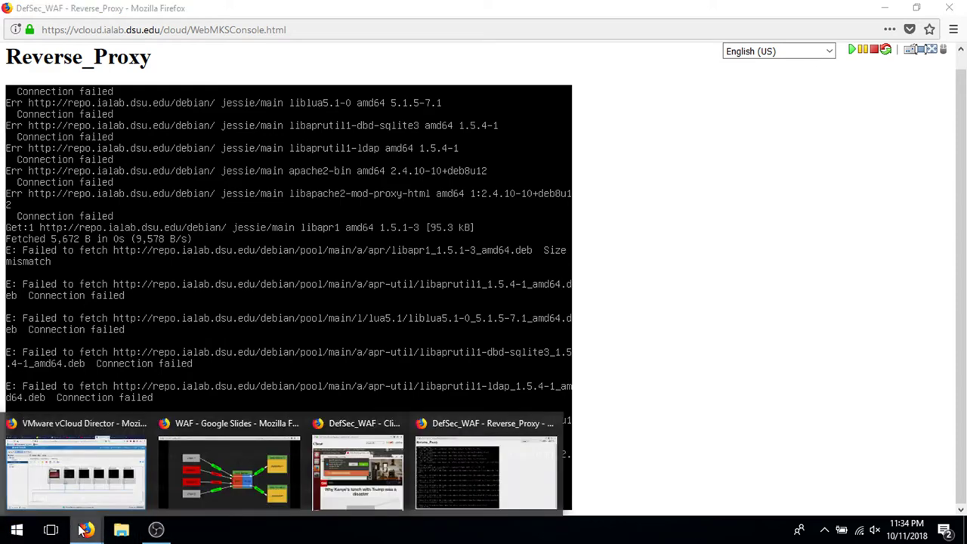
{"action": "left_click", "coordinate": [117, 495]}
{"action": "left_click", "coordinate": [221, 259]}
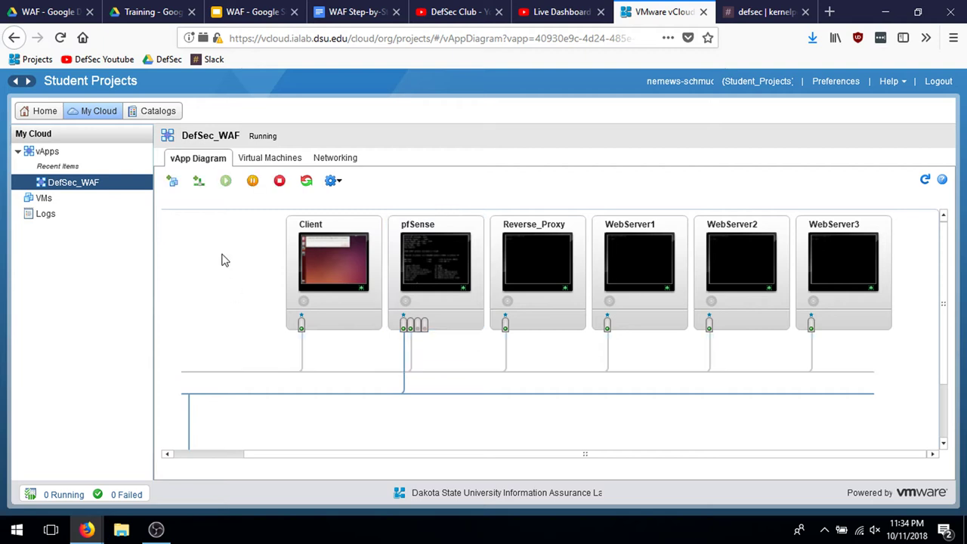
{"action": "left_click", "coordinate": [44, 113]}
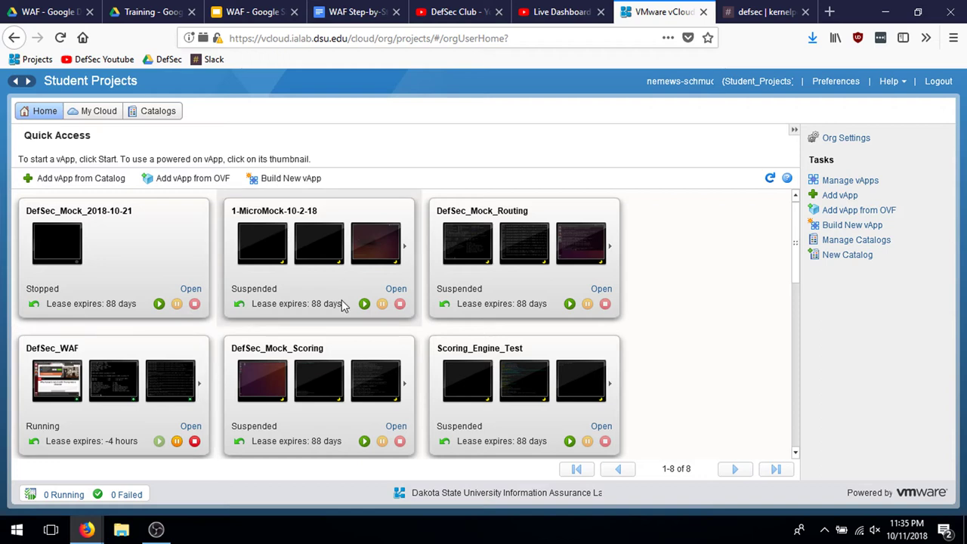
{"action": "scroll", "coordinate": [341, 304], "scroll_direction": "down", "scroll_amount": 2}
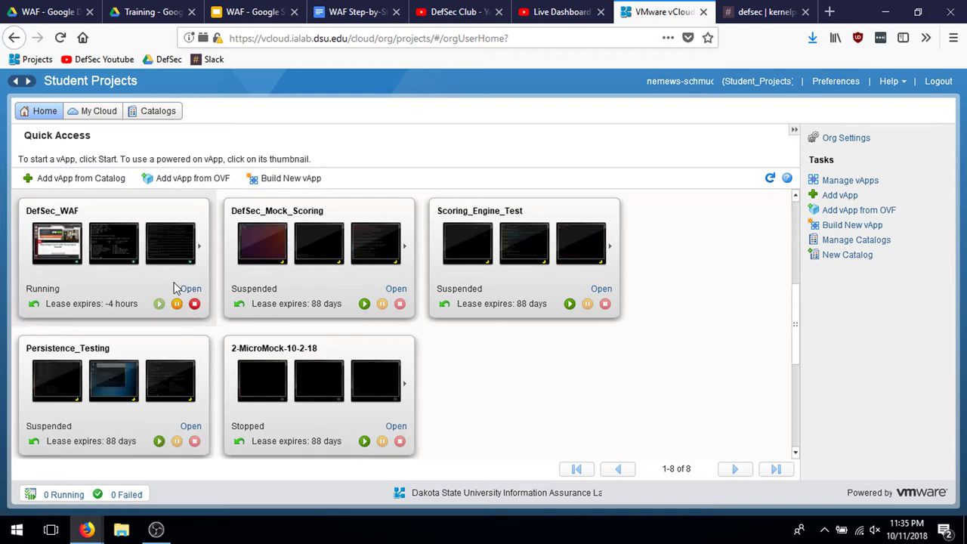
- Check Reset leases in the DefSec_WAF vApp's General properties and save
{"action": "right_click", "coordinate": [91, 297]}
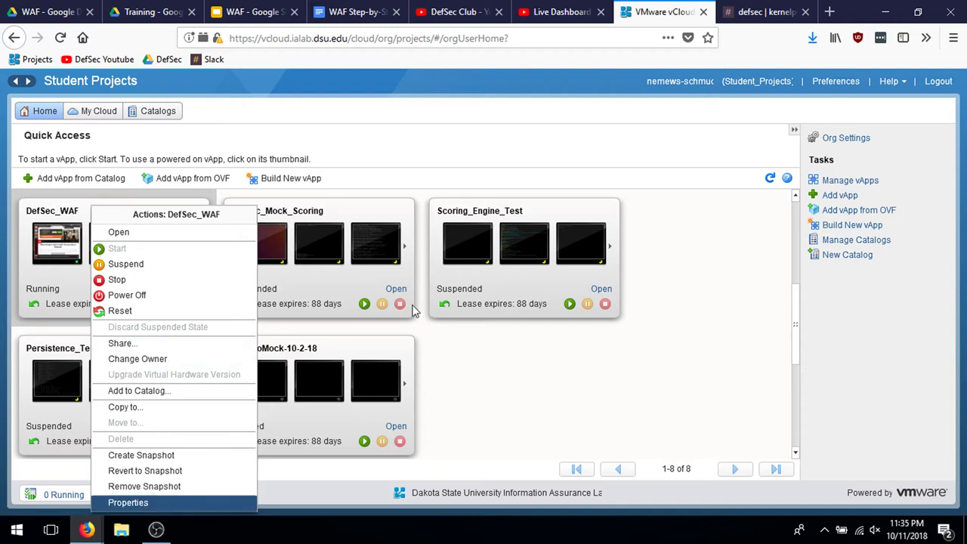
{"action": "key", "text": "Return"}
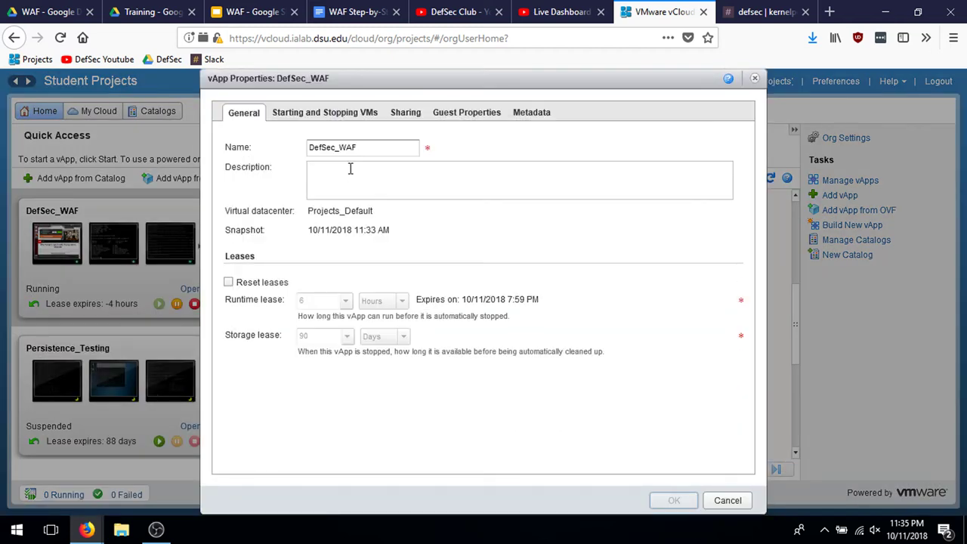
{"action": "left_click", "coordinate": [300, 115]}
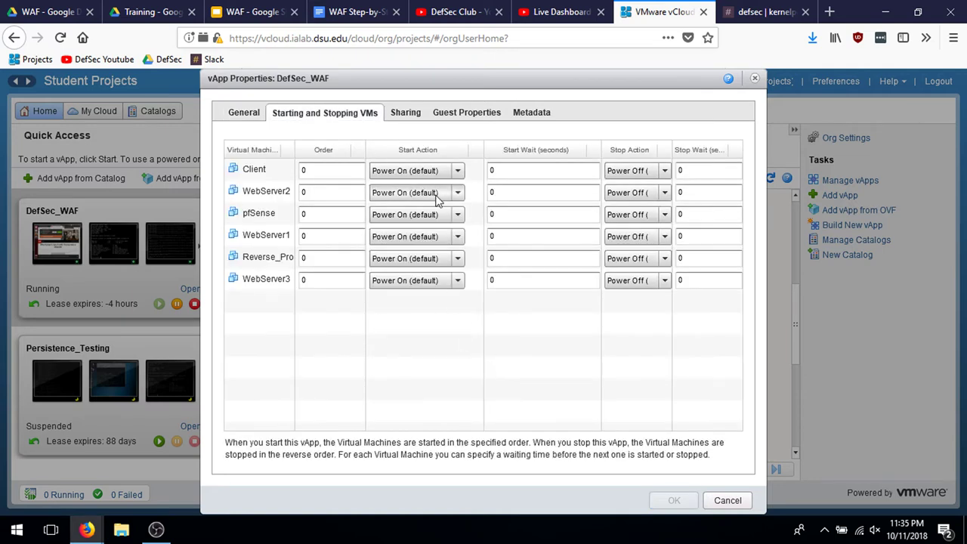
{"action": "left_click", "coordinate": [400, 124]}
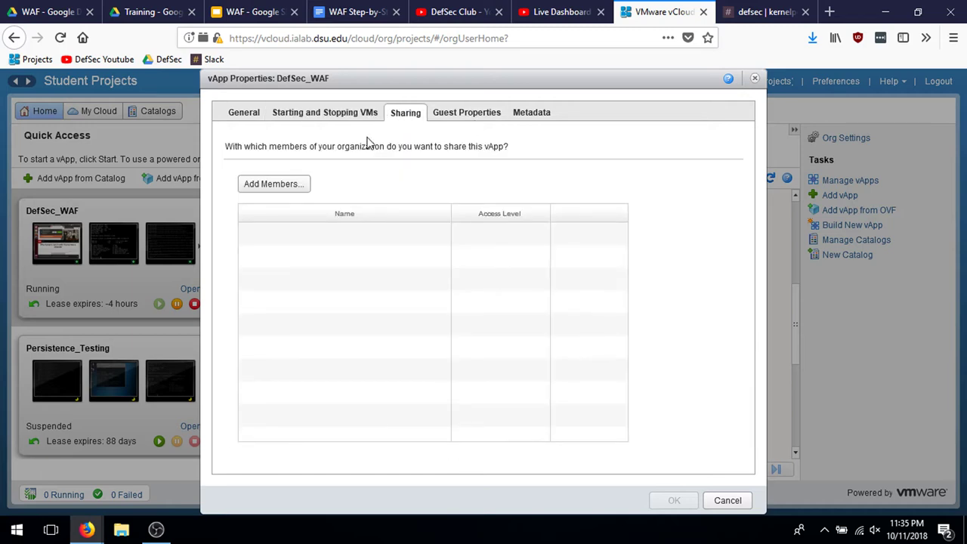
{"action": "left_click", "coordinate": [318, 123]}
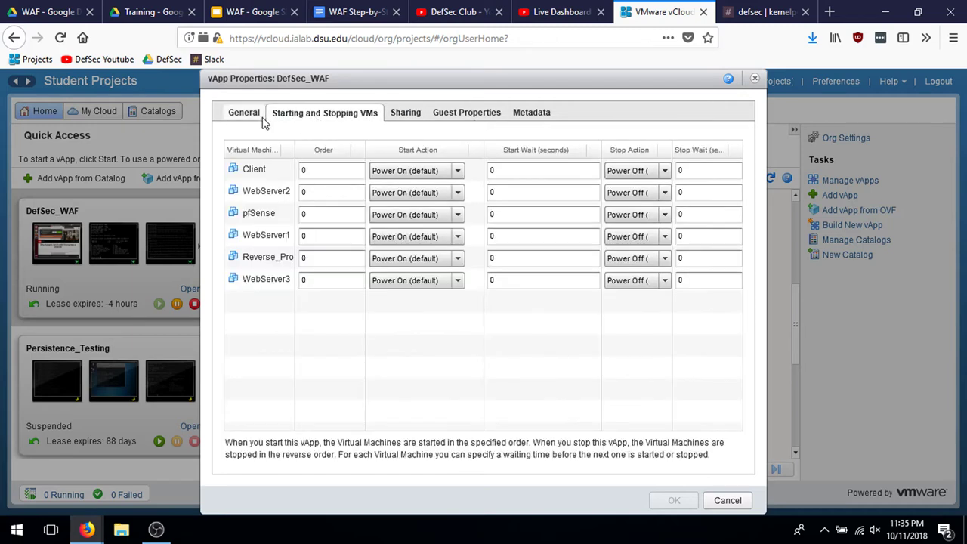
{"action": "left_click", "coordinate": [243, 120]}
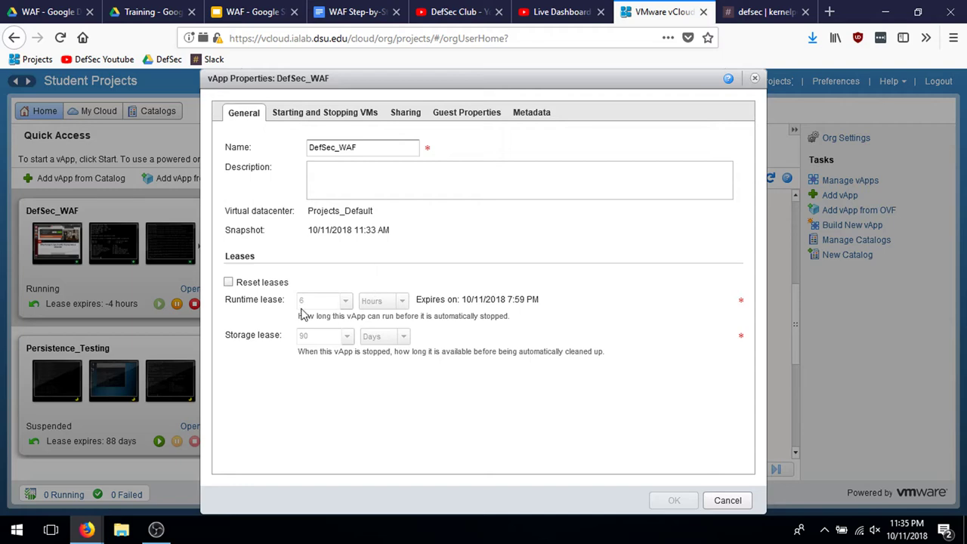
{"action": "left_click", "coordinate": [227, 282]}
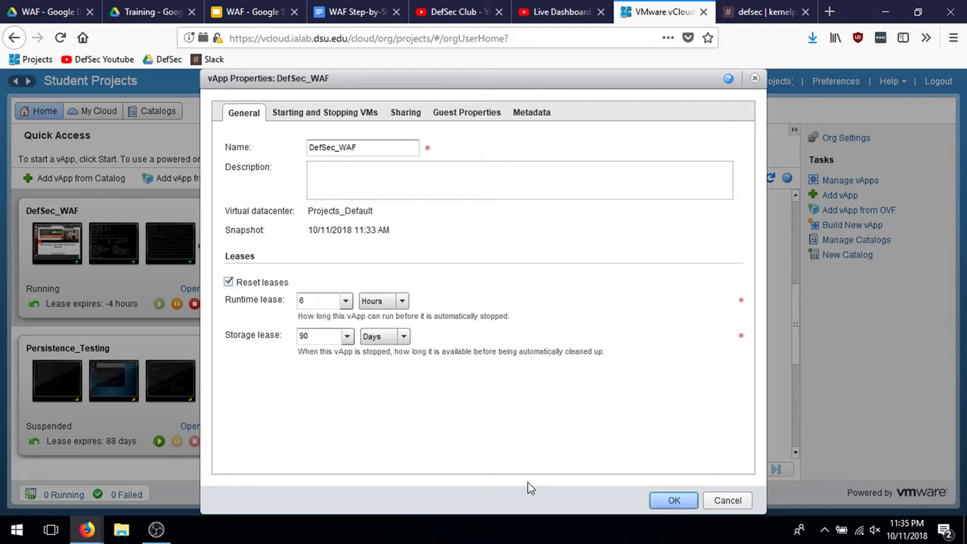
{"action": "left_click", "coordinate": [668, 500]}
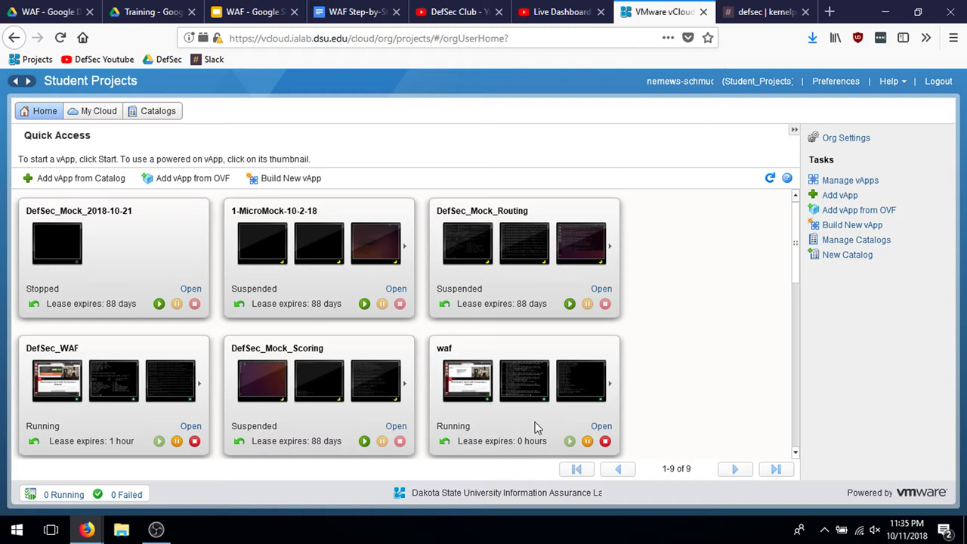
- Open the waf vApp and maximize the Reverse_Proxy console
{"action": "left_click", "coordinate": [601, 428]}
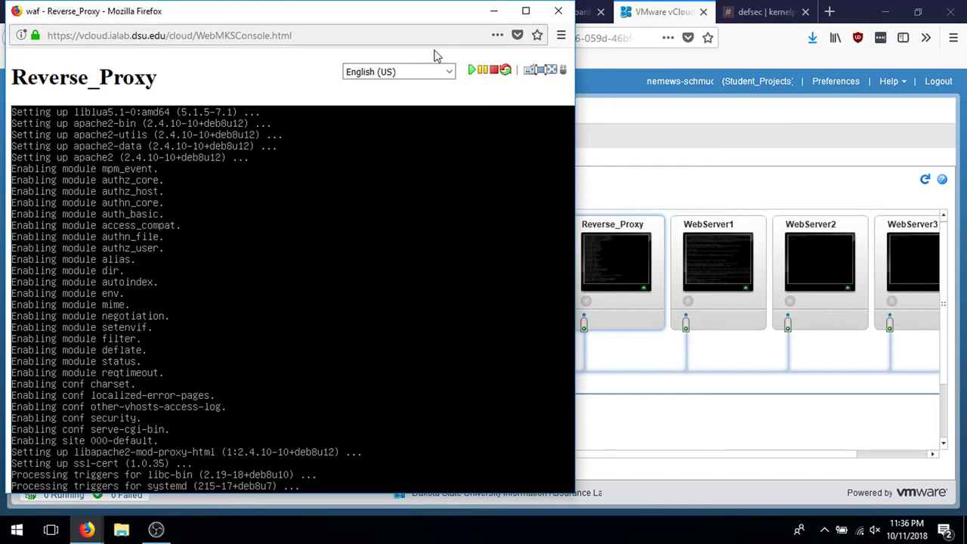
{"action": "left_click", "coordinate": [526, 9]}
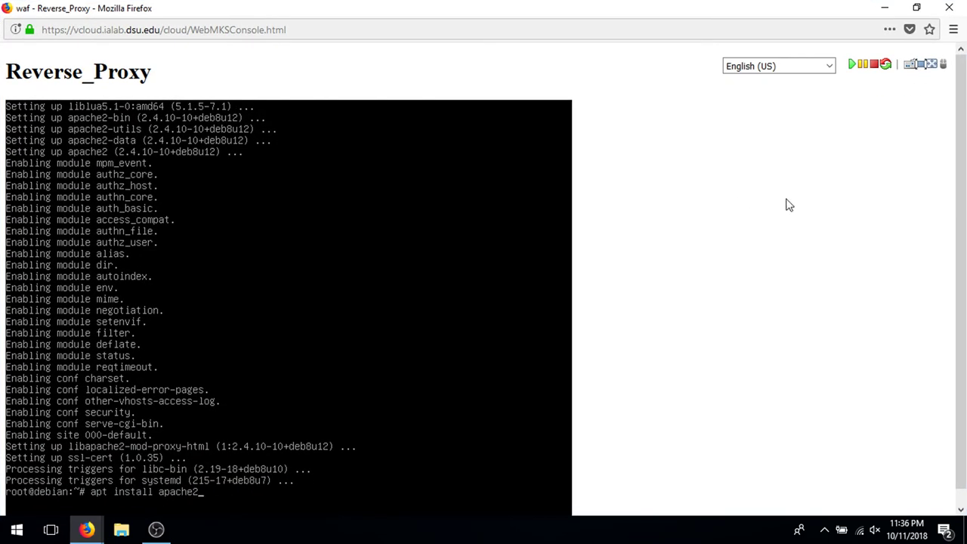
{"action": "scroll", "coordinate": [964, 195], "scroll_direction": "down", "scroll_amount": 1}
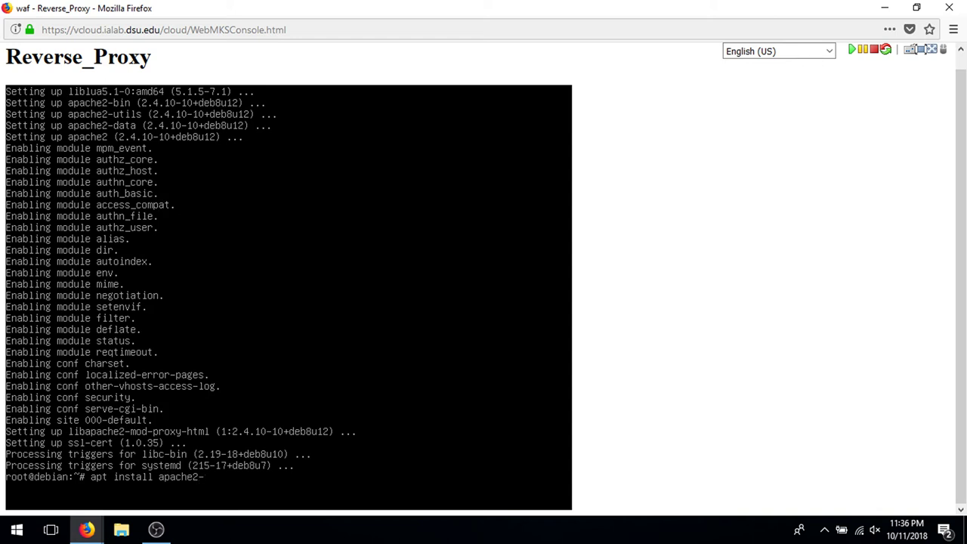
- Run apt install apache2 libapache2-mod-proxy-html, then start typing the vi site-file command
{"action": "key", "text": "BackSpace"}
{"action": "key", "text": "BackSpace"}
{"action": "type", "text": "2 libapache2-"}
{"action": "type", "text": "mod-proxy-html"}
{"action": "key", "text": "Return"}
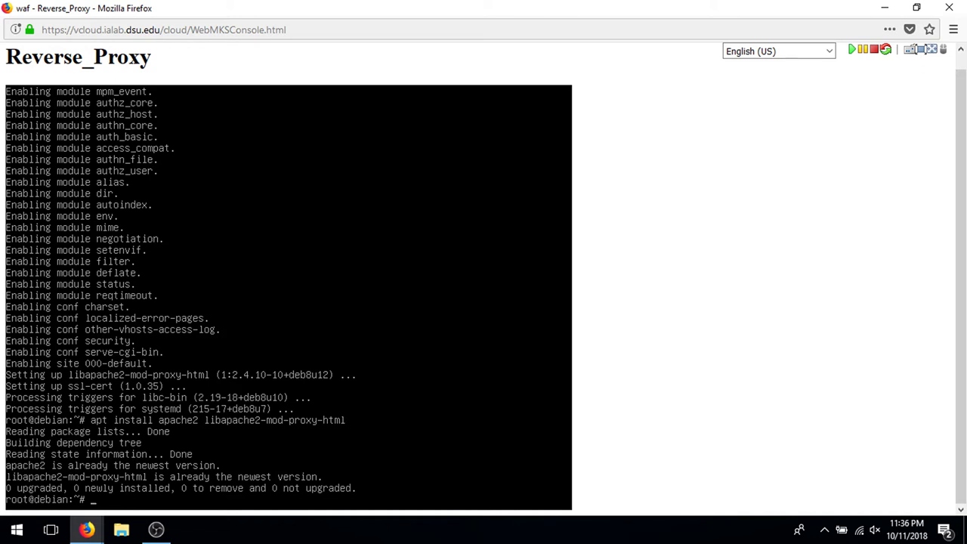
{"action": "type", "text": "vi /etc/apache2/sites-en"}
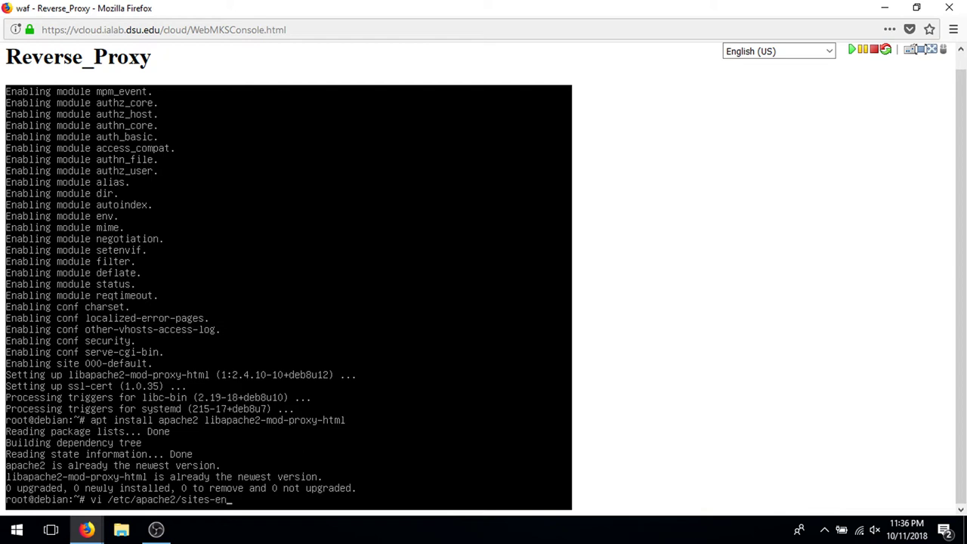
{"action": "type", "text": "abled/0"}
- Open 000-default.conf in vi, delete all lines, and save an opening <VirtualHost *:80> tag
{"action": "key", "text": "Tab"}
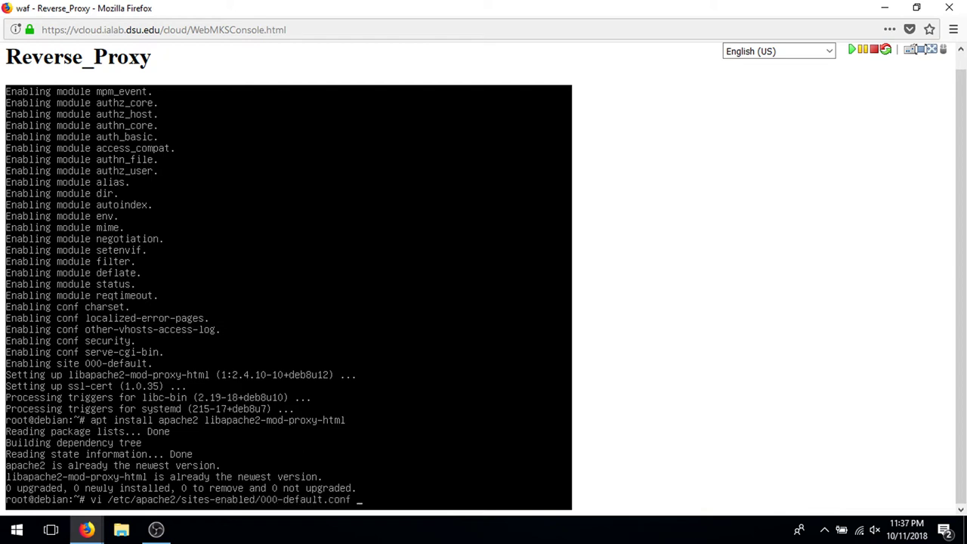
{"action": "key", "text": "Return"}
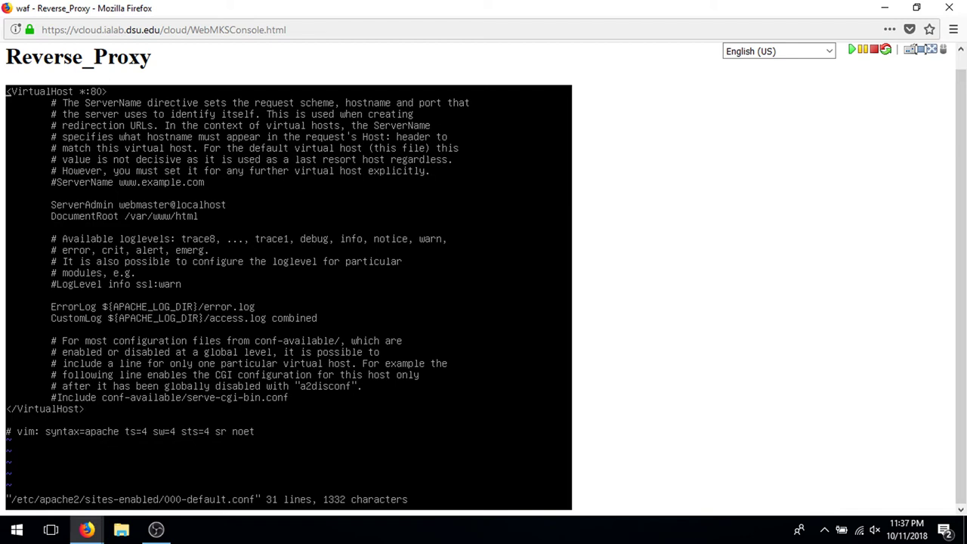
{"action": "key", "text": "d"}
{"action": "key", "text": "shift+g"}
{"action": "type", "text": "i<"}
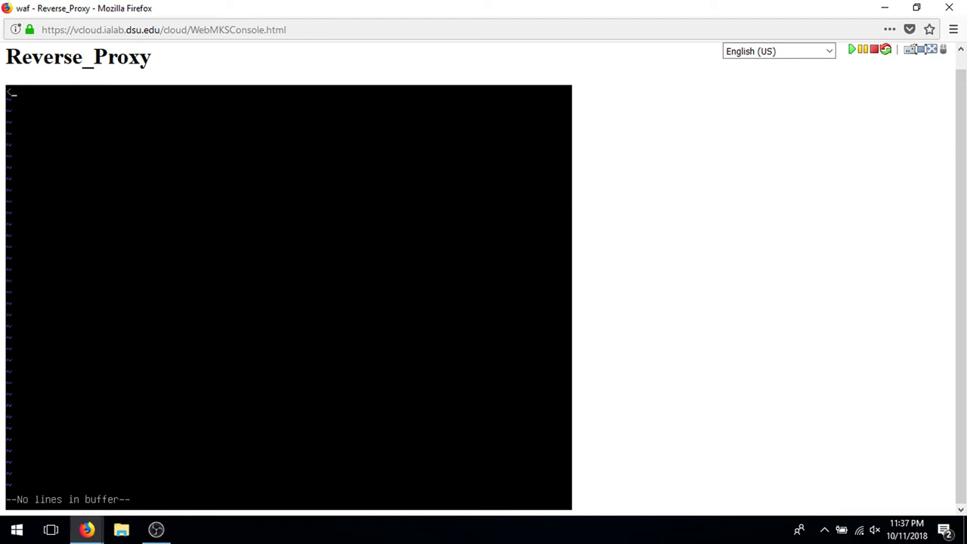
{"action": "type", "text": "VirutalHost *:80>"}
{"action": "key", "text": "Escape"}
{"action": "type", "text": ":w"}
{"action": "key", "text": "Return"}
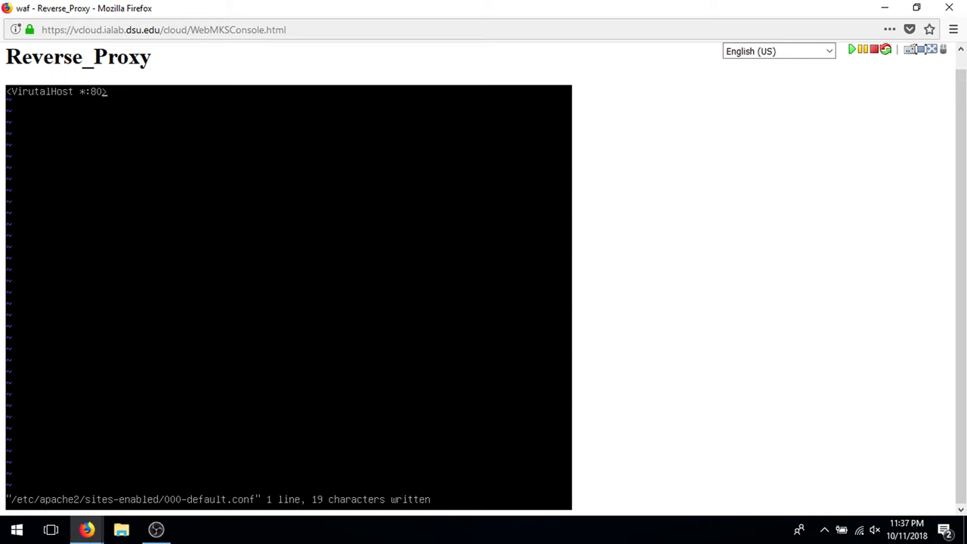
- Add the closing </VirtualHost> tag, fix the VirutalHost misspelling, and save
{"action": "type", "text": "</VirtualHost"}
{"action": "left_click", "coordinate": [68, 92]}
{"action": "key", "text": "x"}
{"action": "key", "text": "p"}
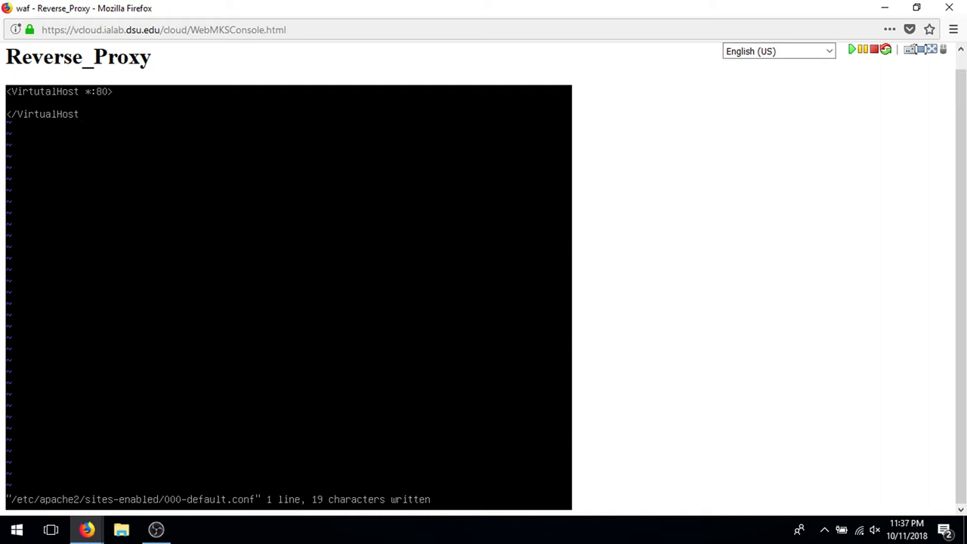
{"action": "type", "text": ":w"}
{"action": "key", "text": "Return"}
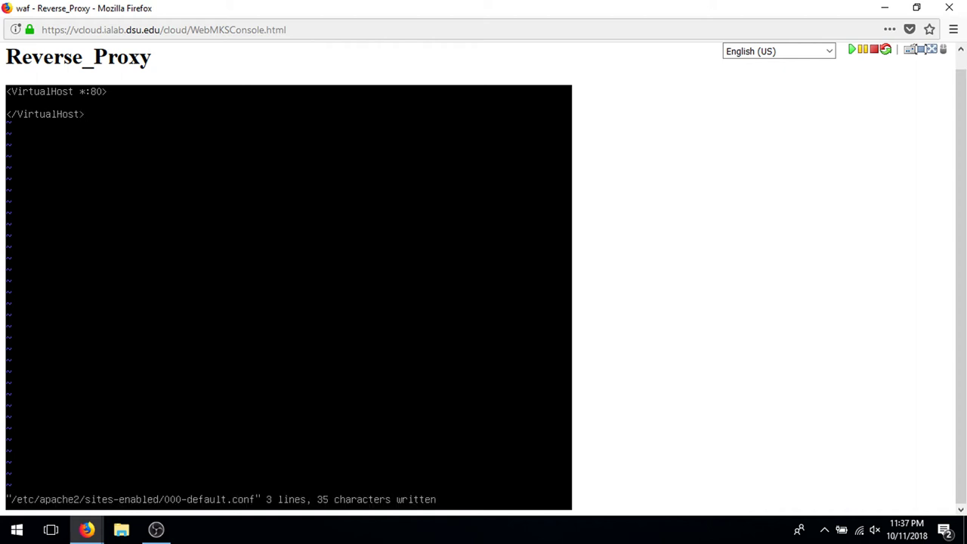
{"action": "key", "text": "Tab"}
{"action": "type", "text": "ProxyPreserveHost O"}
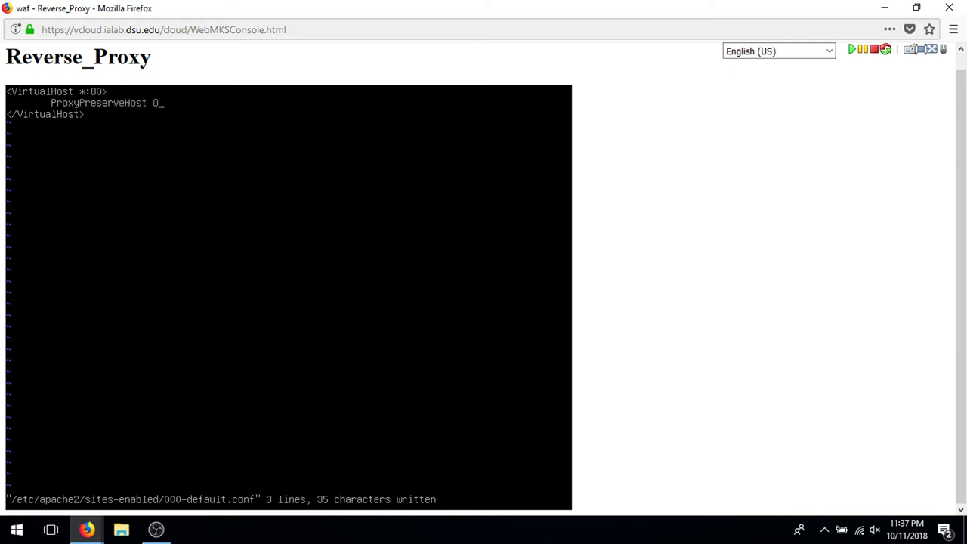
{"action": "type", "text": "n"}
{"action": "type", "text": "o"}
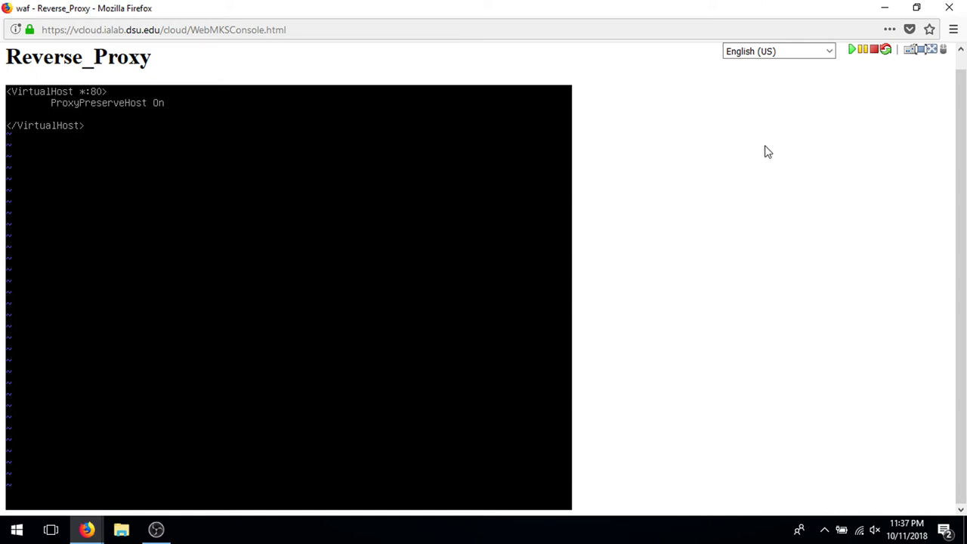
{"action": "key", "text": "ctrl+plus"}
{"action": "key", "text": "ctrl+plus"}
{"action": "key", "text": "ctrl+plus"}
{"action": "key", "text": "ctrl+plus"}
{"action": "key", "text": "ctrl+plus"}
{"action": "key", "text": "ctrl+minus"}
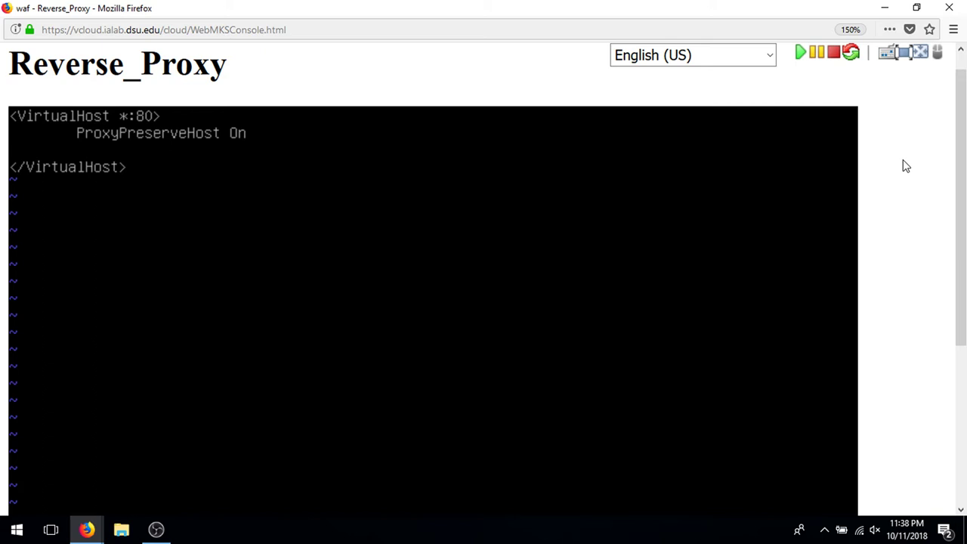
{"action": "type", "text": "ServerName web2."}
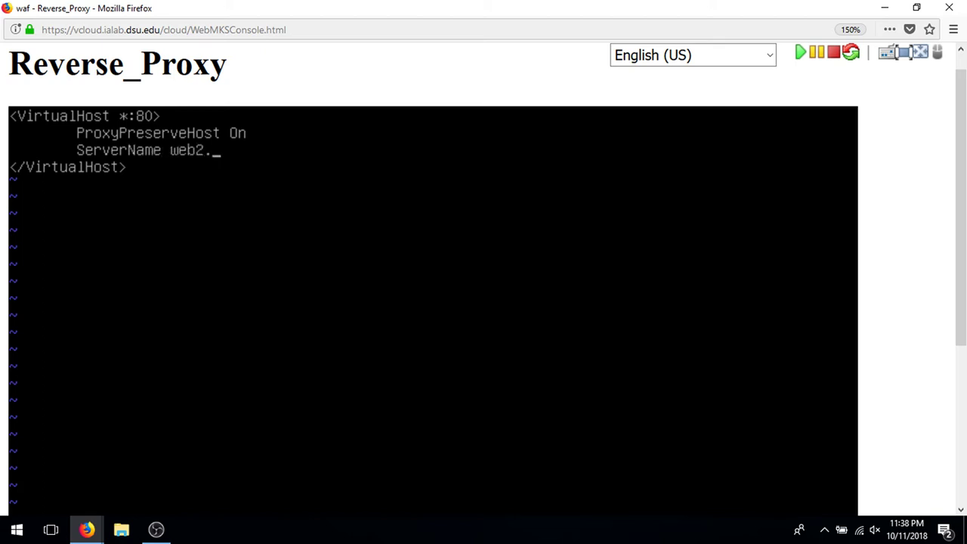
{"action": "type", "text": "server"}
{"action": "key", "text": "Return"}
{"action": "key", "text": "Return"}
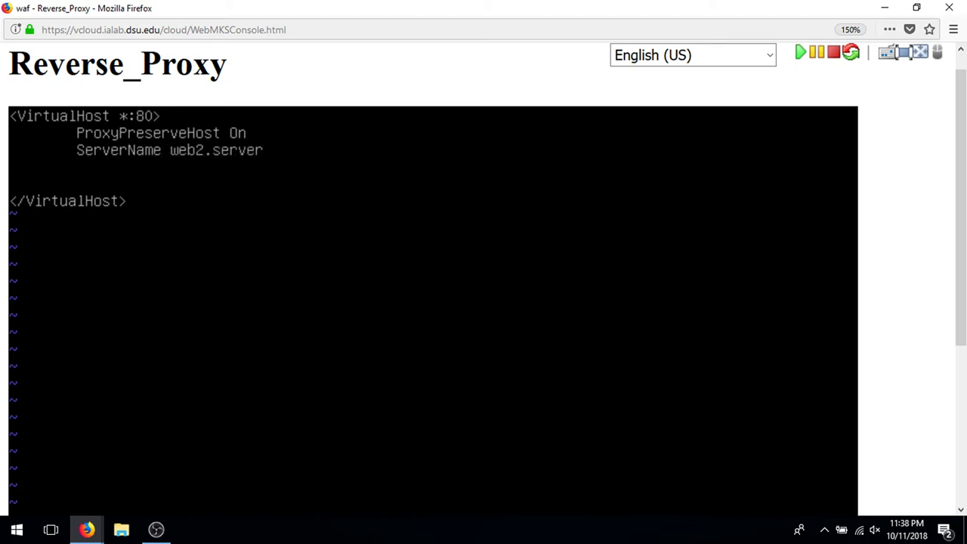
{"action": "key", "text": "Tab"}
{"action": "type", "text": "ProxyPass "}
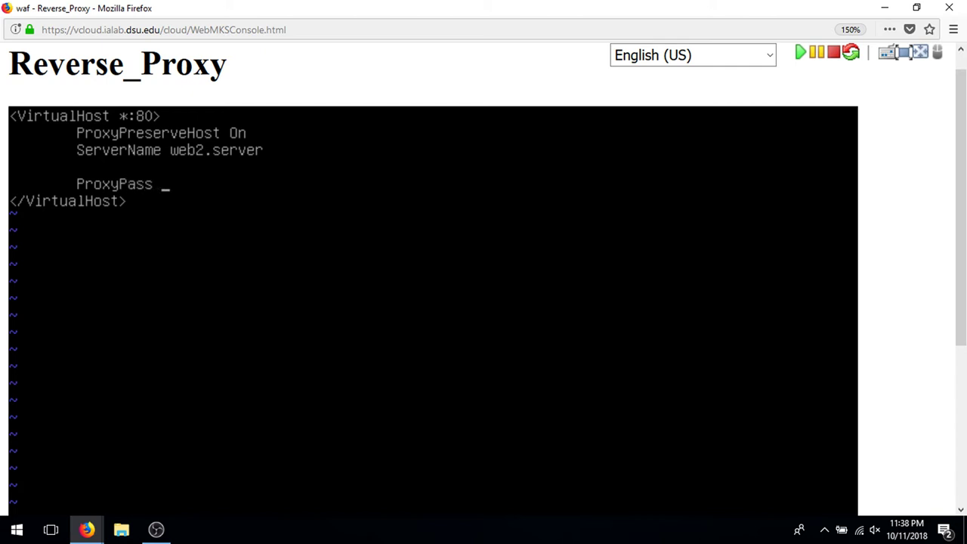
{"action": "type", "text": "/ https://192.168"}
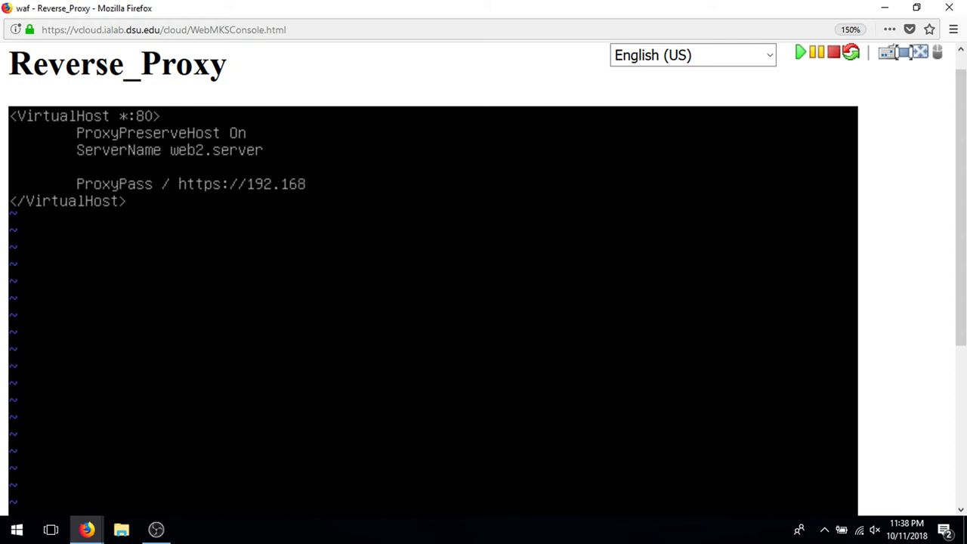
{"action": "type", "text": ".1.4/"}
{"action": "key", "text": "Escape"}
{"action": "type", "text": "o"}
{"action": "type", "text": "Prox"}
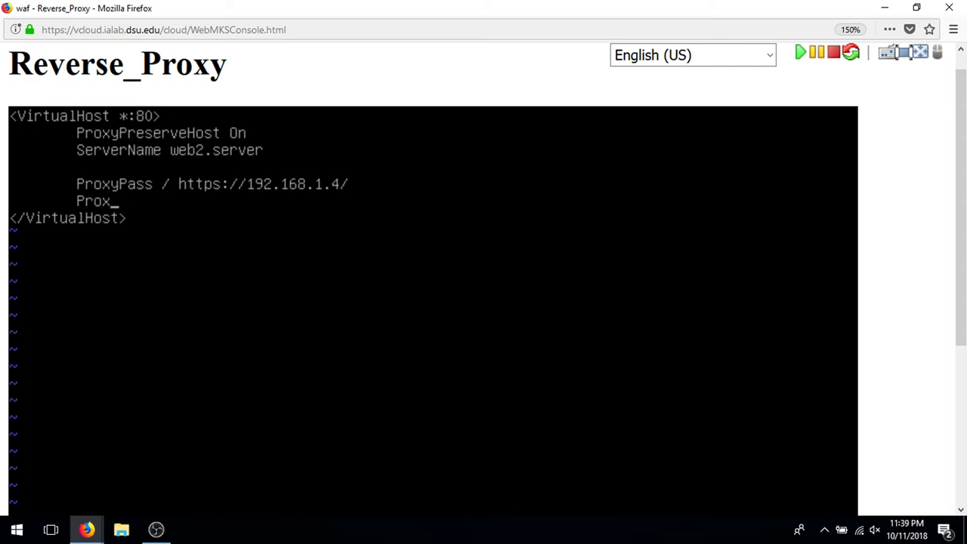
{"action": "type", "text": "yPassRever"}
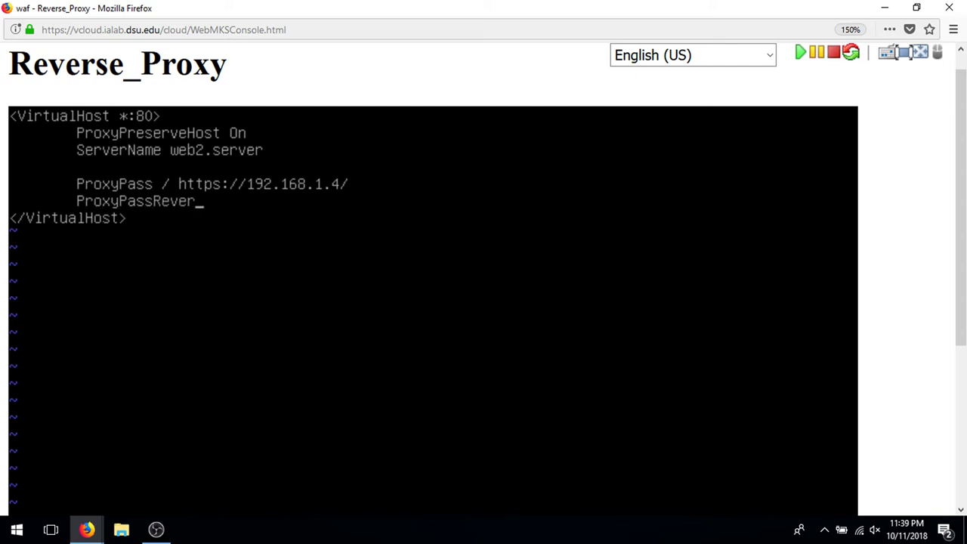
{"action": "type", "text": "se / https:"}
{"action": "key", "text": "Escape"}
{"action": "key", "text": "k"}
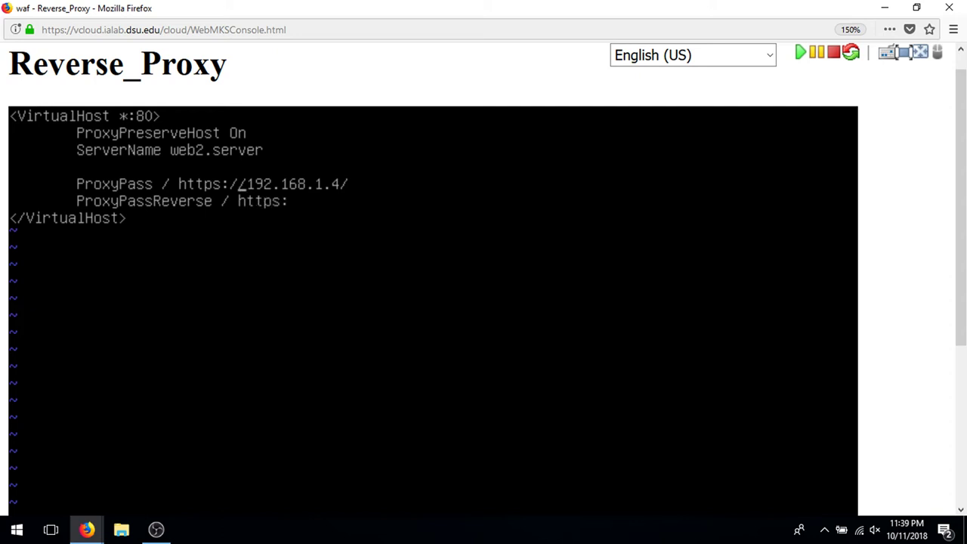
{"action": "key", "text": "h"}
{"action": "key", "text": "h"}
{"action": "key", "text": "h"}
{"action": "key", "text": "x"}
{"action": "type", "text": "l"}
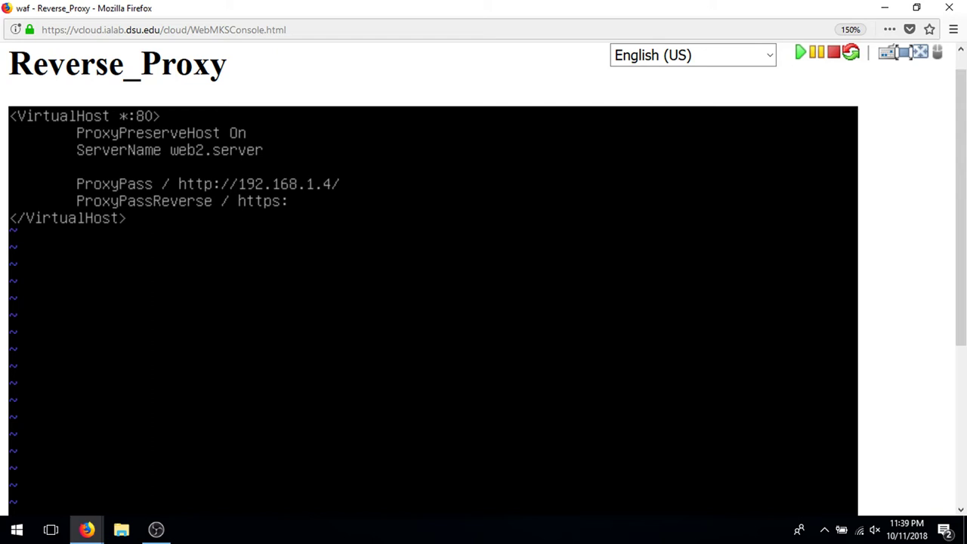
{"action": "type", "text": "xa192."}
{"action": "type", "text": "//"}
{"action": "key", "text": "End"}
{"action": "type", "text": "168.1.4/"}
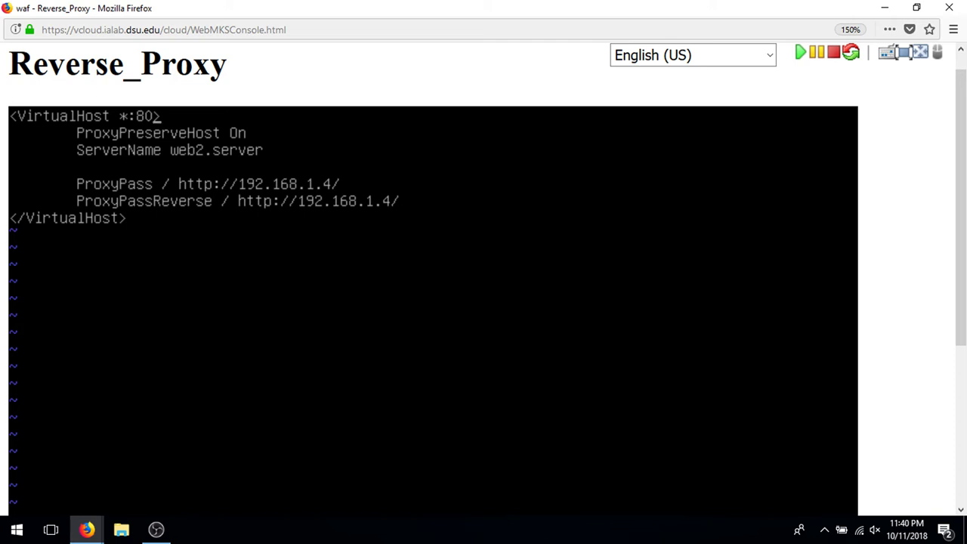
- Correct the closing </VirtualHost> tag and move back up the file
{"action": "key", "text": "G"}
{"action": "key", "text": "A"}
{"action": "key", "text": "Escape"}
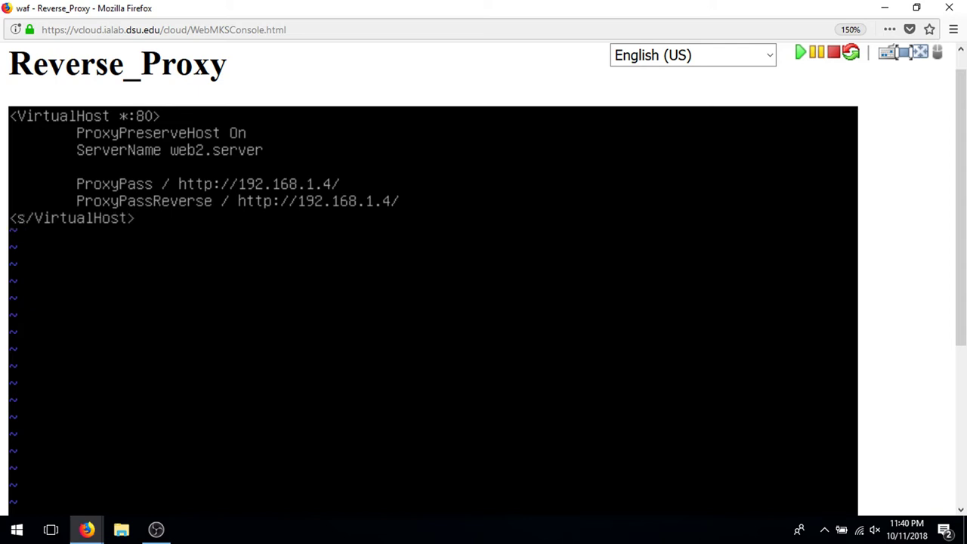
{"action": "key", "text": "Up"}
{"action": "key", "text": "Up"}
{"action": "key", "text": "Up"}
{"action": "key", "text": "Up"}
{"action": "key", "text": "Up"}
{"action": "key", "text": "Up"}
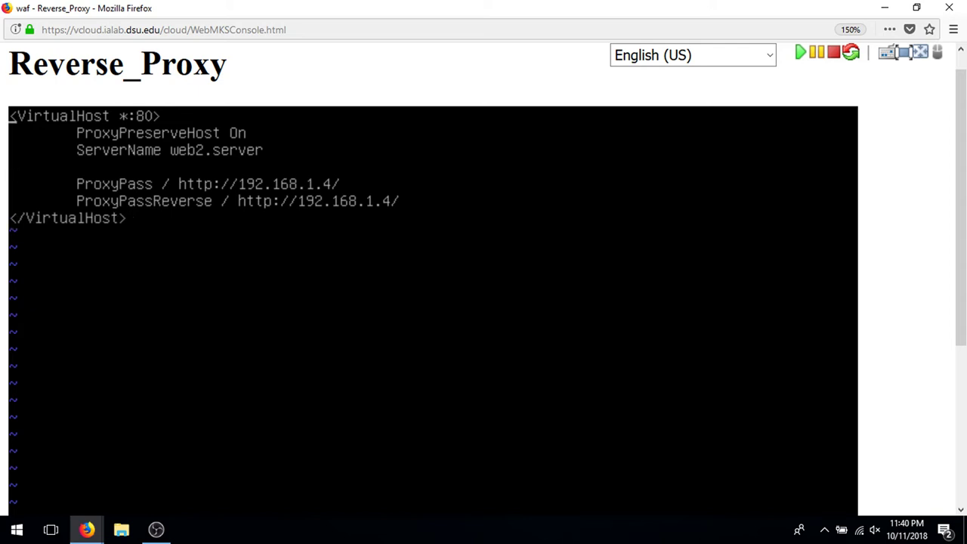
{"action": "key", "text": "G"}
{"action": "key", "text": "Up"}
{"action": "key", "text": "Up"}
{"action": "key", "text": "Up"}
{"action": "key", "text": "Up"}
{"action": "key", "text": "Up"}
- Duplicate the web2 VirtualHost block below the original
{"action": "key", "text": "v"}
{"action": "key", "text": "Down"}
{"action": "key", "text": "Down"}
{"action": "key", "text": "Down"}
{"action": "key", "text": "Down"}
{"action": "key", "text": "Down"}
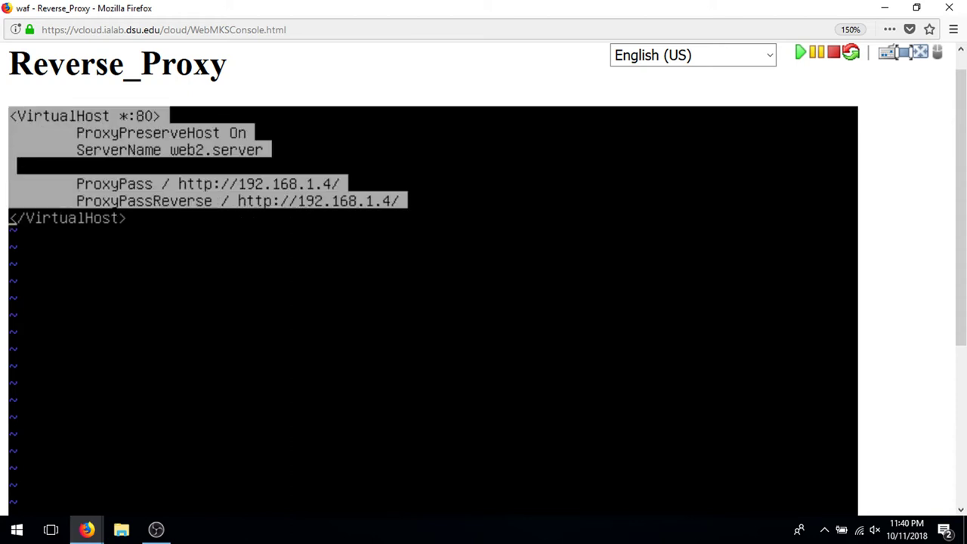
{"action": "key", "text": "End"}
{"action": "key", "text": "y"}
{"action": "key", "text": "o"}
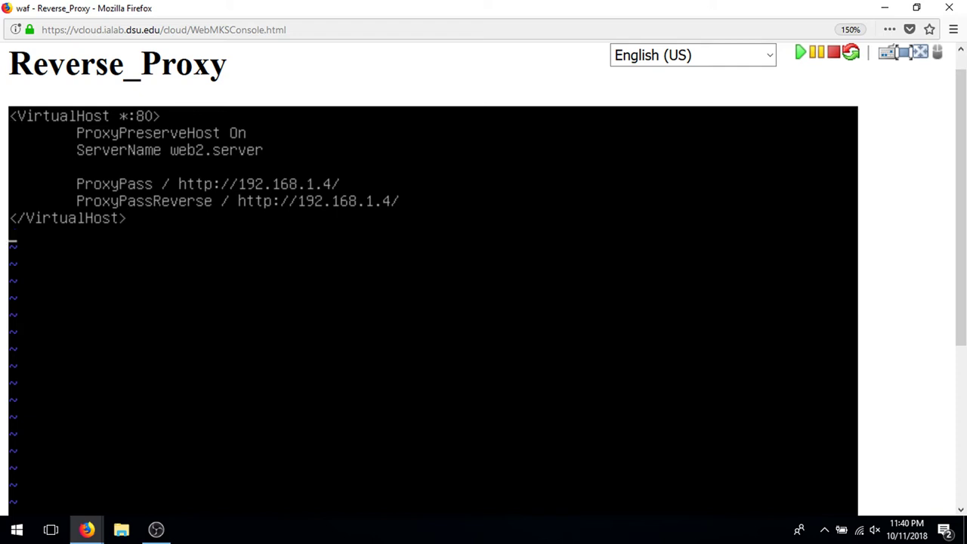
{"action": "key", "text": "Escape"}
{"action": "key", "text": "p"}
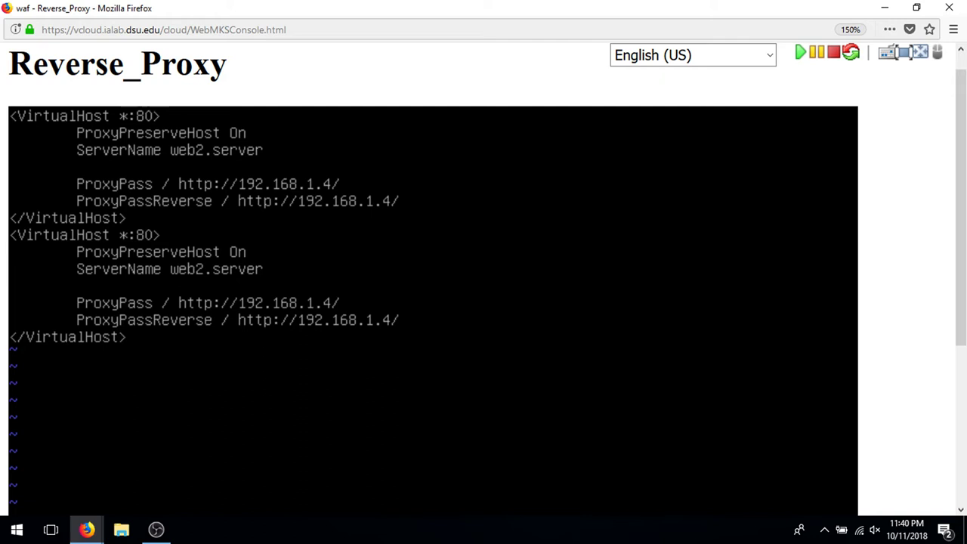
- Rename the copy's ServerName from web2.server to web3.server
{"action": "key", "text": "l"}
{"action": "key", "text": "f"}
{"action": "key", "text": "2"}
{"action": "key", "text": "r"}
{"action": "key", "text": "3"}
- Point the copy's ProxyPass and ProxyPassReverse at 192.168.1.5
{"action": "key", "text": "l"}
{"action": "key", "text": "r"}
{"action": "key", "text": "5"}
{"action": "key", "text": "j"}
{"action": "key", "text": "w"}
{"action": "key", "text": "w"}
{"action": "key", "text": "w"}
{"action": "key", "text": "l"}
{"action": "key", "text": "r"}
{"action": "key", "text": "5"}
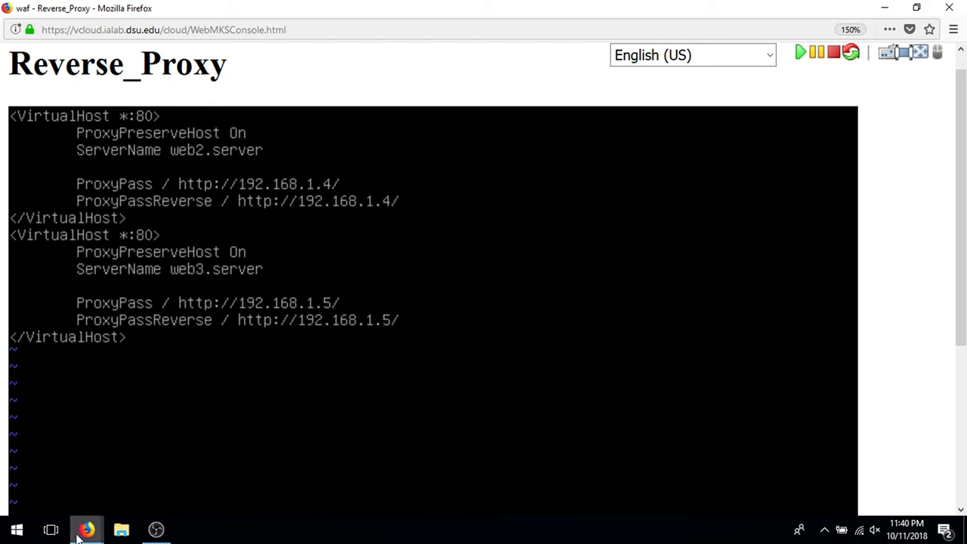
- Return to vCloud Director's home page and select the DefSec_WAF vApp
{"action": "mouse_move", "coordinate": [87, 529]}
{"action": "left_click", "coordinate": [103, 463]}
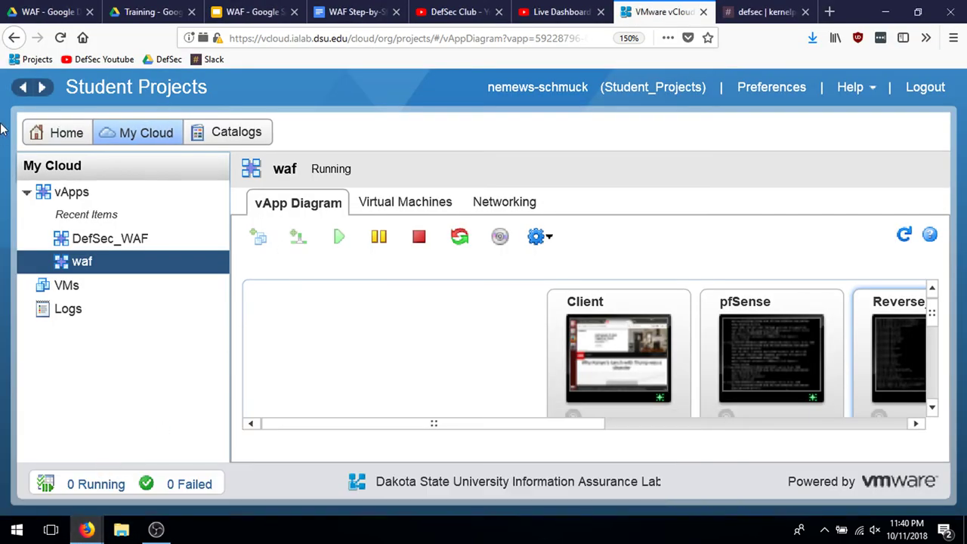
{"action": "left_click", "coordinate": [52, 134]}
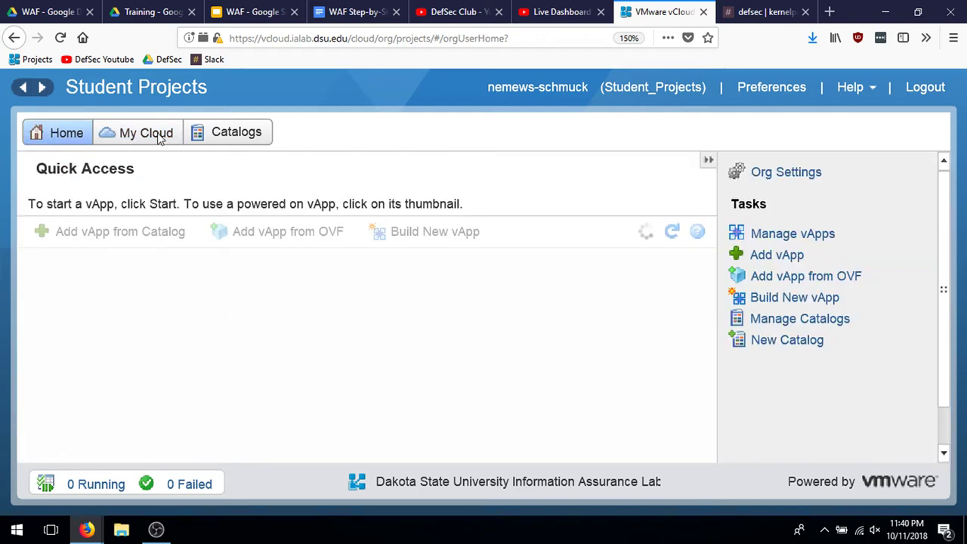
{"action": "left_click", "coordinate": [153, 140]}
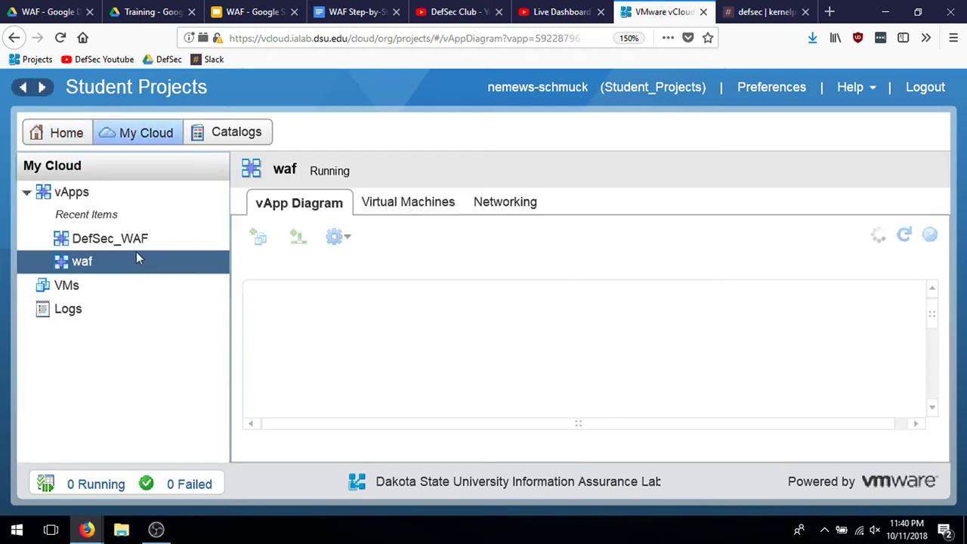
{"action": "left_click", "coordinate": [136, 243]}
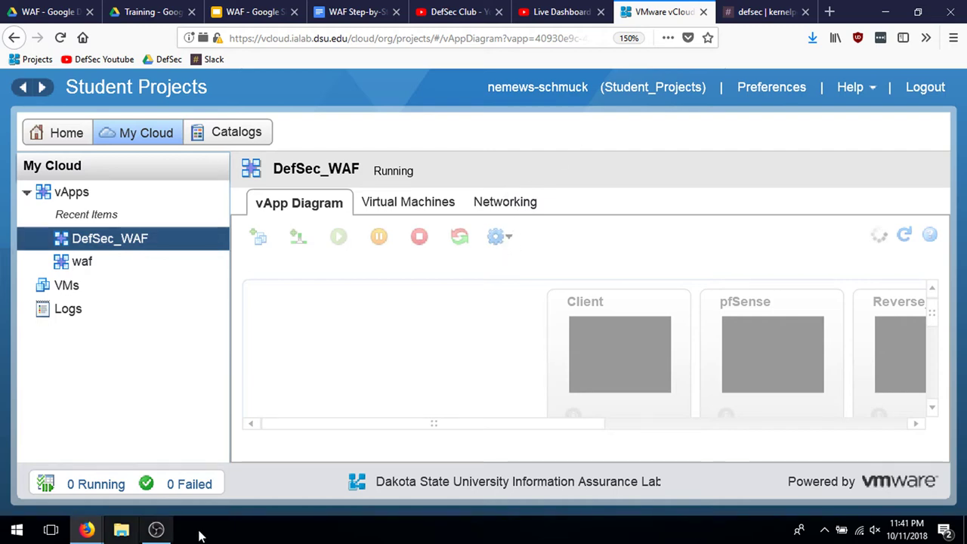
- Share DefSec_WAF with a specific user found by searching their surname
{"action": "left_click", "coordinate": [512, 236]}
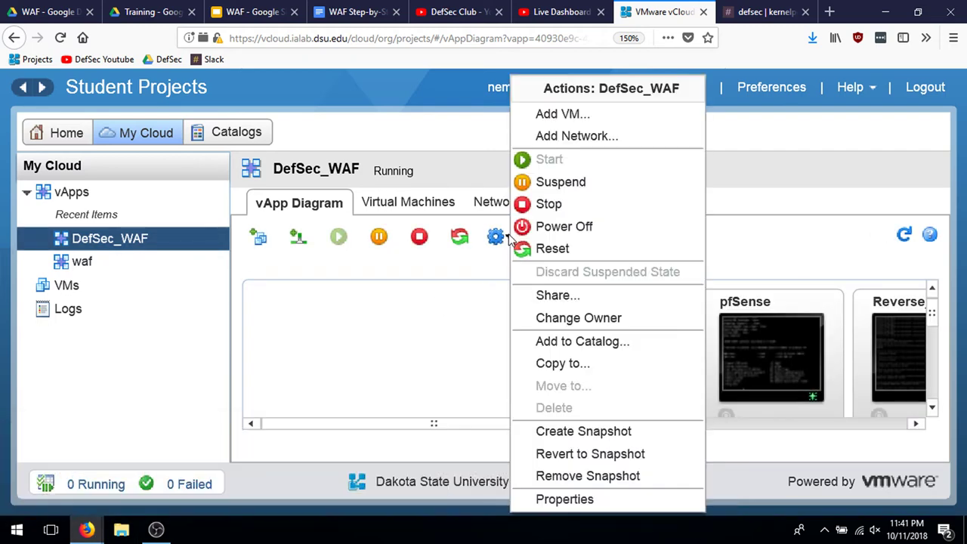
{"action": "left_click", "coordinate": [577, 295]}
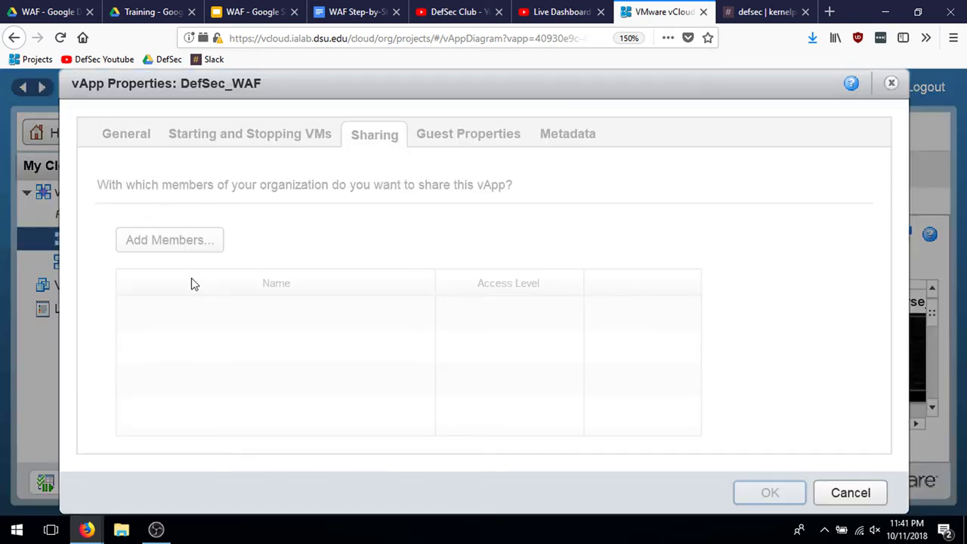
{"action": "left_click", "coordinate": [175, 243]}
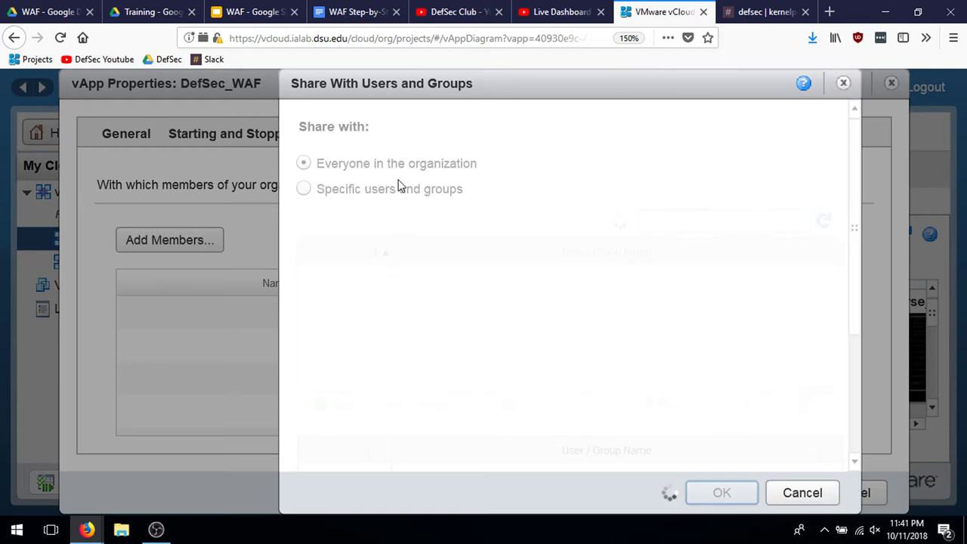
{"action": "left_click", "coordinate": [382, 191]}
{"action": "left_click", "coordinate": [682, 219]}
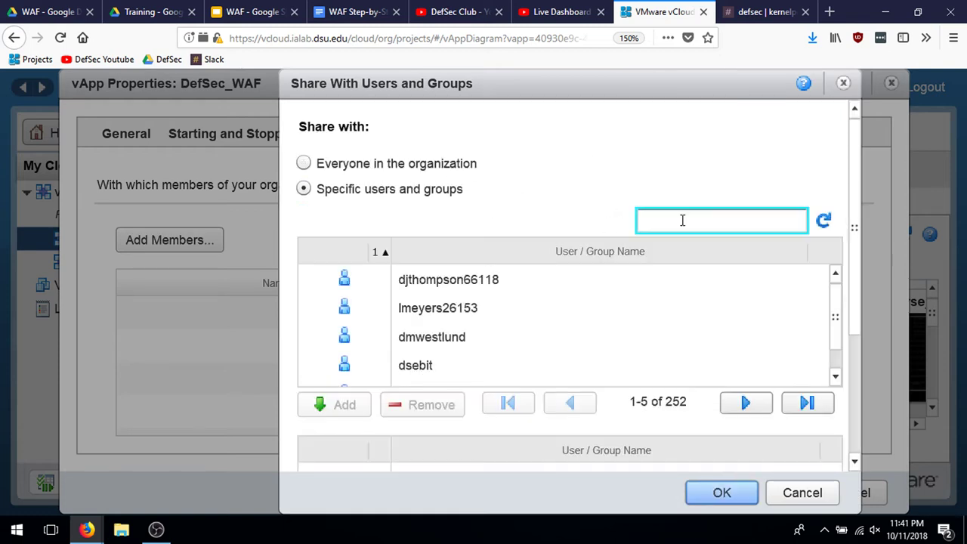
{"action": "type", "text": "cutshaw"}
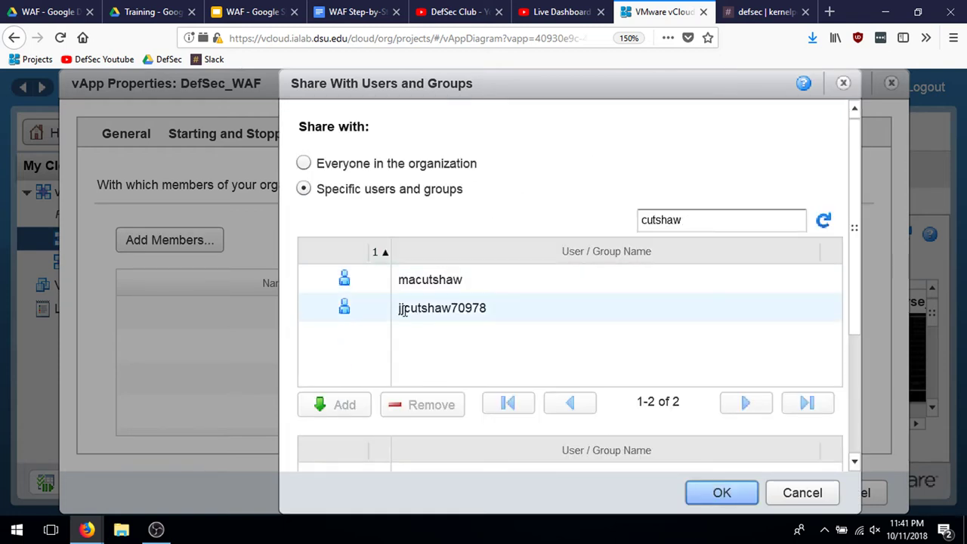
{"action": "left_click", "coordinate": [402, 281]}
{"action": "left_click", "coordinate": [343, 404]}
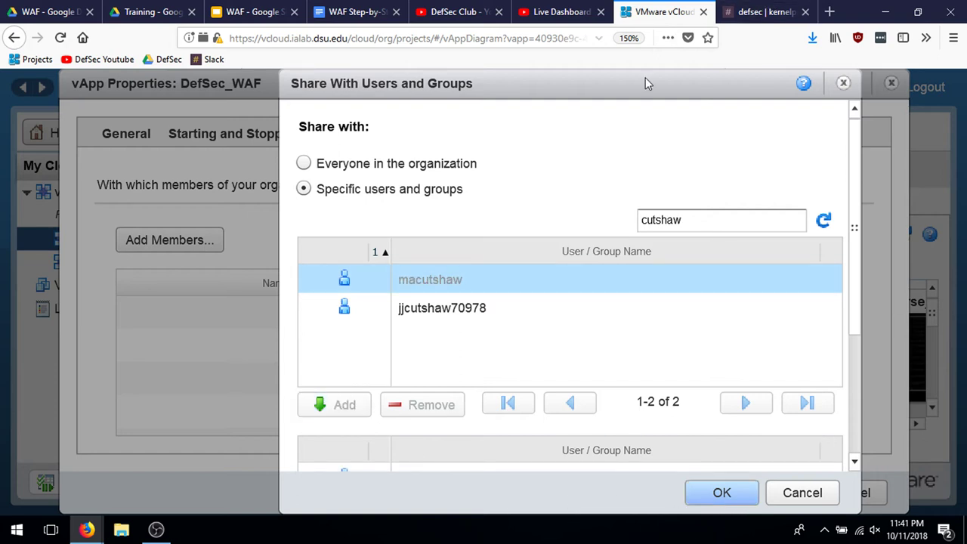
- Give that user Full Control and save the sharing settings
{"action": "left_click", "coordinate": [629, 38]}
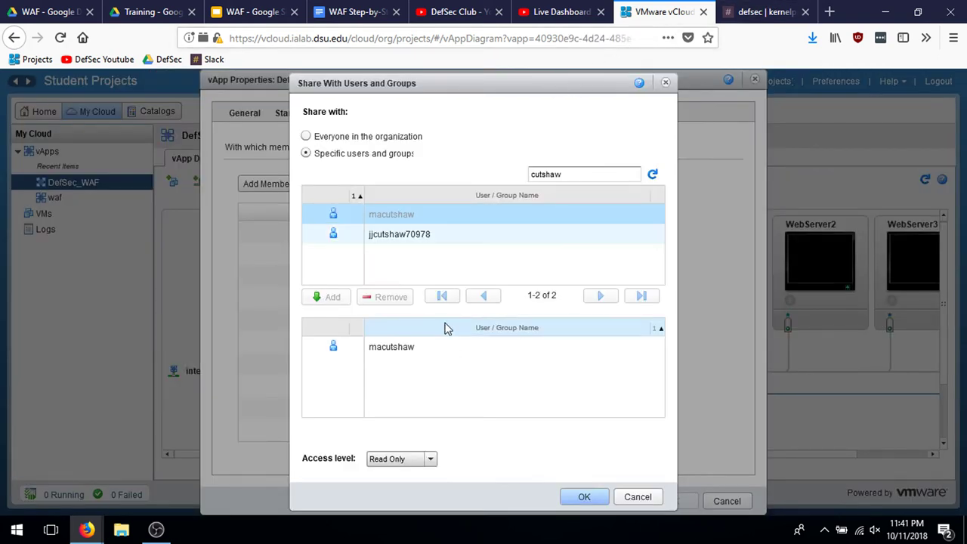
{"action": "left_click", "coordinate": [408, 459]}
{"action": "left_click", "coordinate": [401, 443]}
{"action": "left_click", "coordinate": [574, 496]}
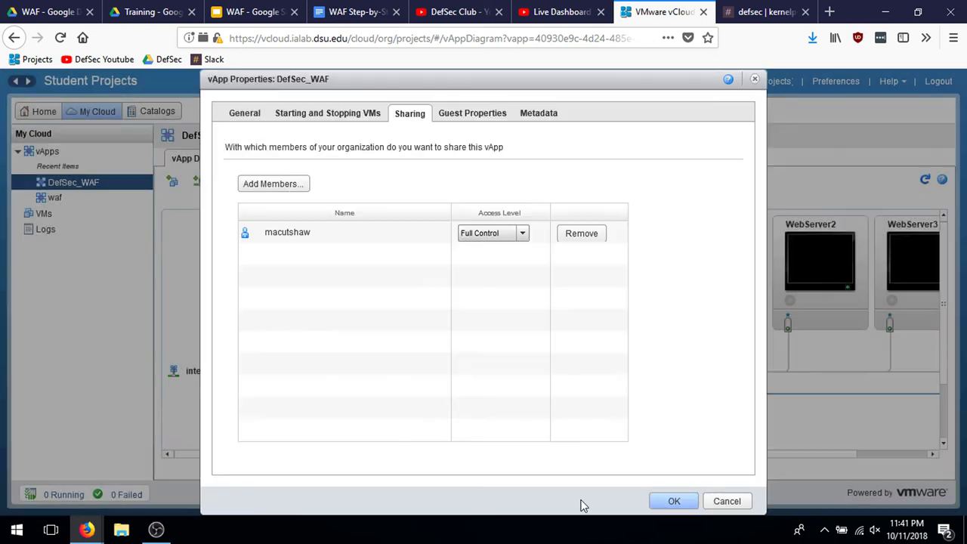
{"action": "left_click", "coordinate": [673, 501]}
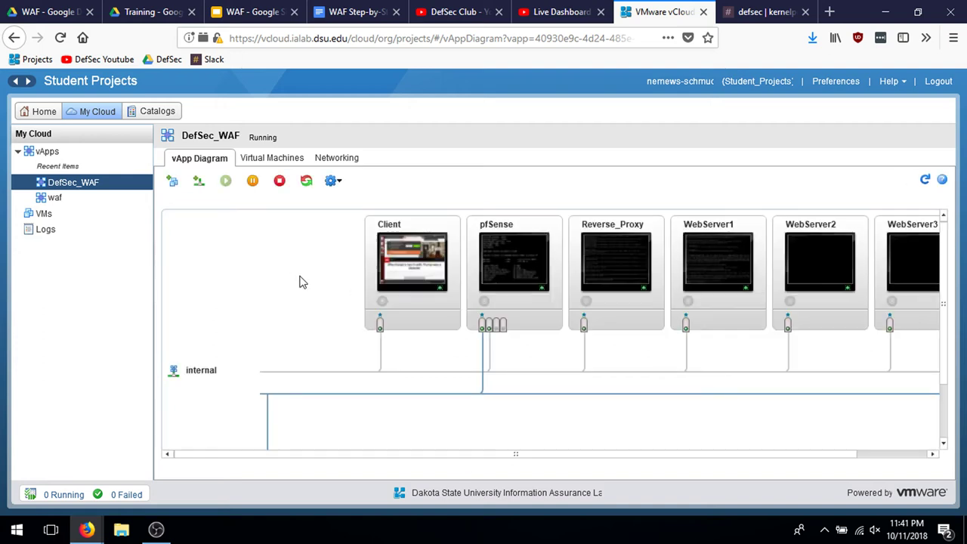
- Open the waf vApp diagram and its Reverse_Proxy console
{"action": "left_click", "coordinate": [55, 197]}
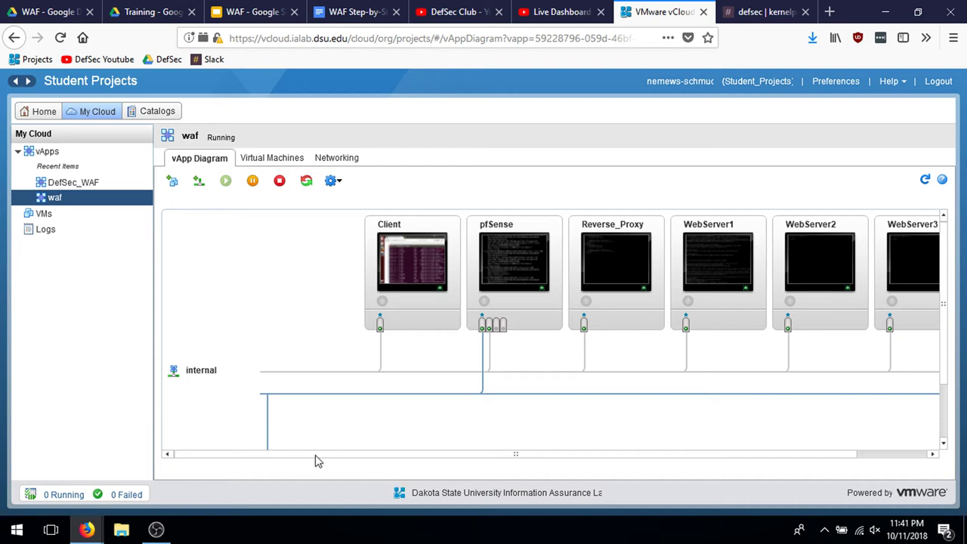
{"action": "left_click_drag", "start_coordinate": [315, 456], "coordinate": [459, 470]}
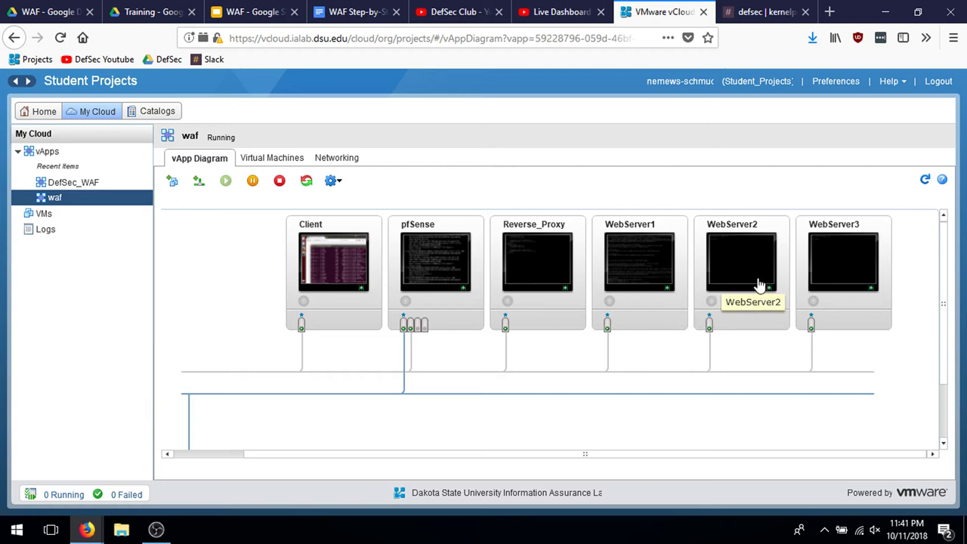
{"action": "left_click", "coordinate": [544, 263]}
- Close the duplicate DefSec_WAF console and zoom the waf Reverse_Proxy console to 133%
{"action": "mouse_move", "coordinate": [88, 529]}
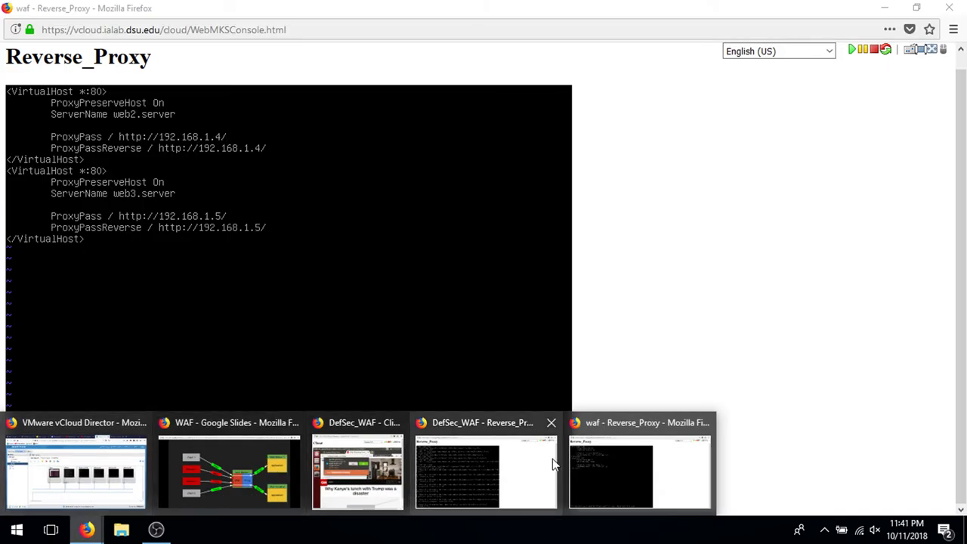
{"action": "left_click", "coordinate": [551, 422]}
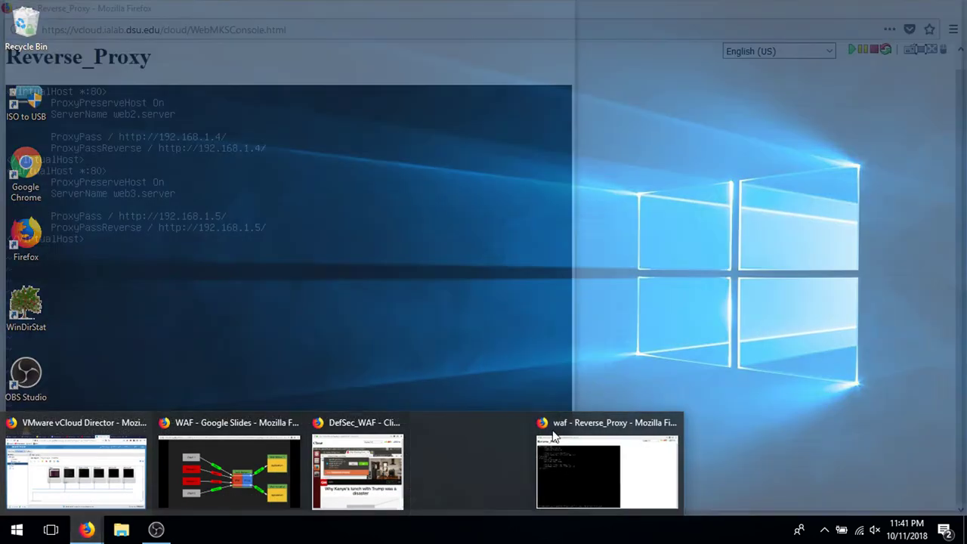
{"action": "left_click", "coordinate": [427, 511]}
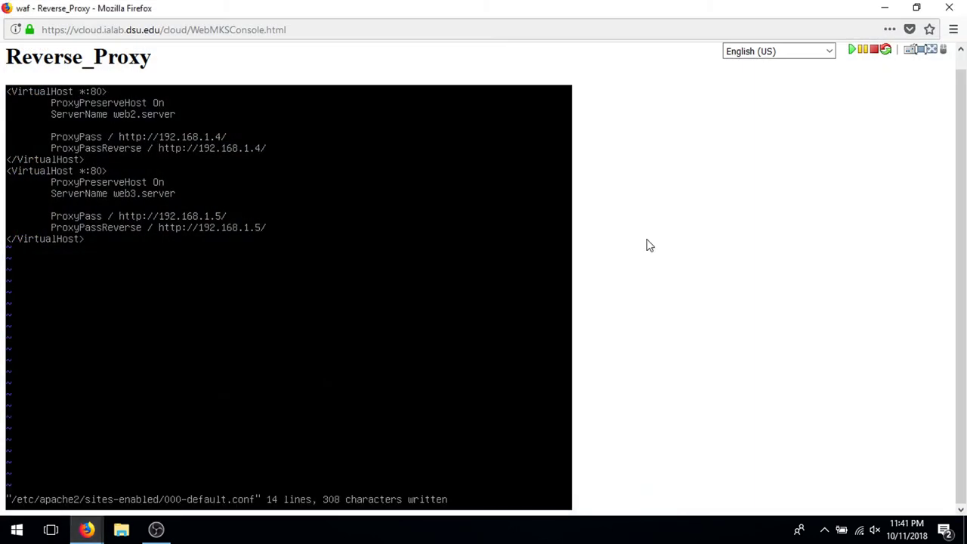
{"action": "key", "text": "ctrl+plus"}
{"action": "key", "text": "ctrl+plus"}
{"action": "key", "text": "ctrl+plus"}
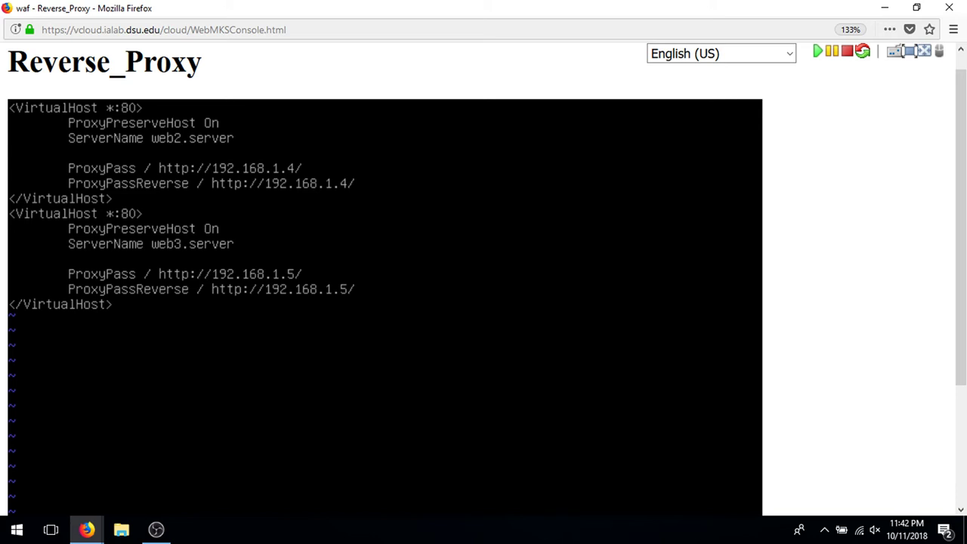
- Save and quit vi with :wq, then type service apache2 restart
{"action": "type", "text": ":wq"}
{"action": "key", "text": "Return"}
{"action": "scroll", "coordinate": [880, 168], "scroll_direction": "down", "scroll_amount": 1}
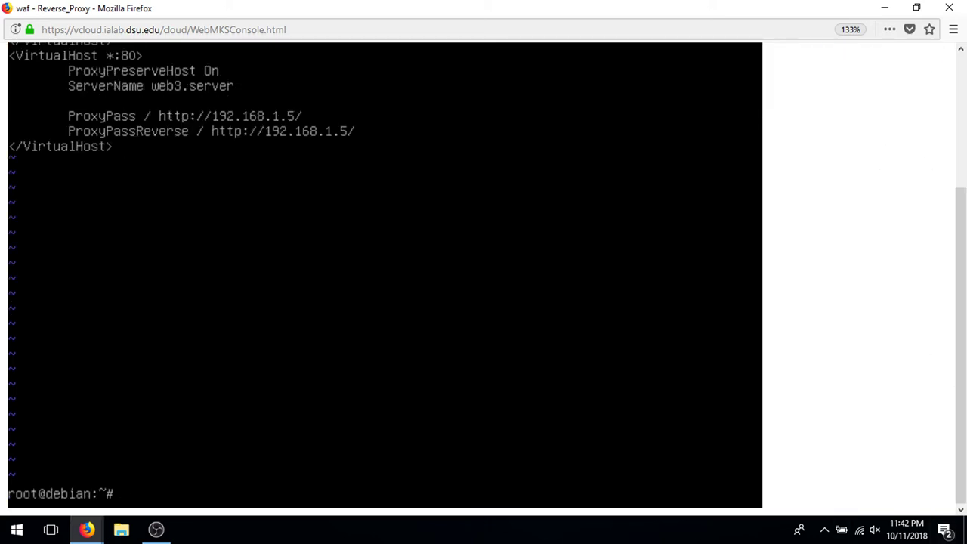
{"action": "type", "text": "service ap"}
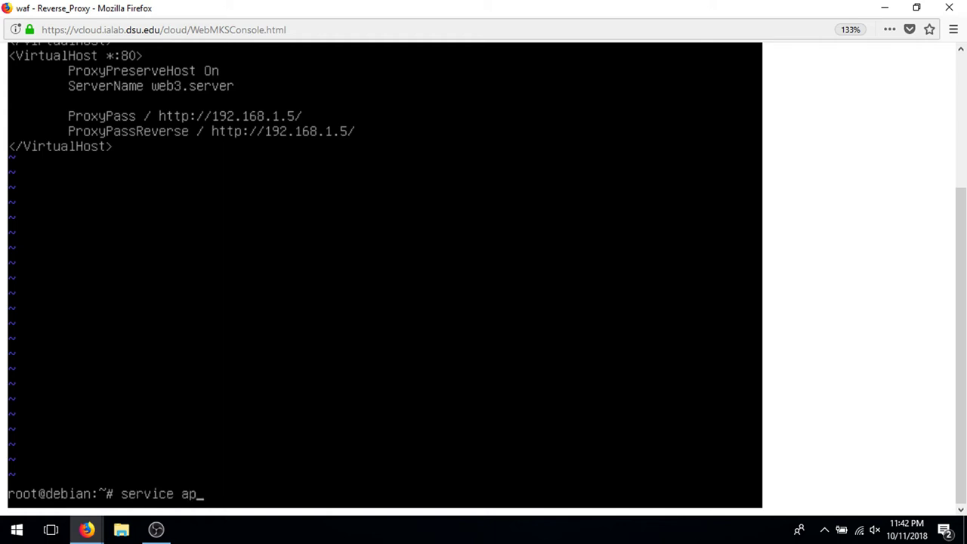
{"action": "type", "text": "ache2 restart"}
- Restart apache2 and check /var/log/syslog, which reports 'ProxyPreserveHost' as an invalid command
{"action": "key", "text": "Return"}
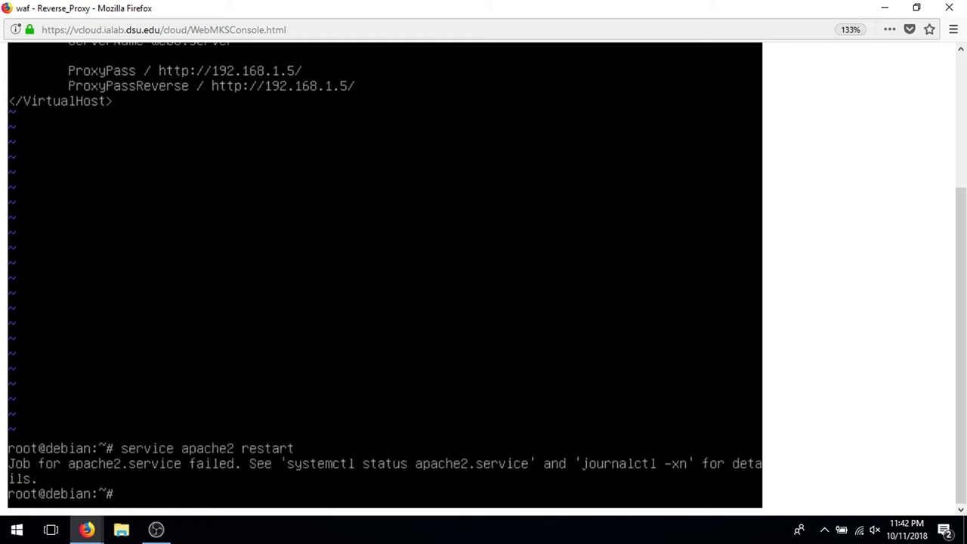
{"action": "type", "text": "tail /var/log/"}
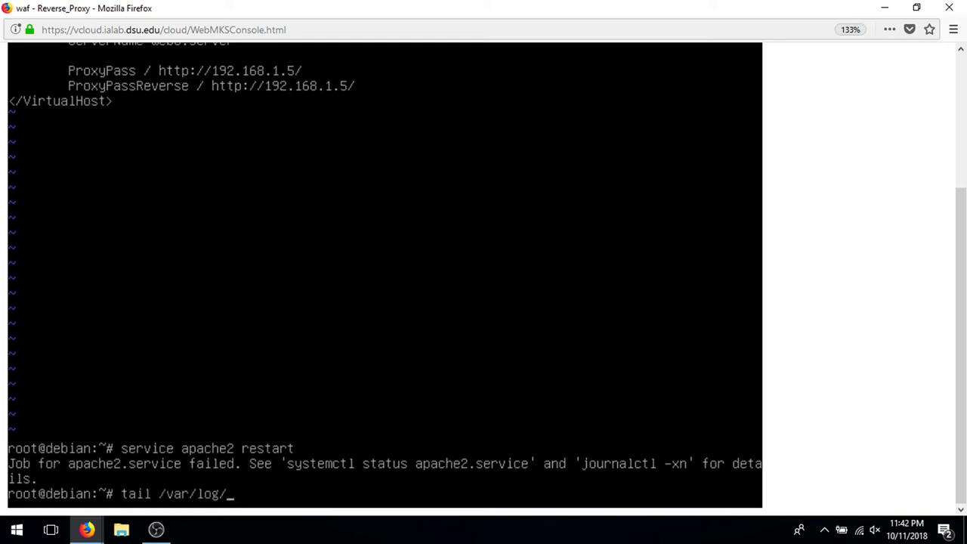
{"action": "type", "text": "syslog"}
{"action": "key", "text": "Return"}
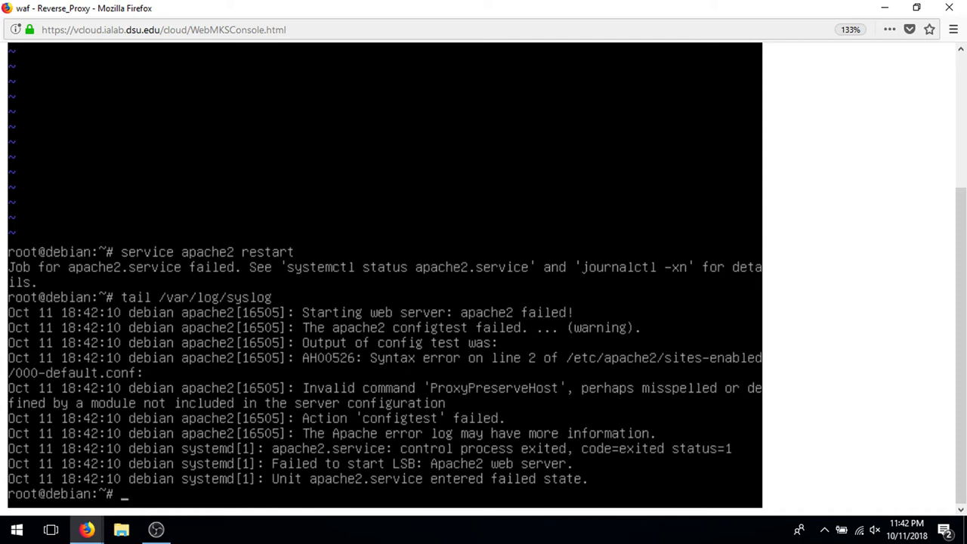
{"action": "key", "text": "Up"}
{"action": "key", "text": "Up"}
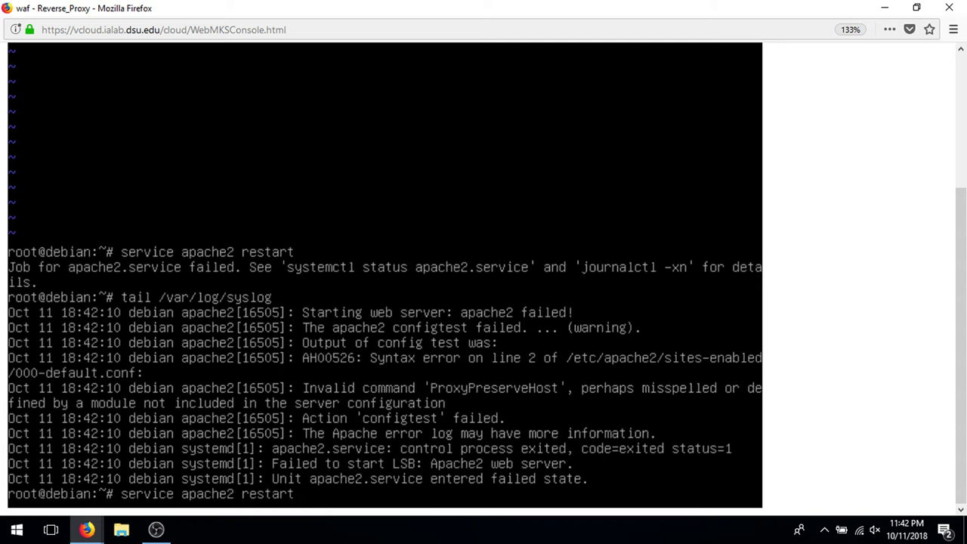
{"action": "key", "text": "BackSpace"}
{"action": "key", "text": "BackSpace"}
{"action": "key", "text": "BackSpace"}
{"action": "key", "text": "BackSpace"}
{"action": "key", "text": "BackSpace"}
{"action": "key", "text": "BackSpace"}
{"action": "key", "text": "BackSpace"}
{"action": "key", "text": "BackSpace"}
{"action": "key", "text": "BackSpace"}
{"action": "key", "text": "BackSpace"}
{"action": "key", "text": "BackSpace"}
{"action": "key", "text": "BackSpace"}
{"action": "key", "text": "BackSpace"}
{"action": "key", "text": "BackSpace"}
{"action": "key", "text": "BackSpace"}
{"action": "key", "text": "BackSpace"}
{"action": "key", "text": "BackSpace"}
{"action": "key", "text": "BackSpace"}
{"action": "key", "text": "BackSpace"}
{"action": "key", "text": "BackSpace"}
{"action": "key", "text": "BackSpace"}
{"action": "key", "text": "BackSpace"}
{"action": "key", "text": "BackSpace"}
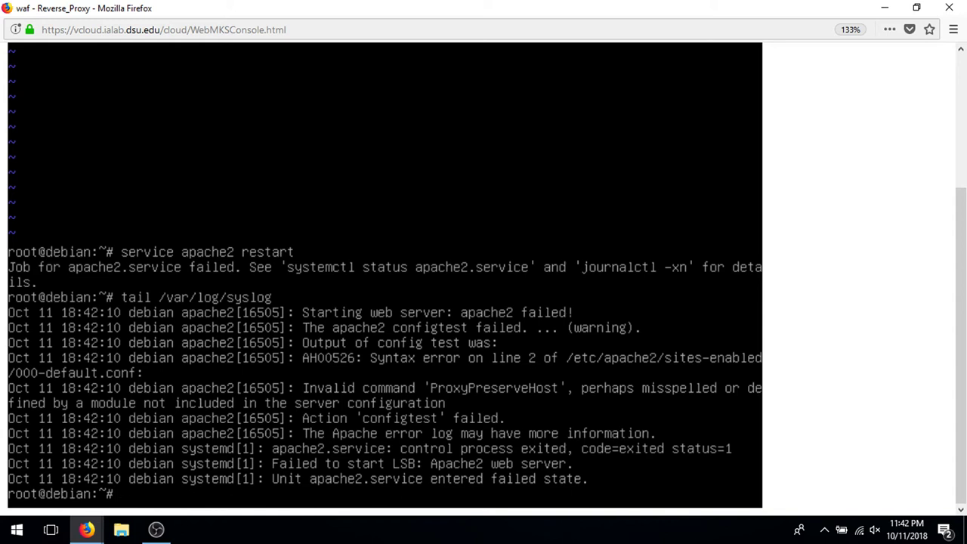
- Enable the proxy, proxy_http, proxy_html and xml2enc modules with a2enmod, then restart apache2
{"action": "type", "text": "a2enmod proxy p"}
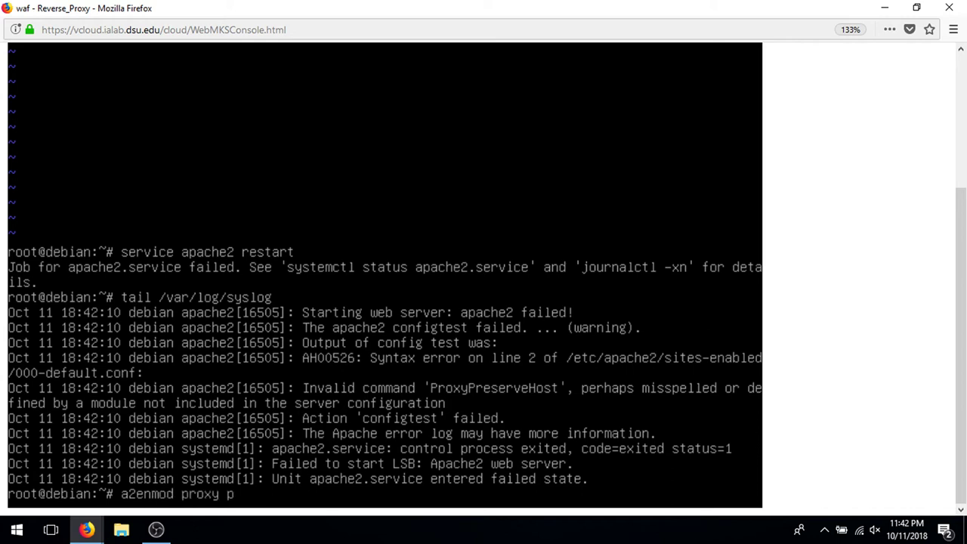
{"action": "type", "text": "roxy_http p"}
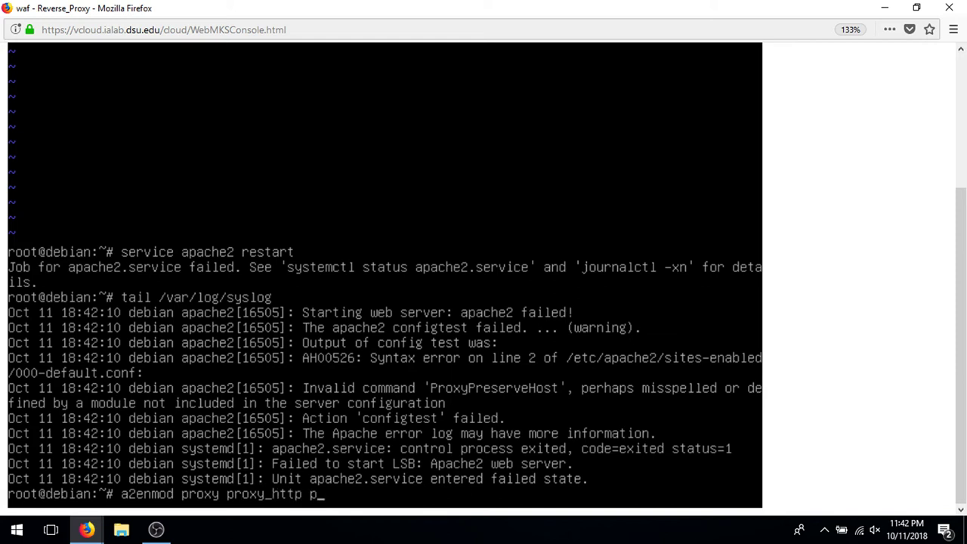
{"action": "type", "text": "roxy_html xml2enc"}
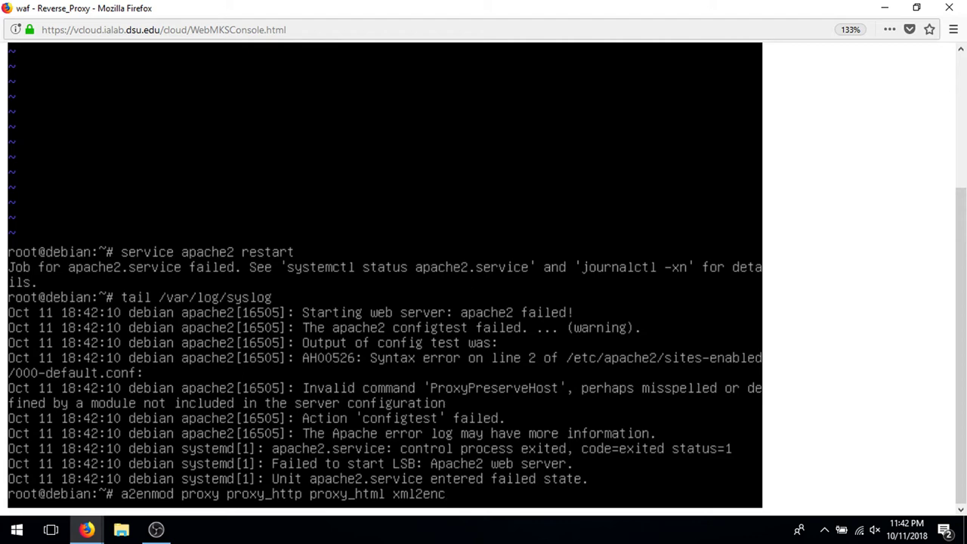
{"action": "key", "text": "Return"}
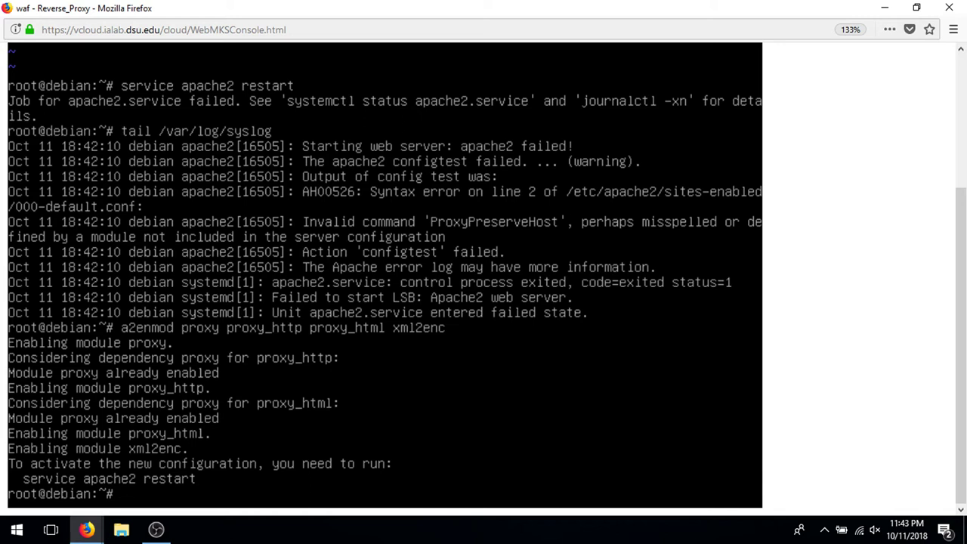
{"action": "key", "text": "Up"}
{"action": "key", "text": "Up"}
{"action": "key", "text": "Up"}
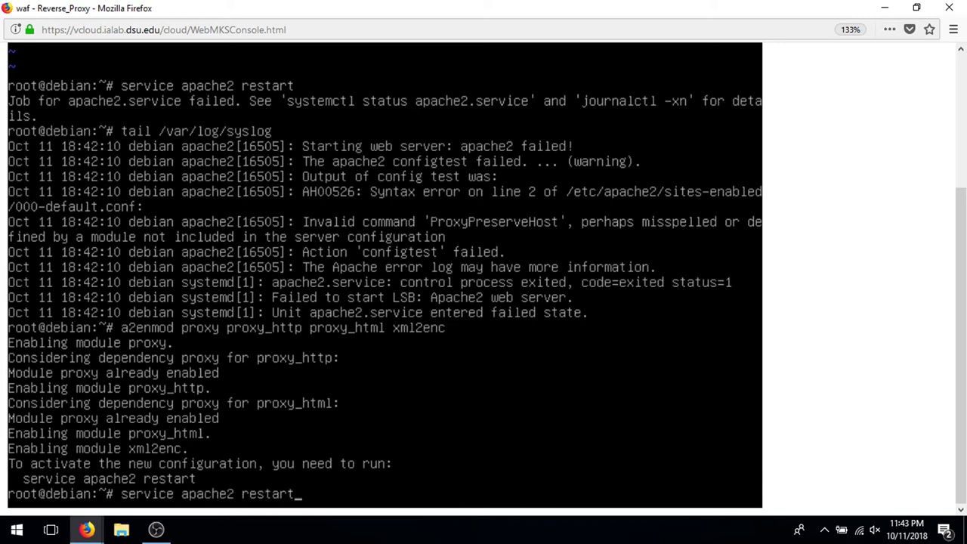
{"action": "key", "text": "Return"}
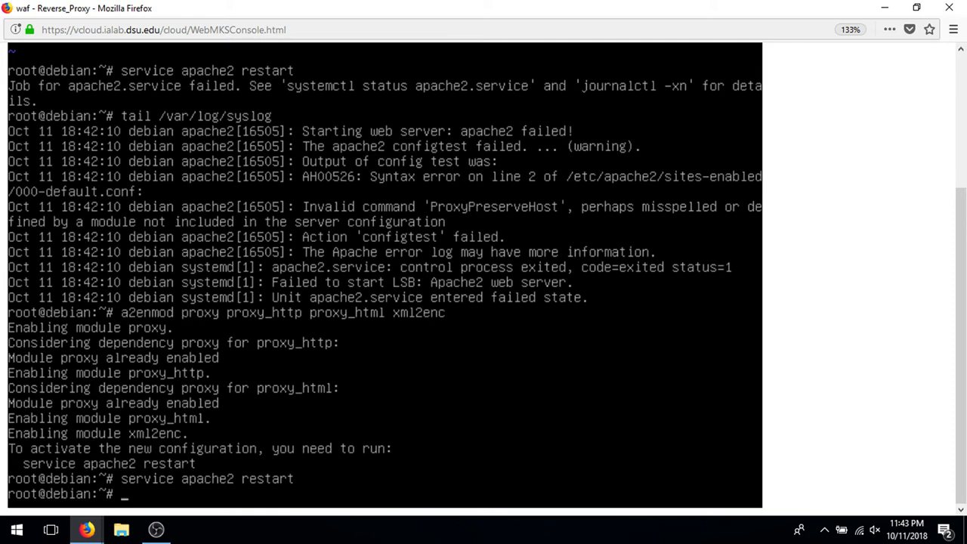